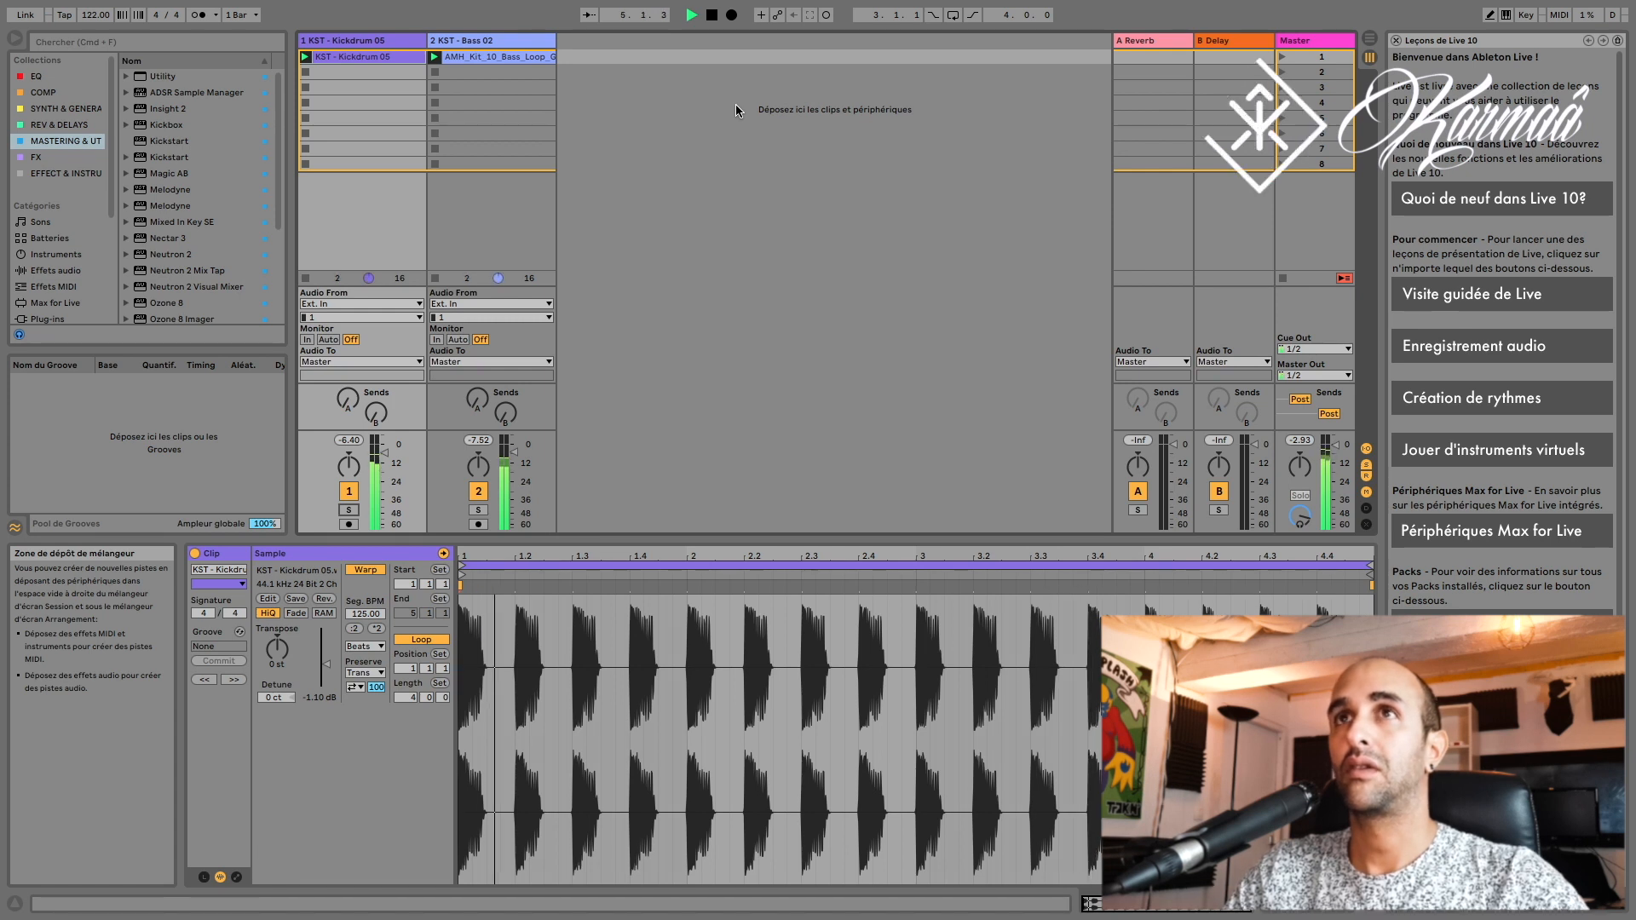
Step: Stop playback and add a Utility device to both the Kickdrum 05 track and the Bass 02 track
{"action": "key", "text": "space"}
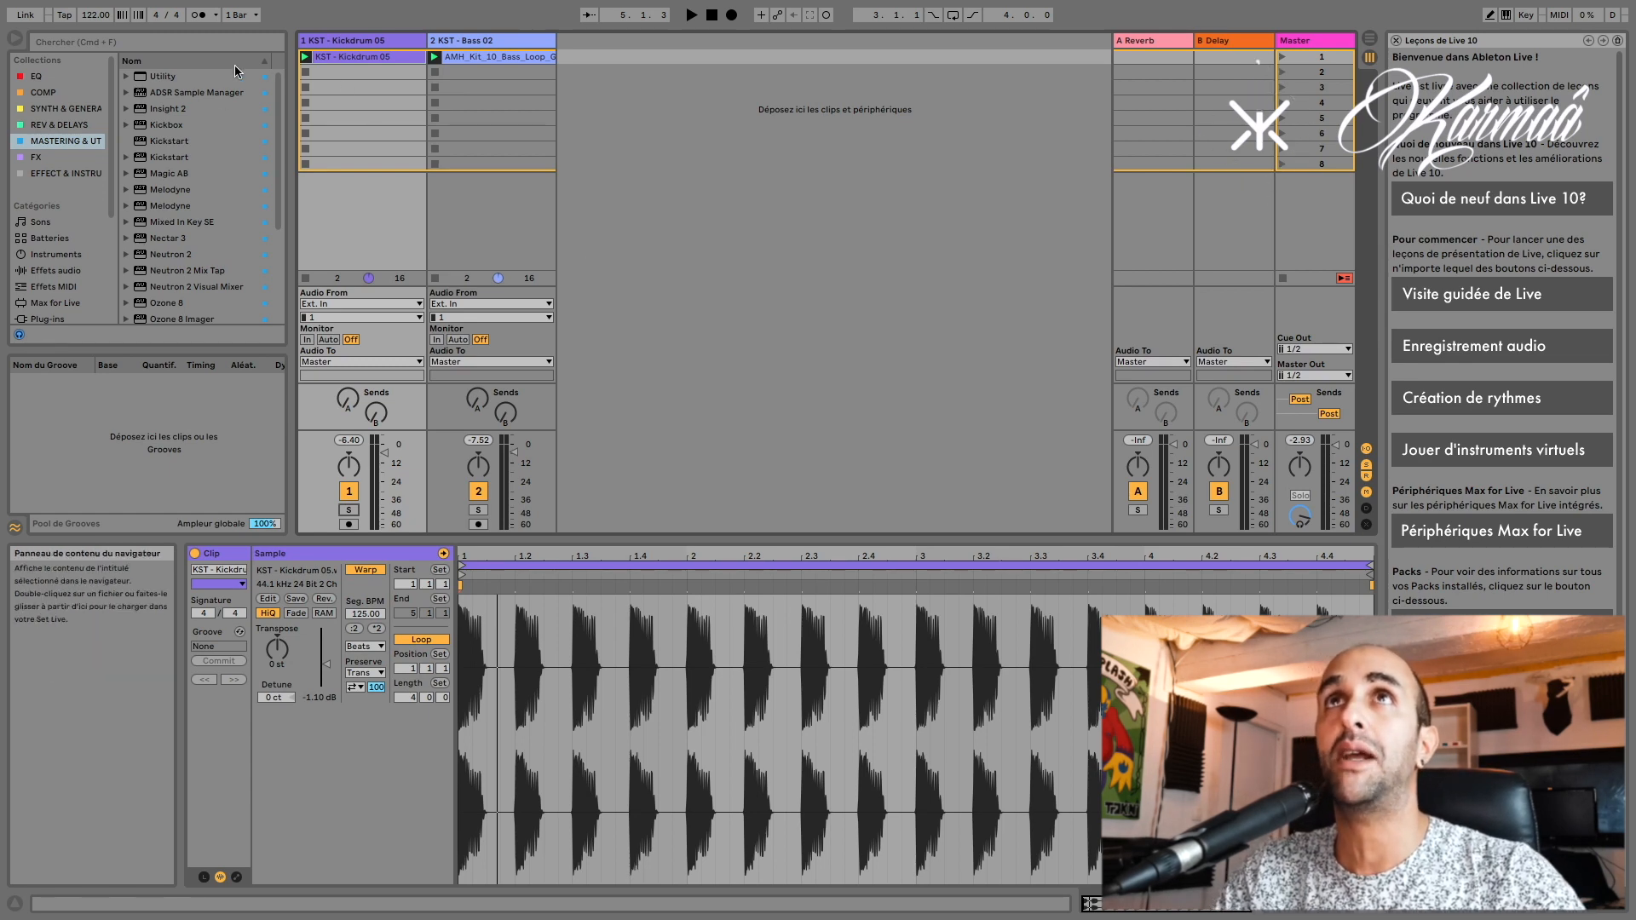
{"action": "left_click", "coordinate": [376, 40]}
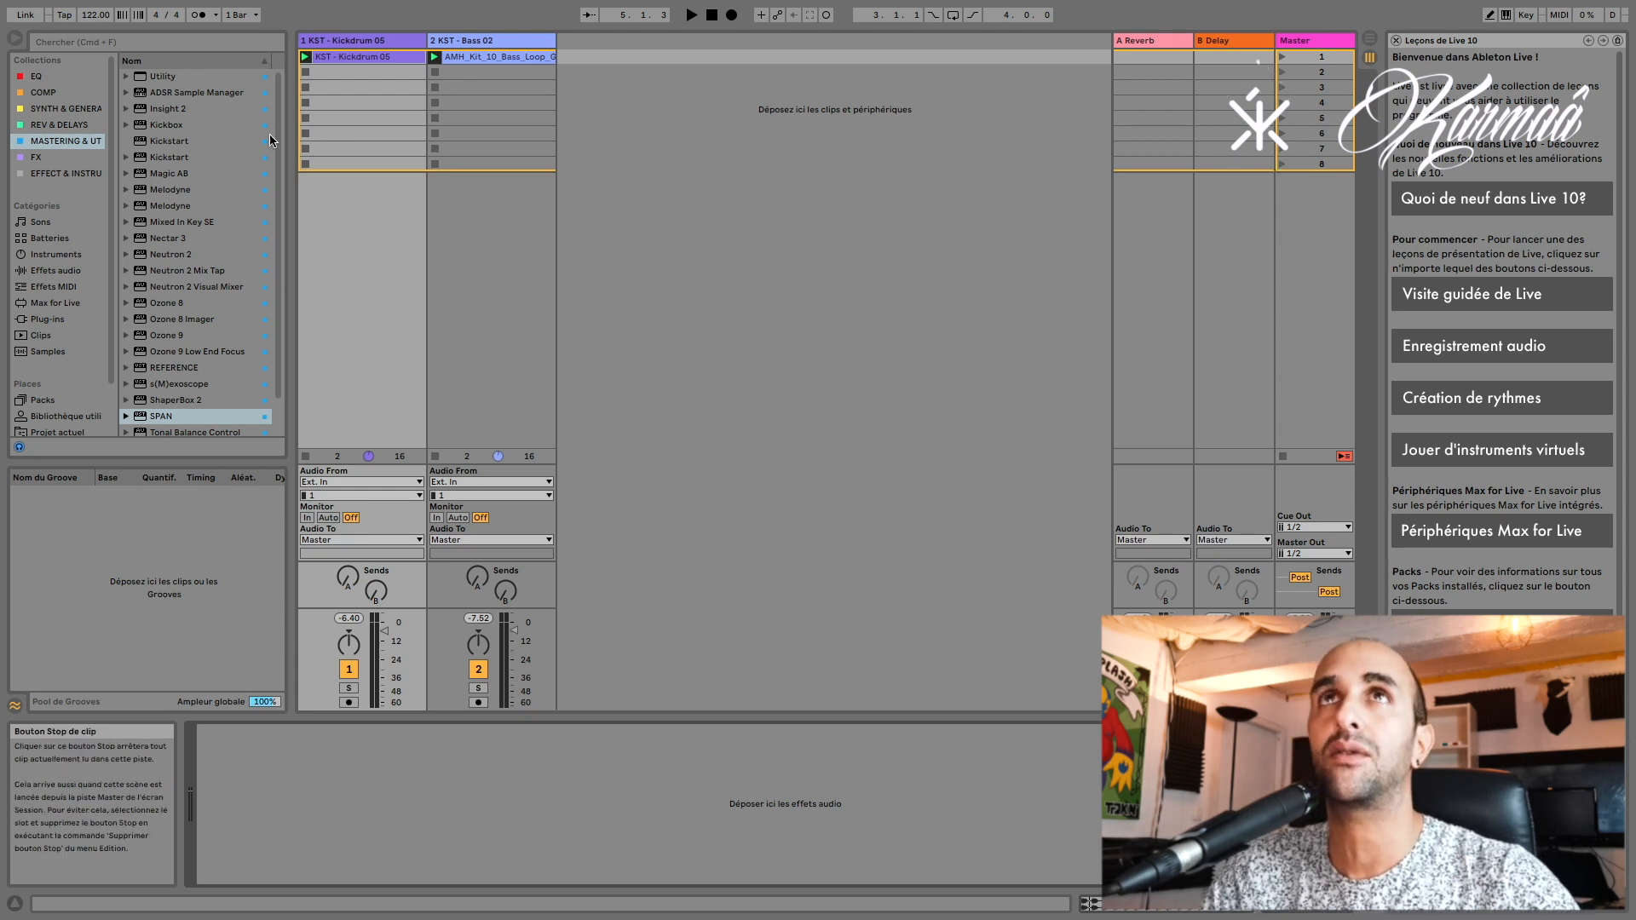
{"action": "left_click", "coordinate": [159, 77]}
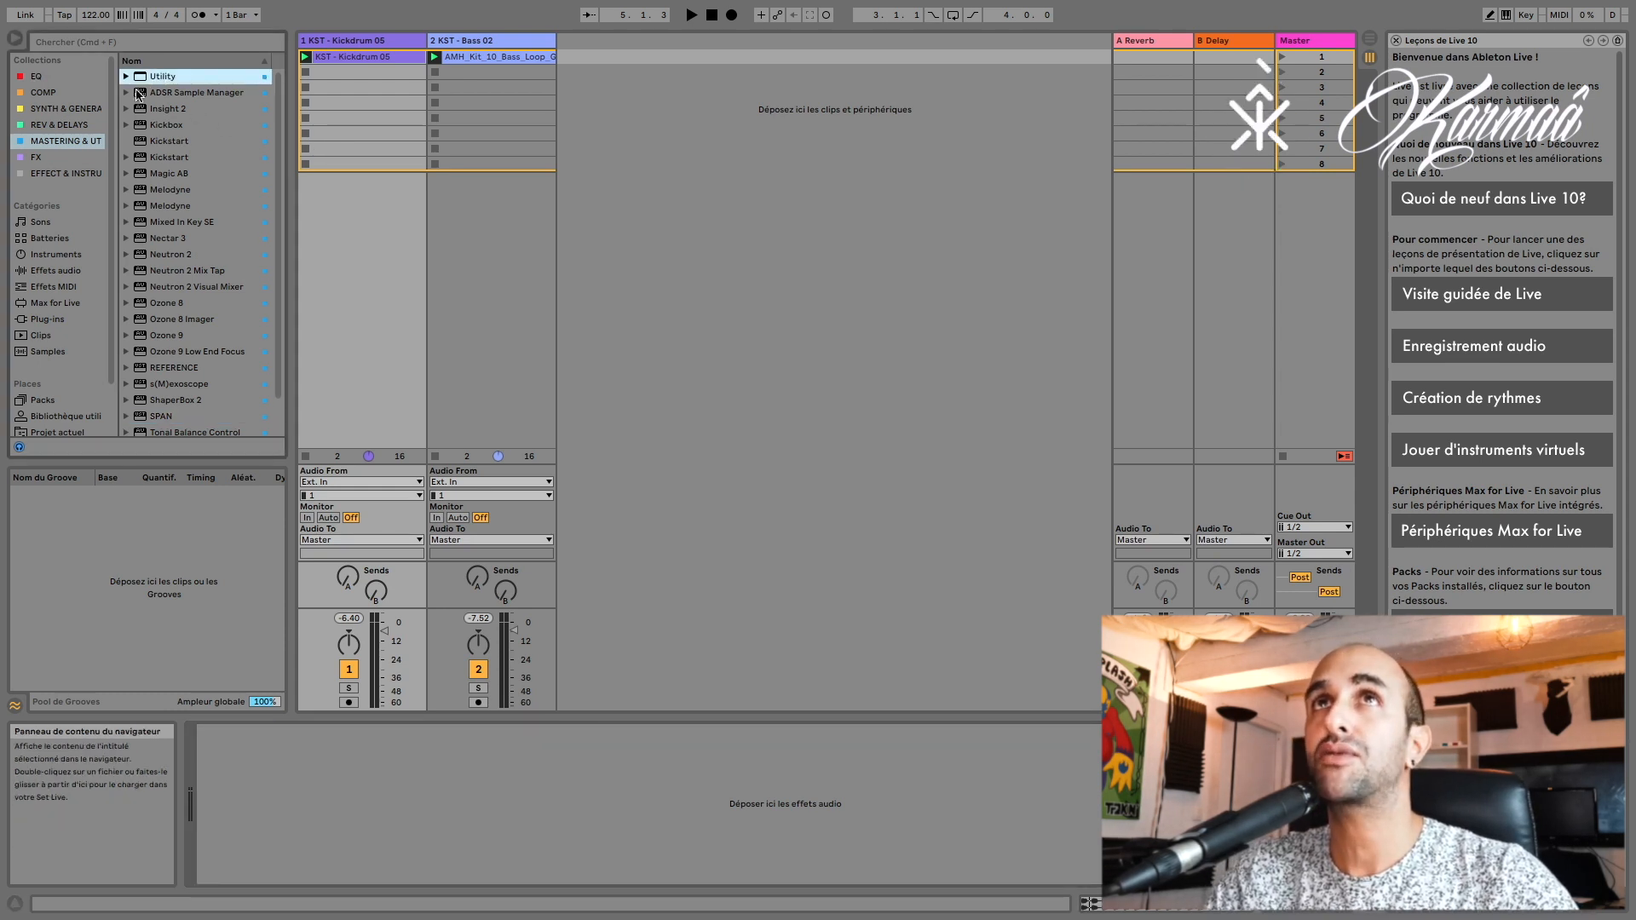
{"action": "left_click_drag", "start_coordinate": [153, 81], "coordinate": [285, 843]}
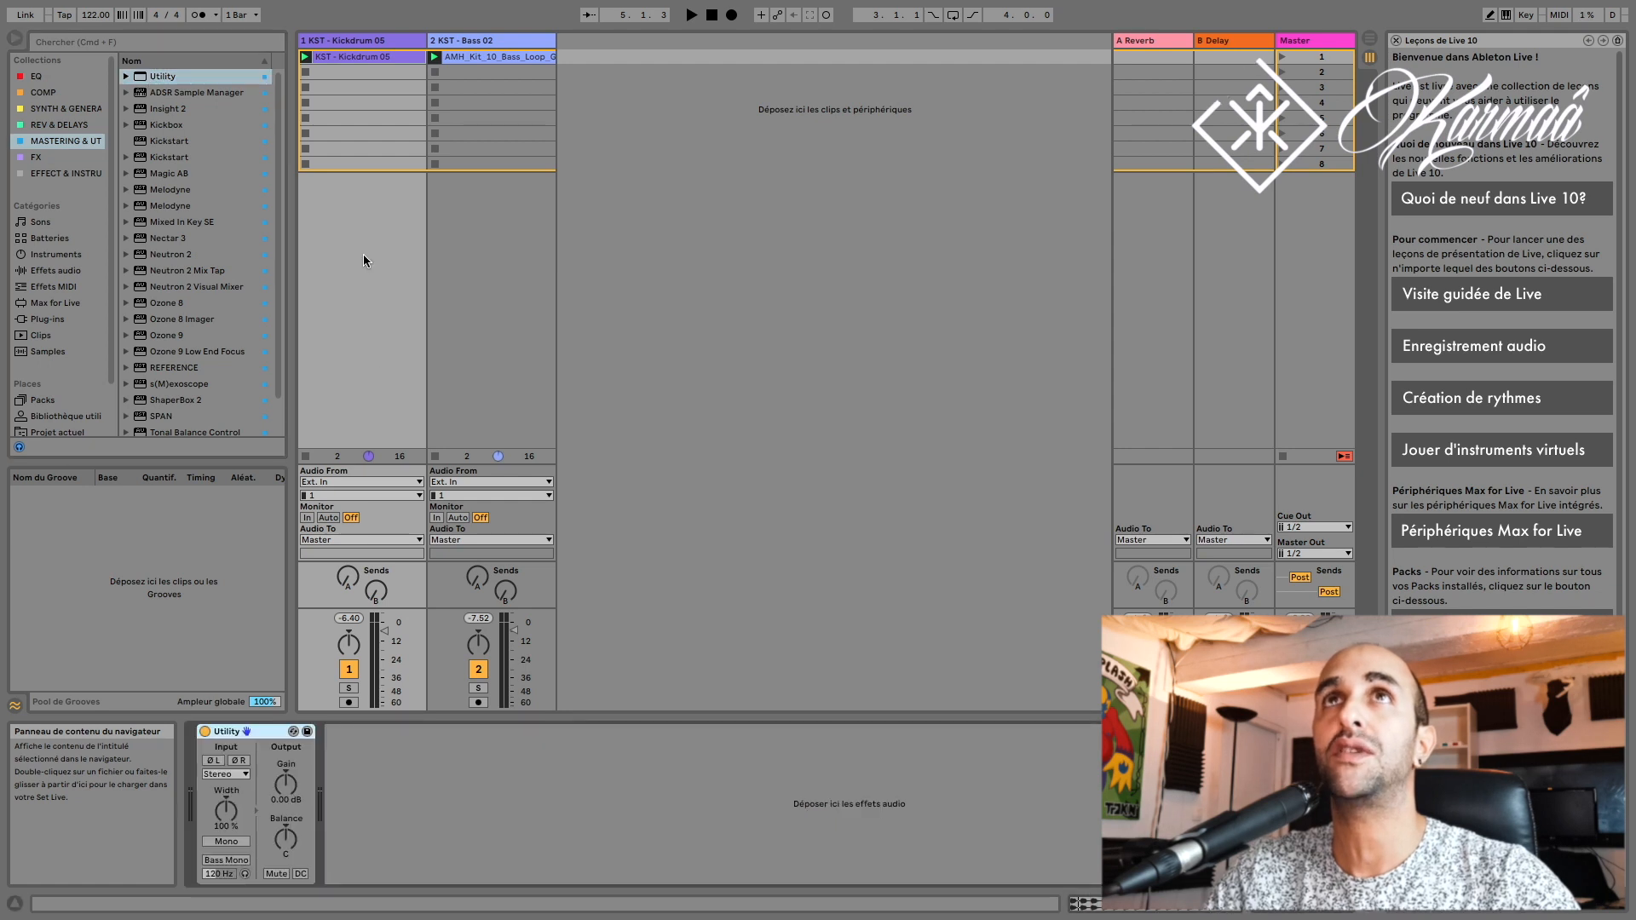
{"action": "left_click_drag", "start_coordinate": [172, 79], "coordinate": [523, 38]}
Step: Solo the Kickdrum 05 track and switch its Utility device to Mono
{"action": "left_click", "coordinate": [355, 44]}
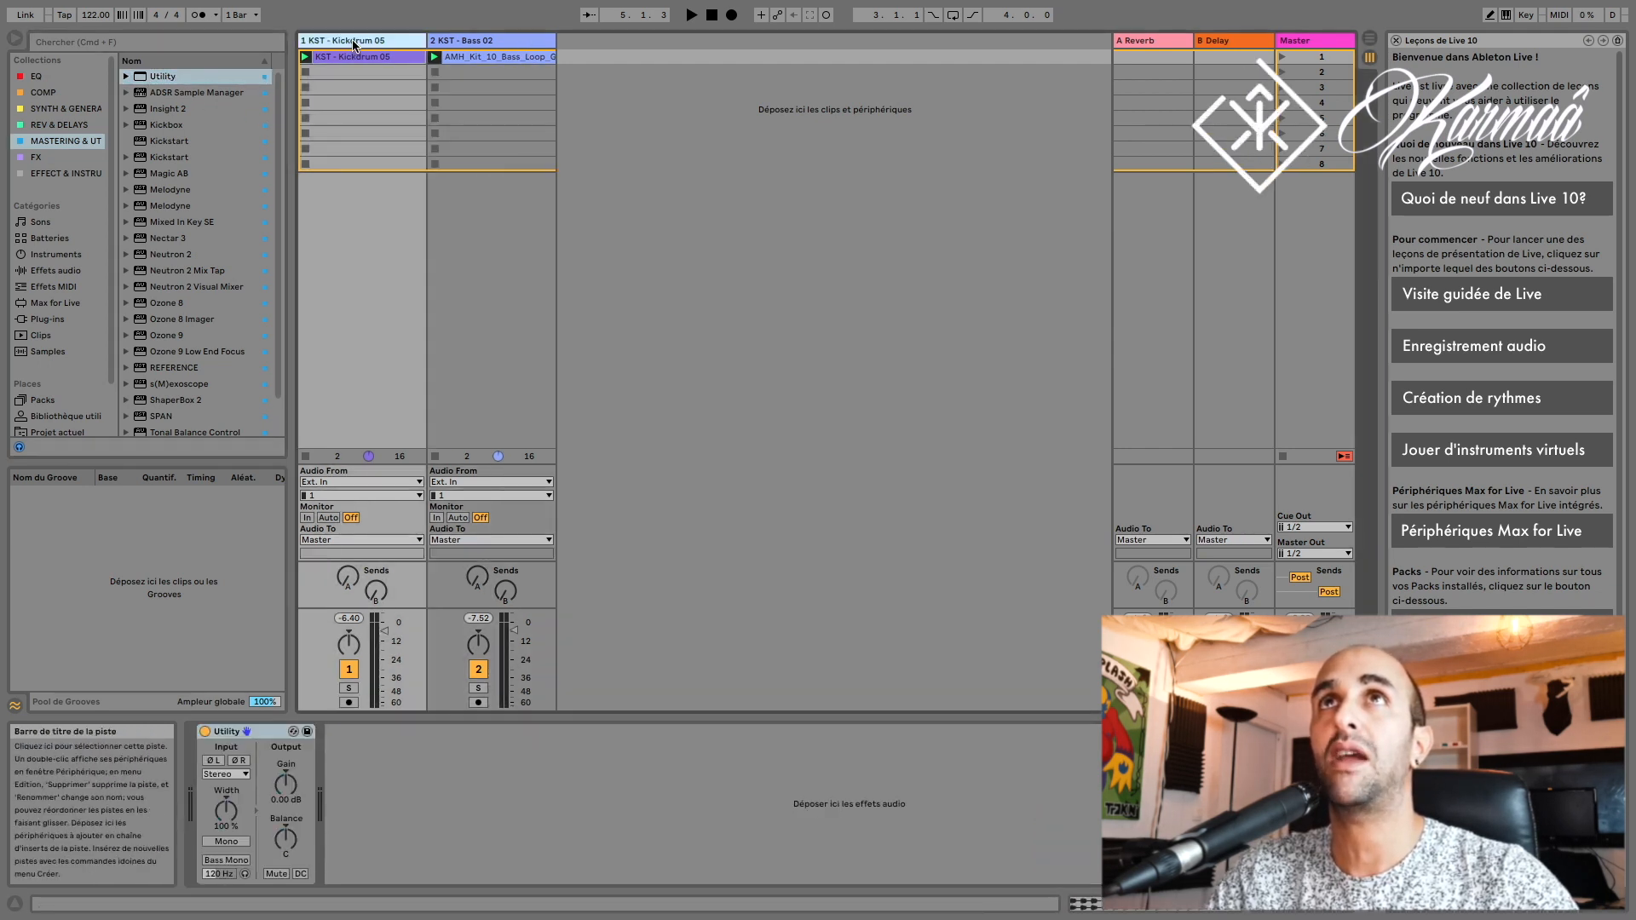
{"action": "left_click", "coordinate": [349, 687]}
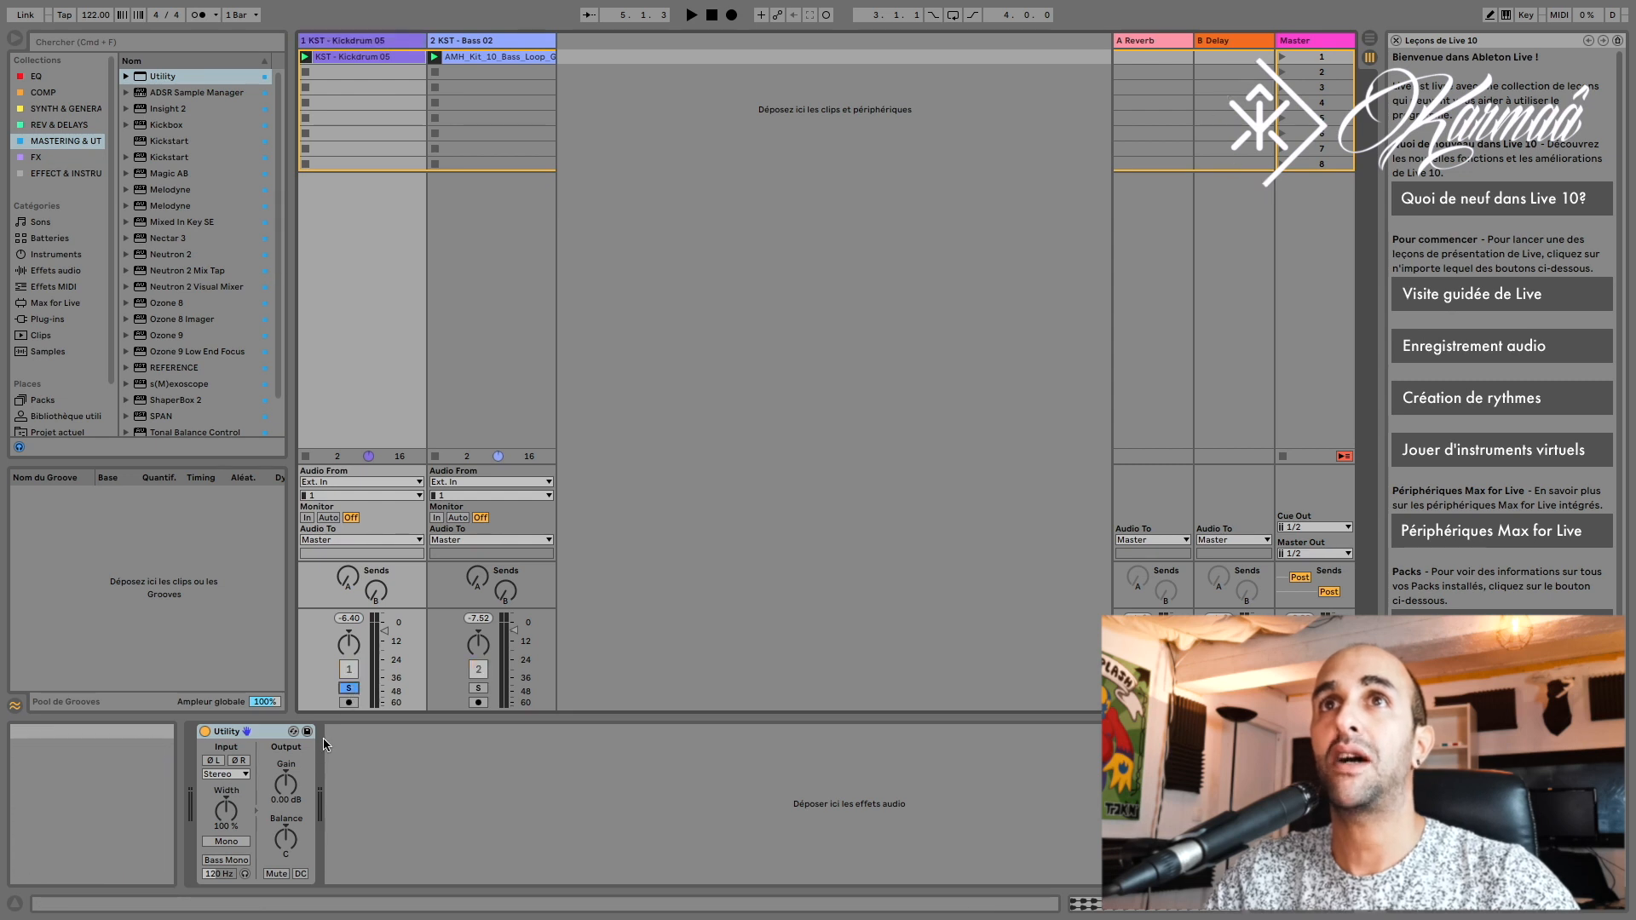
{"action": "left_click", "coordinate": [223, 842]}
Step: On the Bass 02 track's Utility, enable Bass Mono at 150 Hz and widen the stereo image to about 131%
{"action": "left_click", "coordinate": [484, 39]}
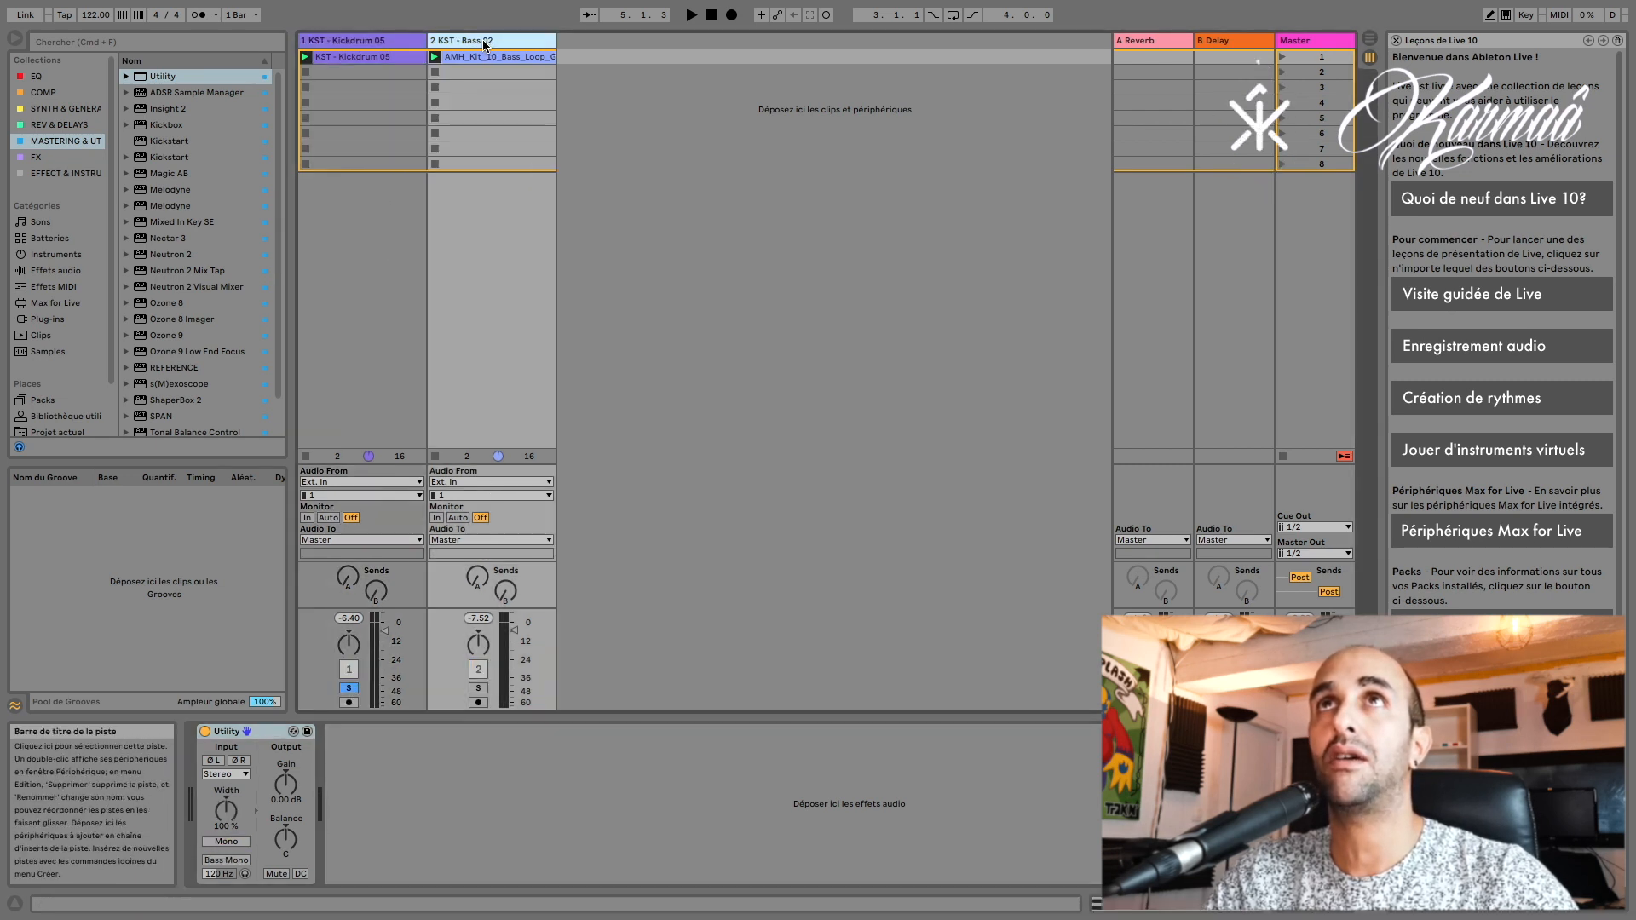
{"action": "left_click", "coordinate": [223, 842]}
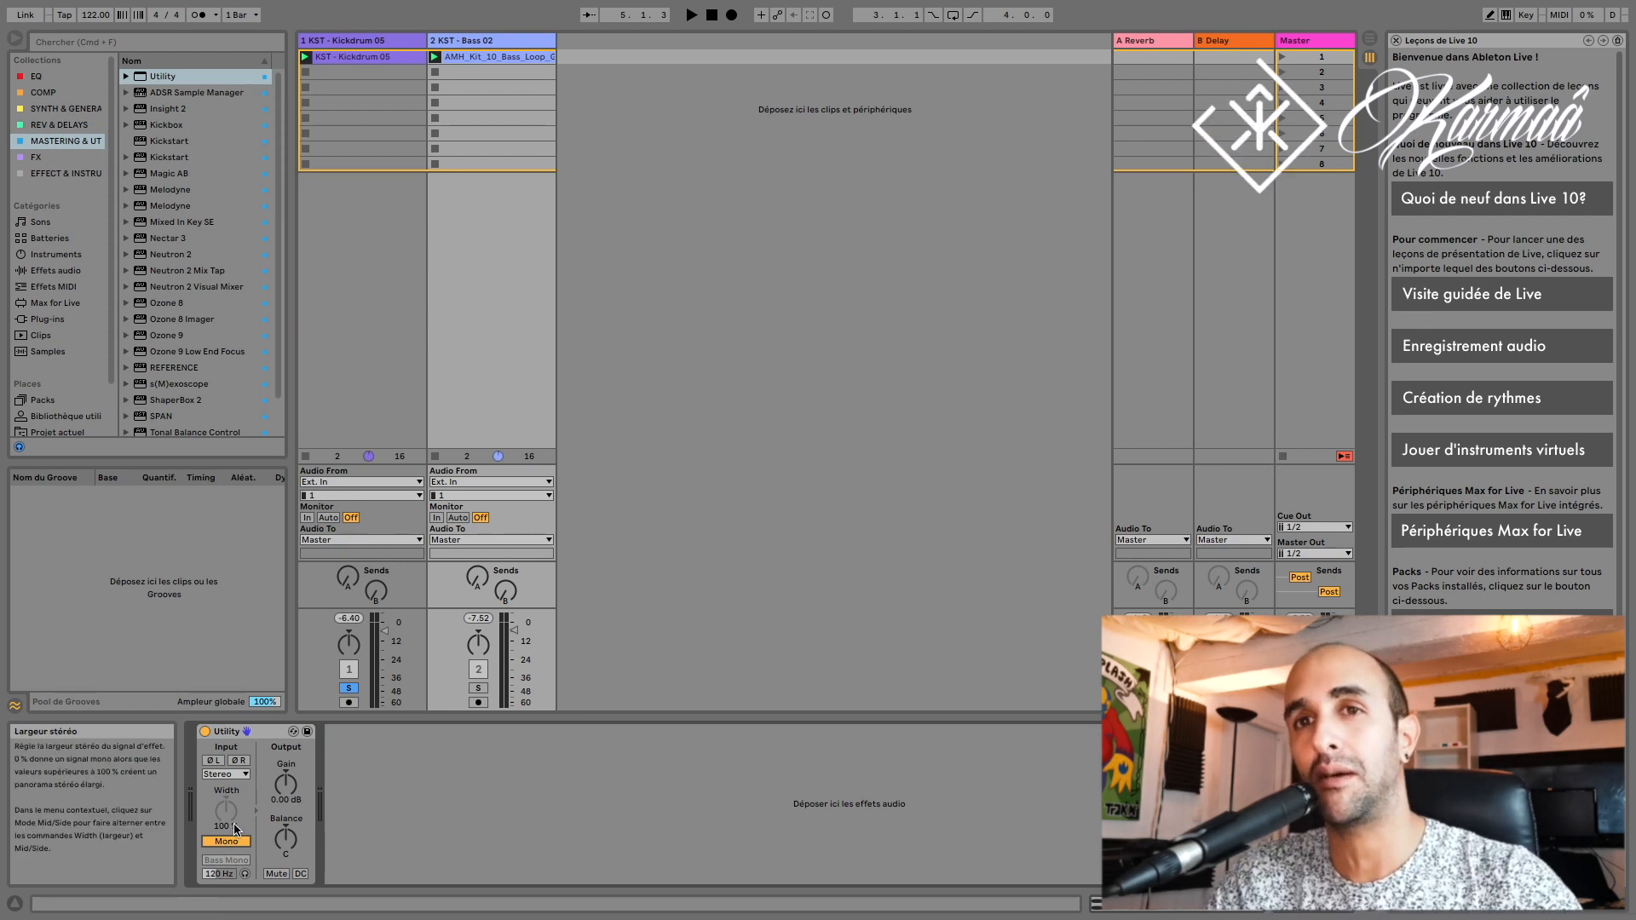
{"action": "left_click", "coordinate": [222, 842]}
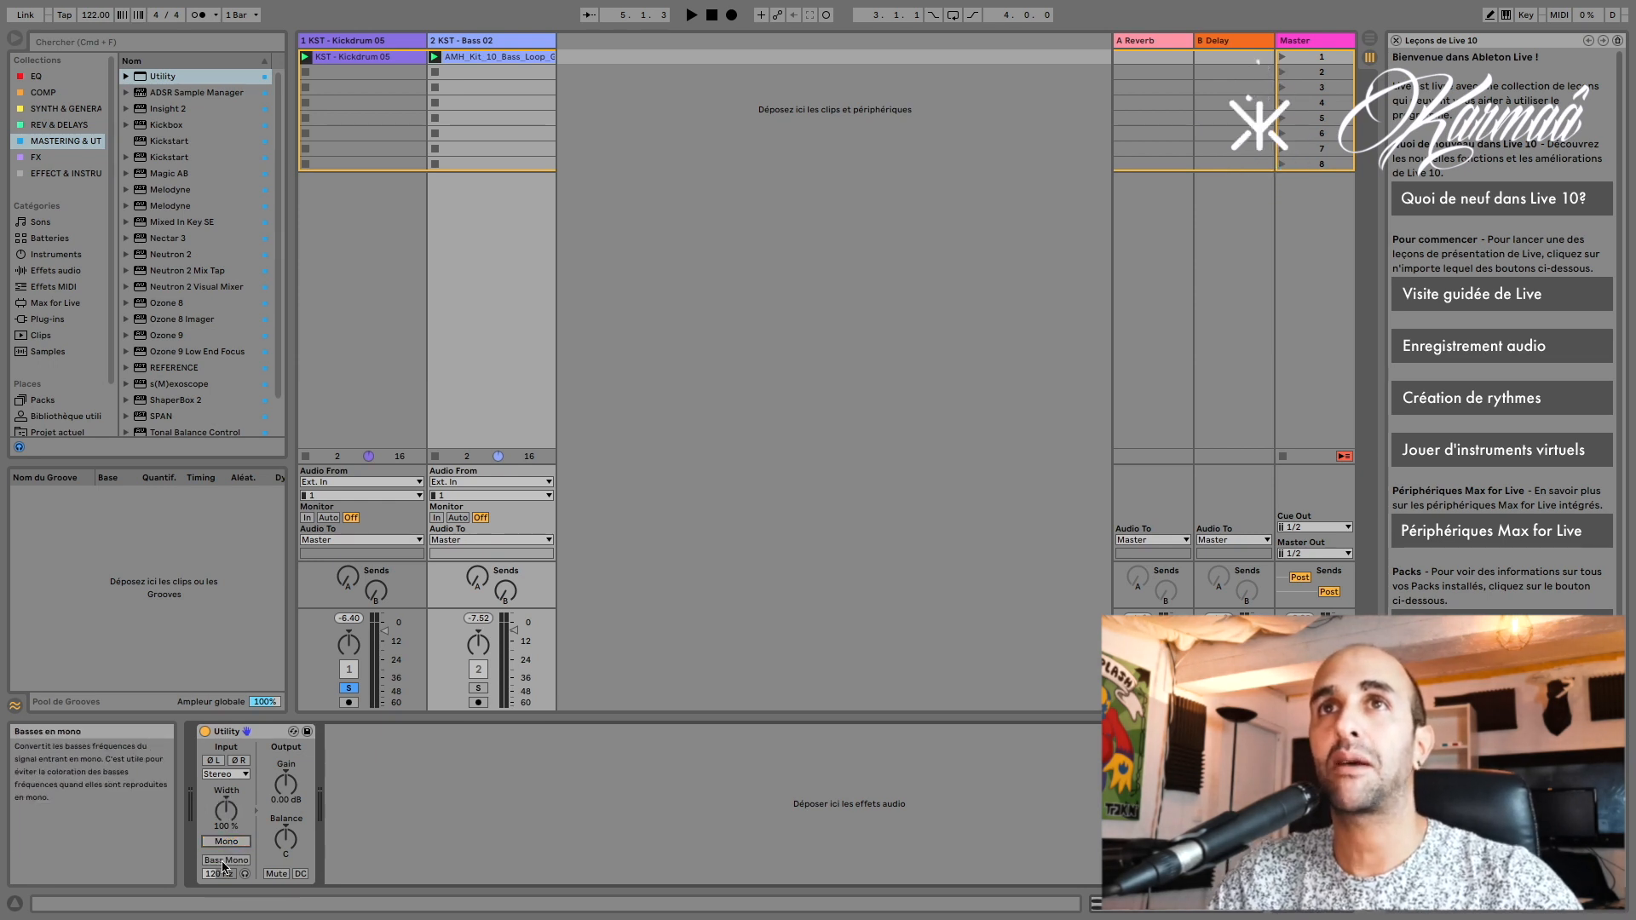
{"action": "left_click", "coordinate": [223, 860]}
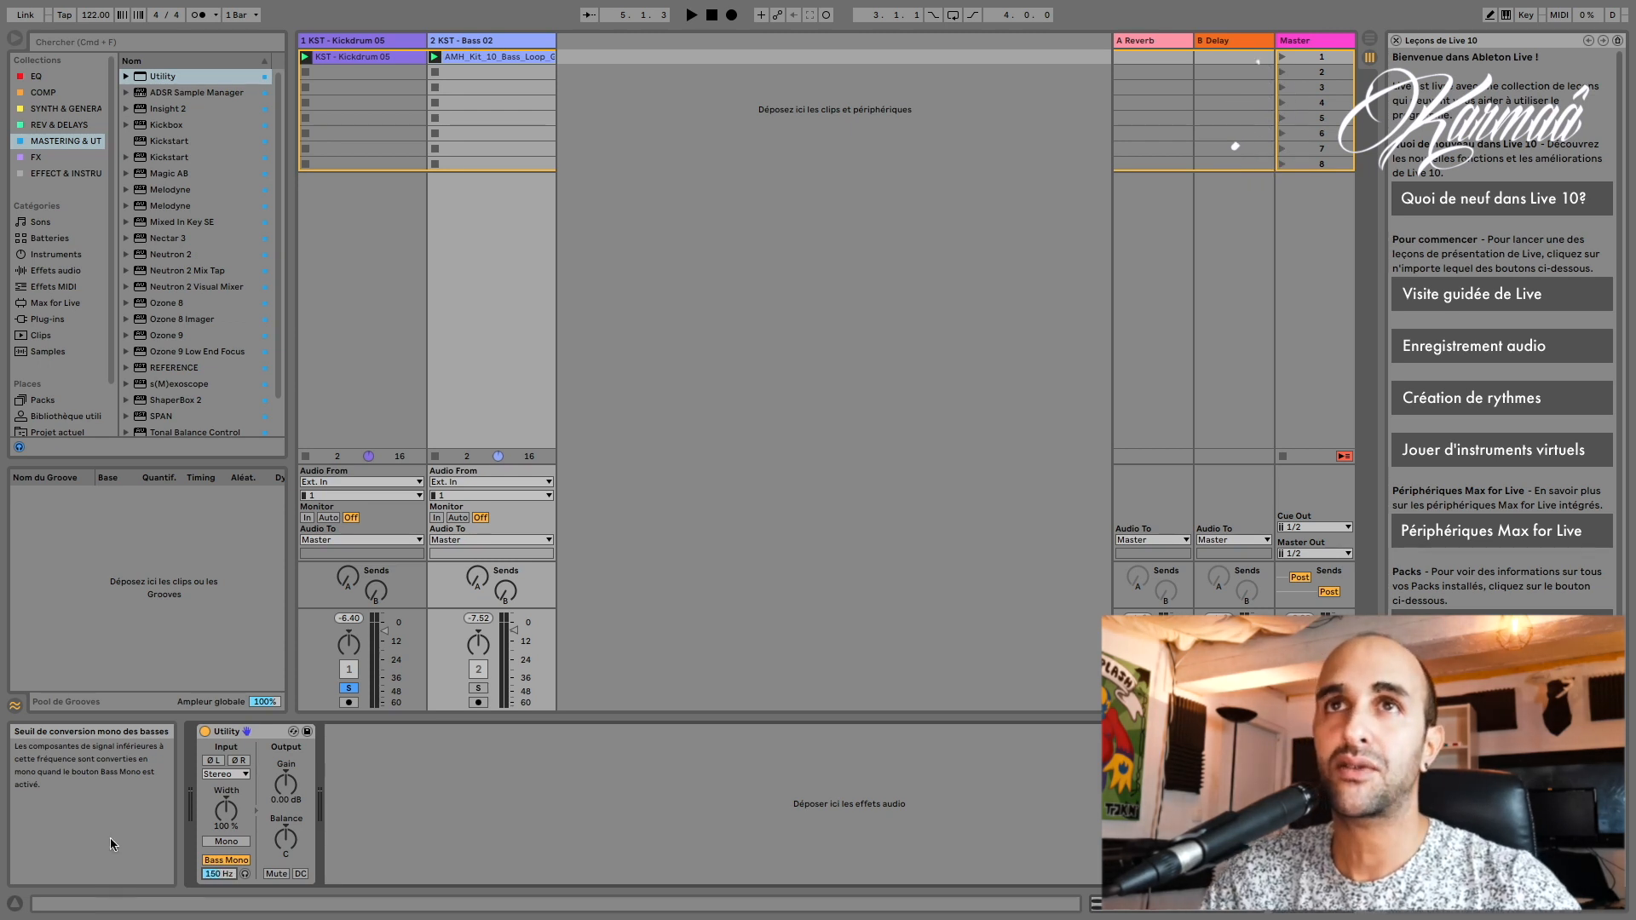
{"action": "left_click_drag", "start_coordinate": [226, 812], "coordinate": [227, 799]}
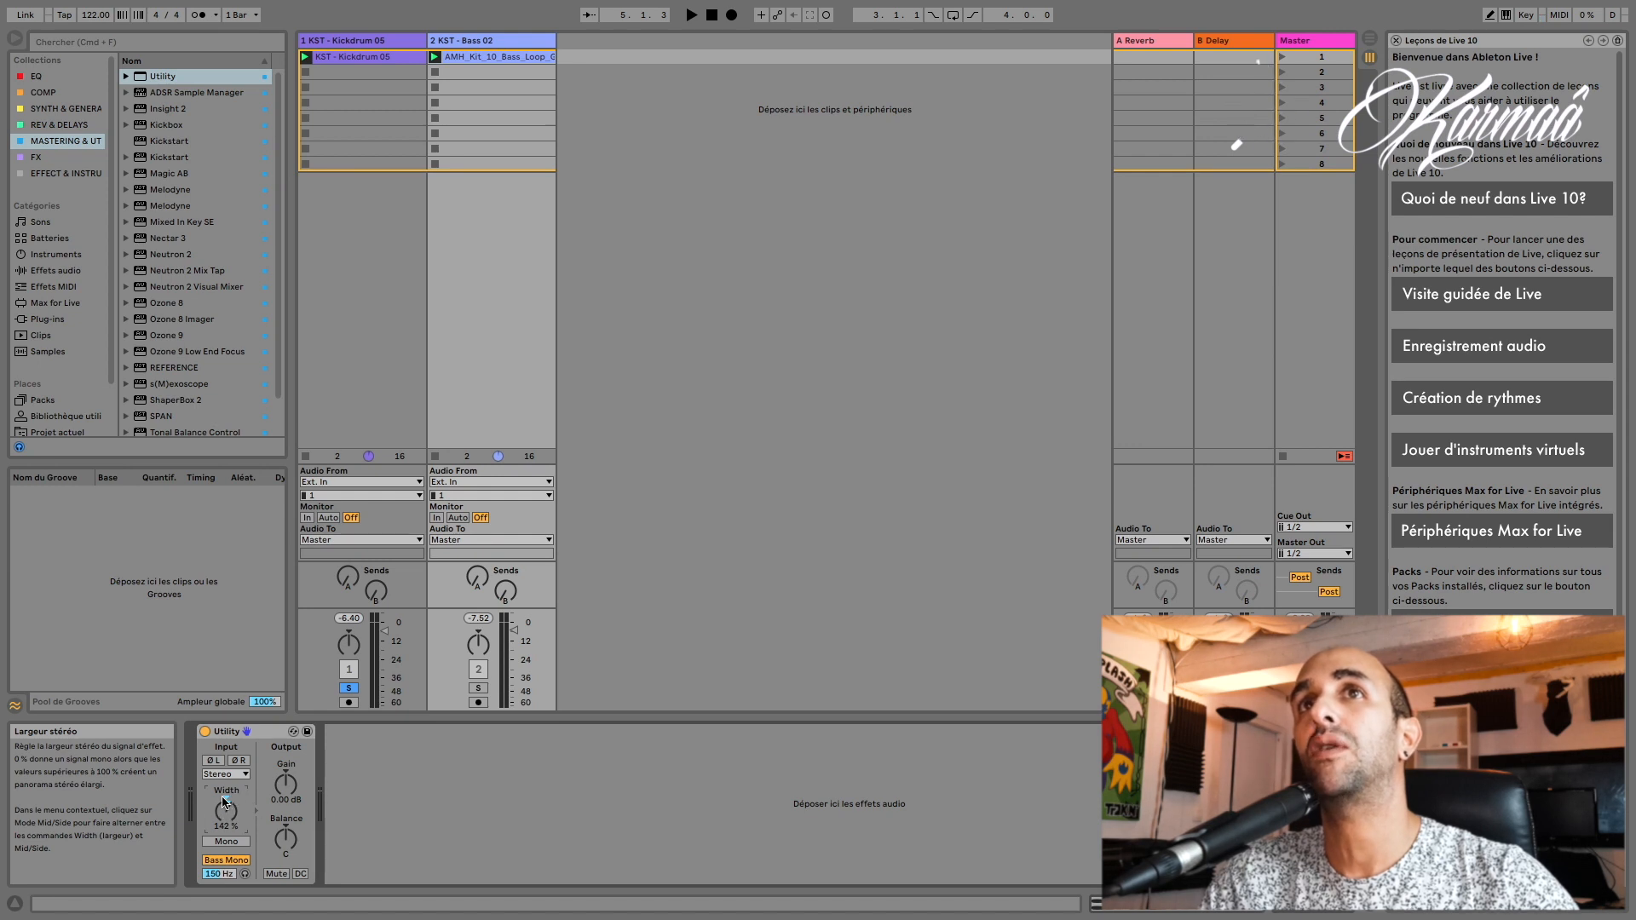
Step: Take the kick out of solo and play the kick and bass together to hear the stereo treatment
{"action": "left_click", "coordinate": [349, 688]}
{"action": "key", "text": "space"}
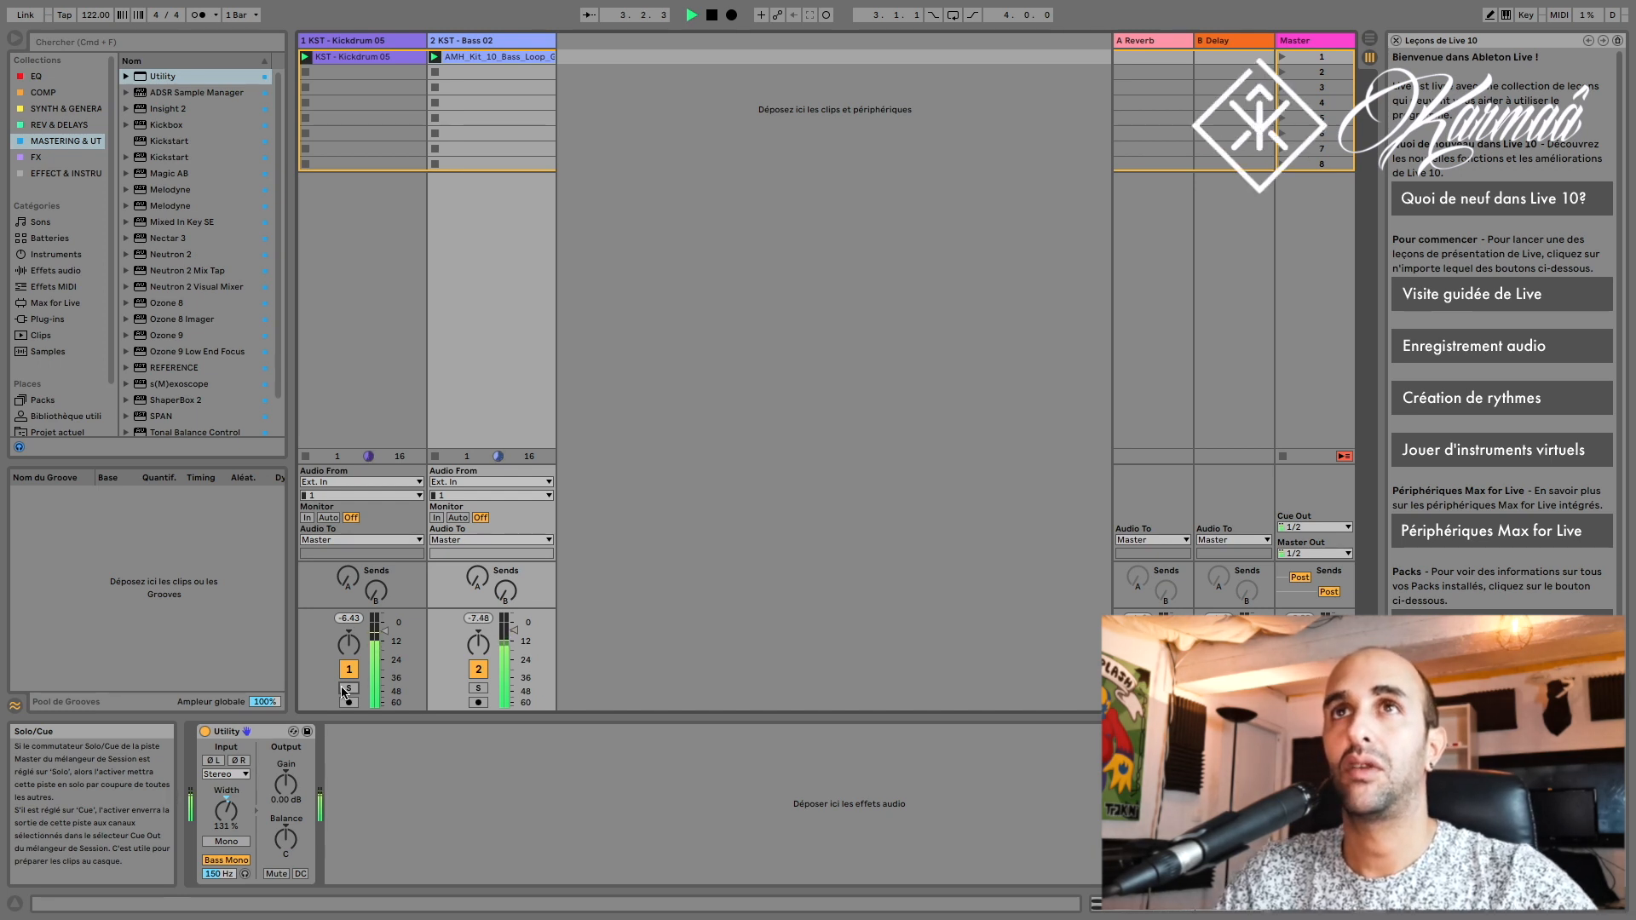
{"action": "key", "text": "space"}
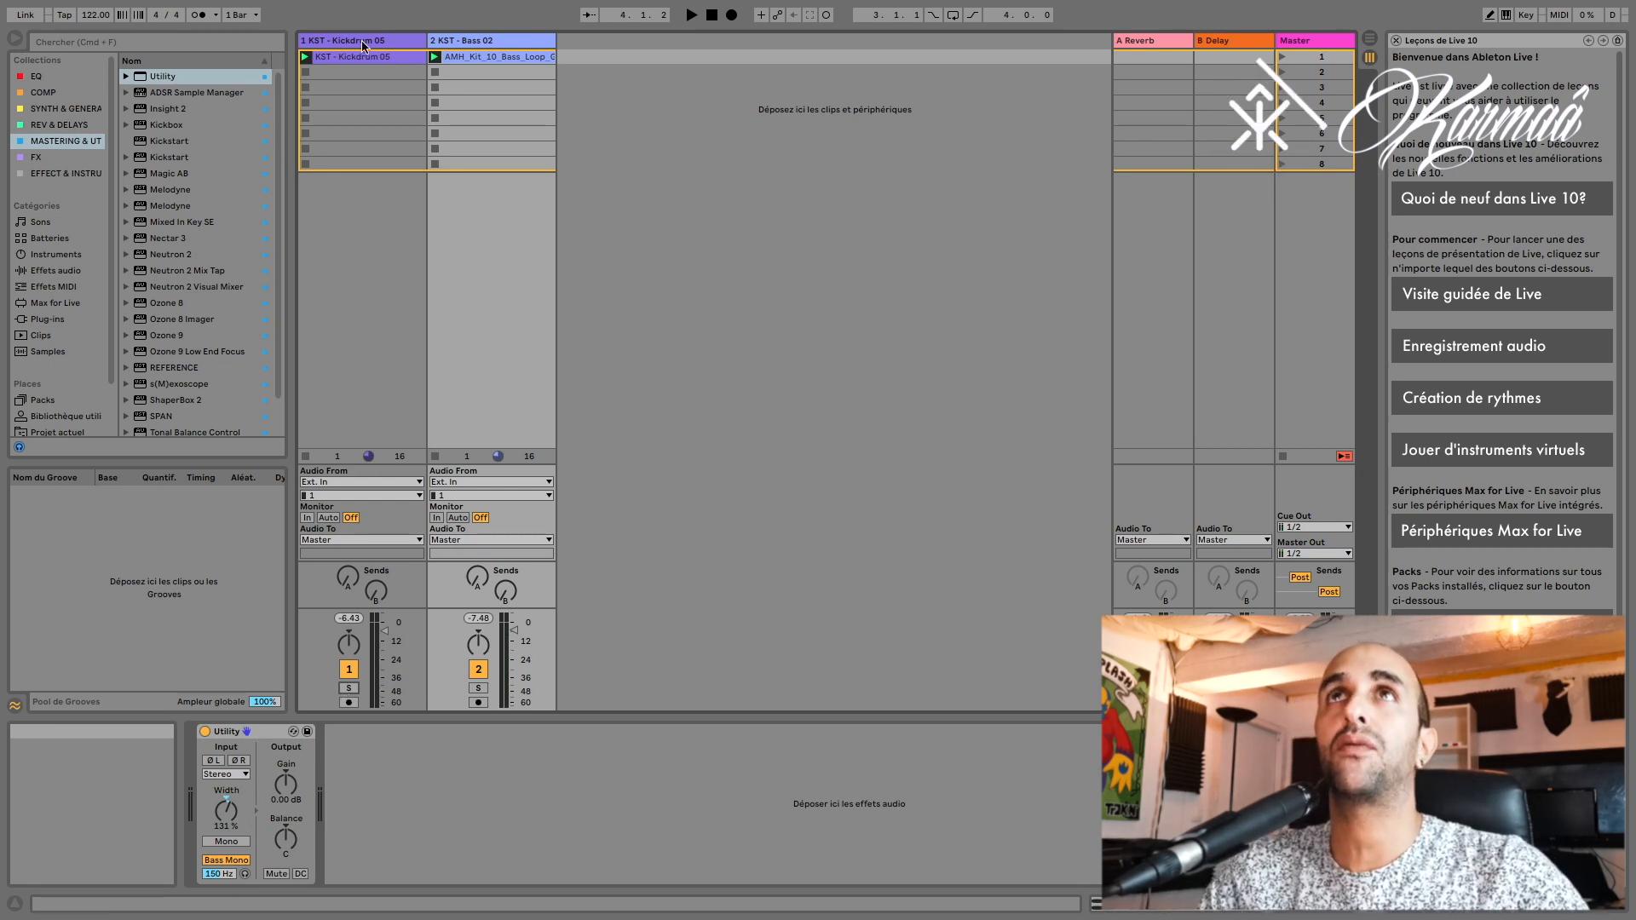
Step: Add an EQ Eight from the EQ collection to both the Kickdrum 05 track and the Bass 02 track
{"action": "left_click", "coordinate": [47, 78]}
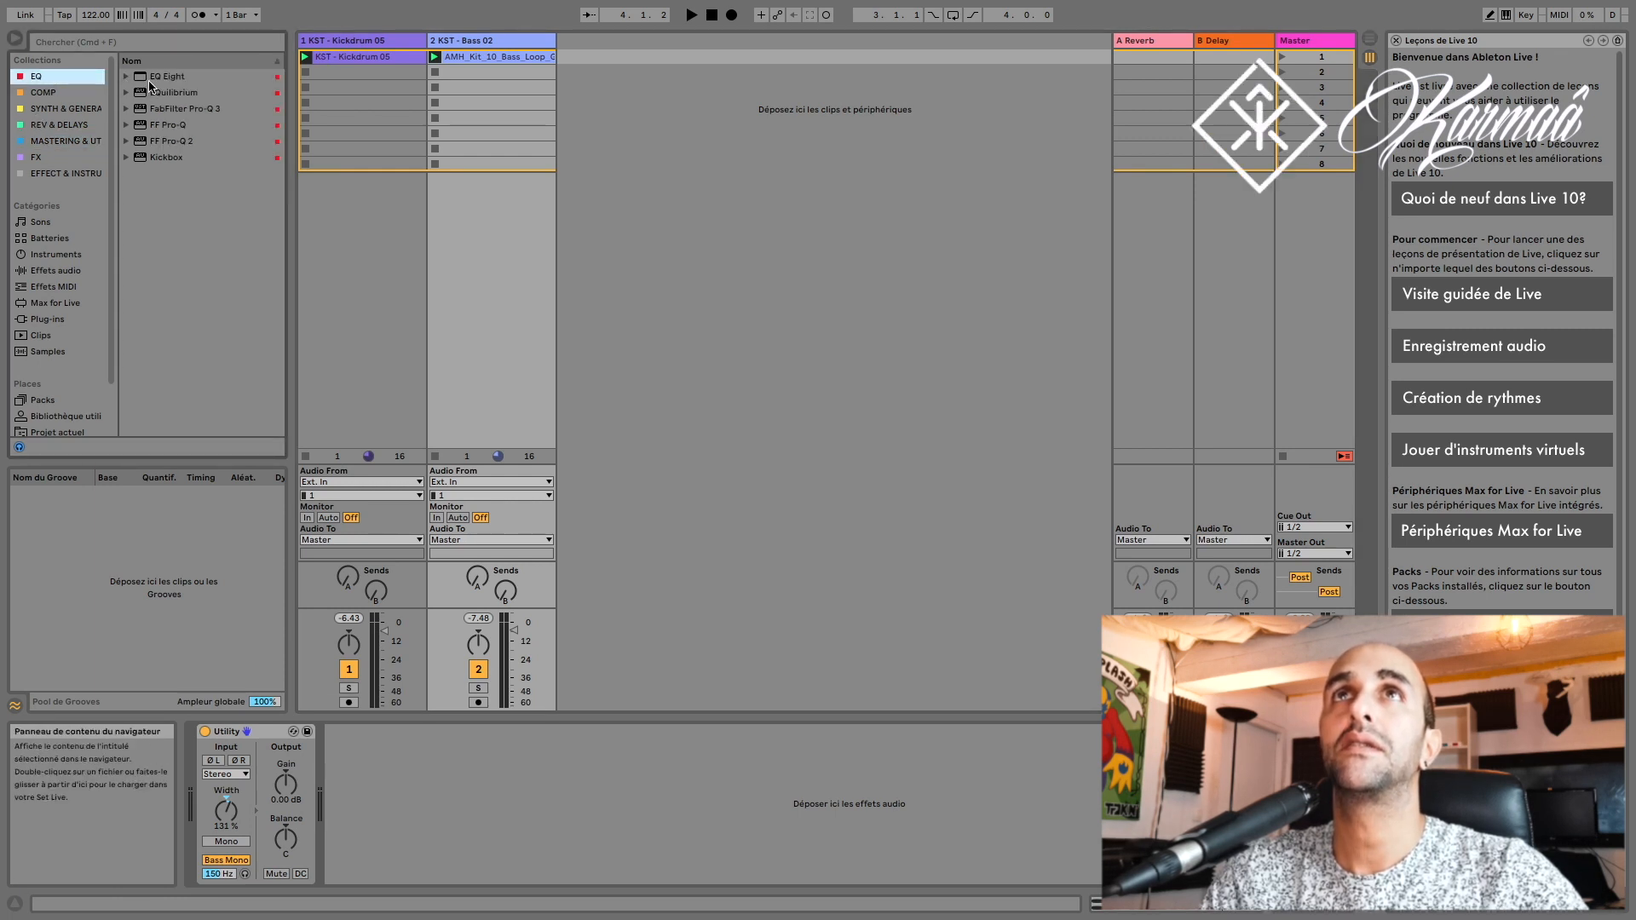
{"action": "left_click_drag", "start_coordinate": [166, 77], "coordinate": [394, 42]}
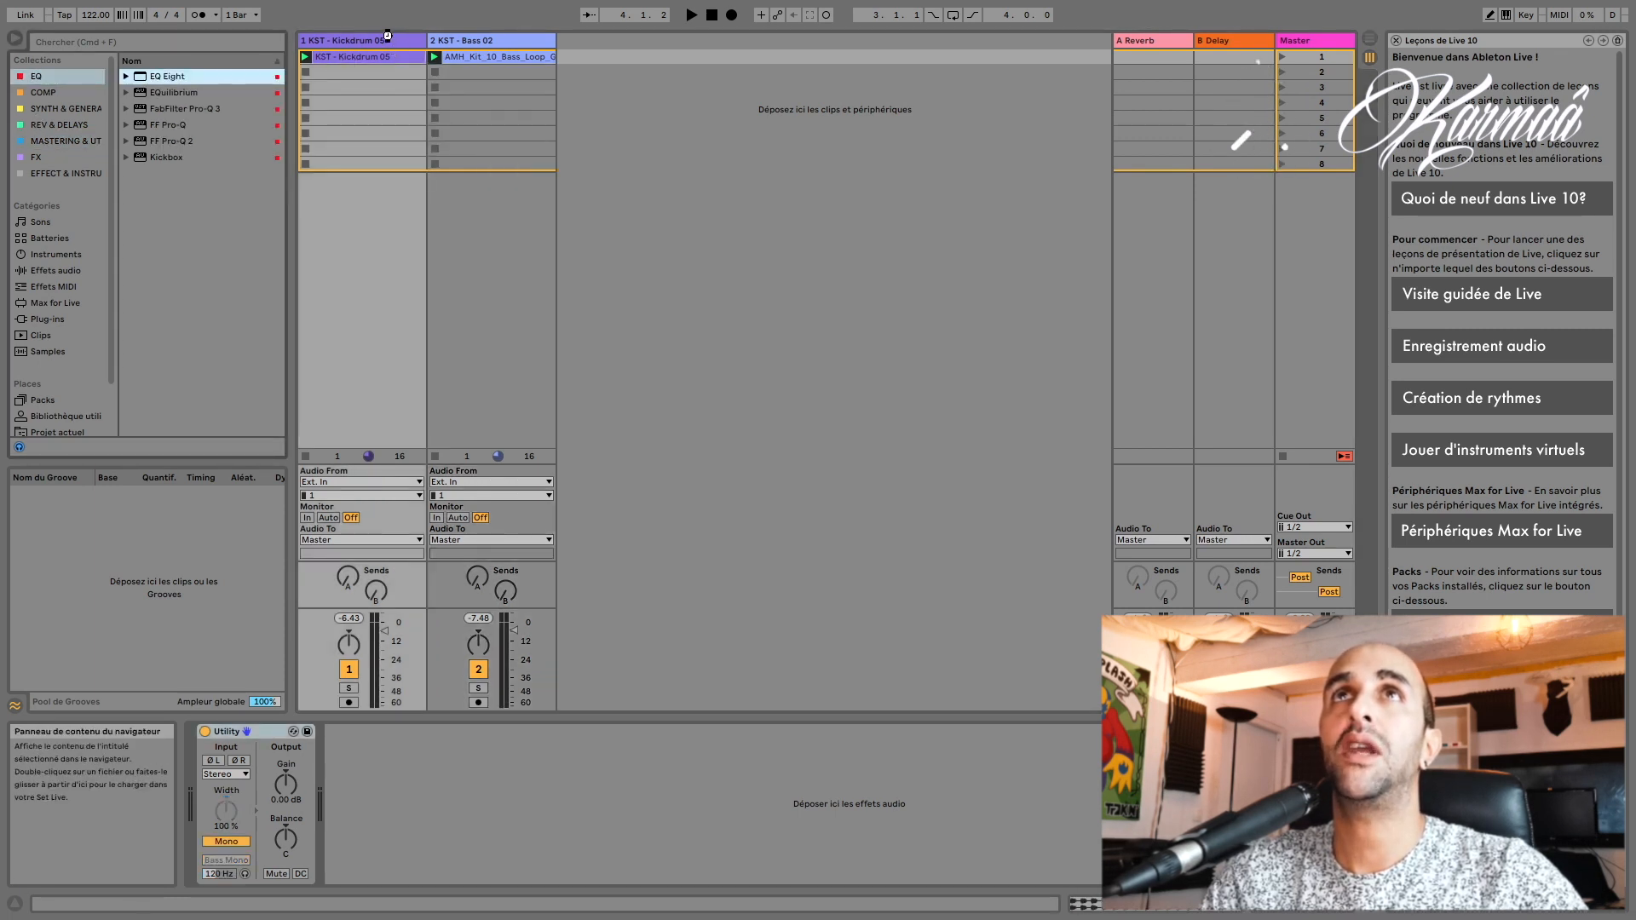
{"action": "left_click_drag", "start_coordinate": [284, 69], "coordinate": [530, 37]}
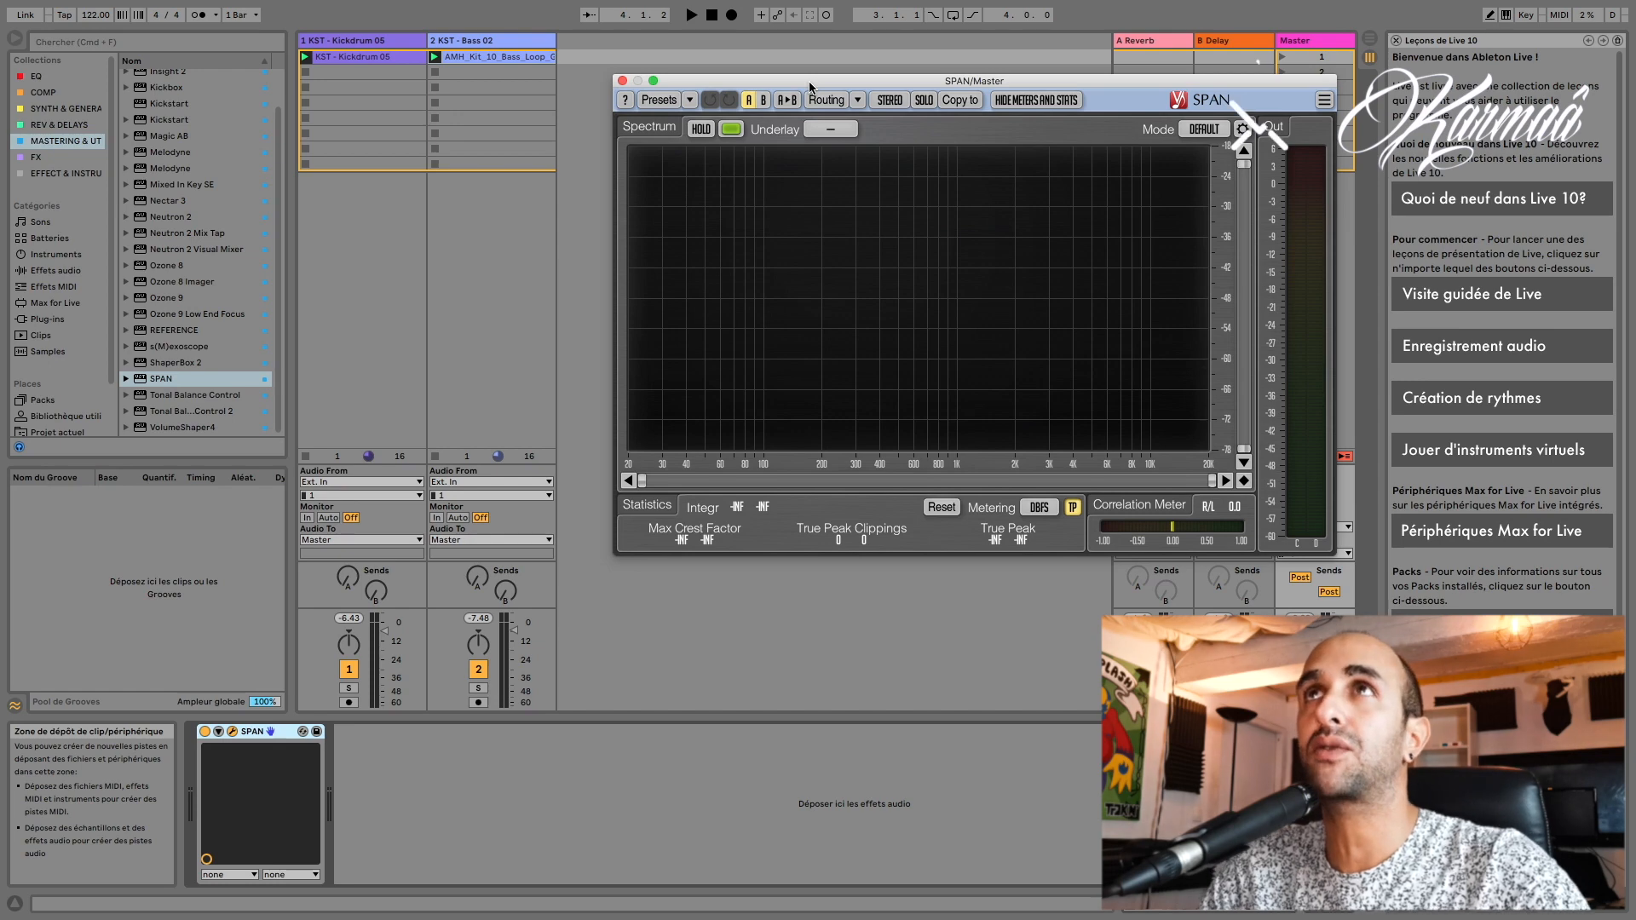
Step: Add the SPAN analyzer to the Master track and enlarge its window beside the two audio tracks
{"action": "left_click_drag", "start_coordinate": [810, 86], "coordinate": [575, 55]}
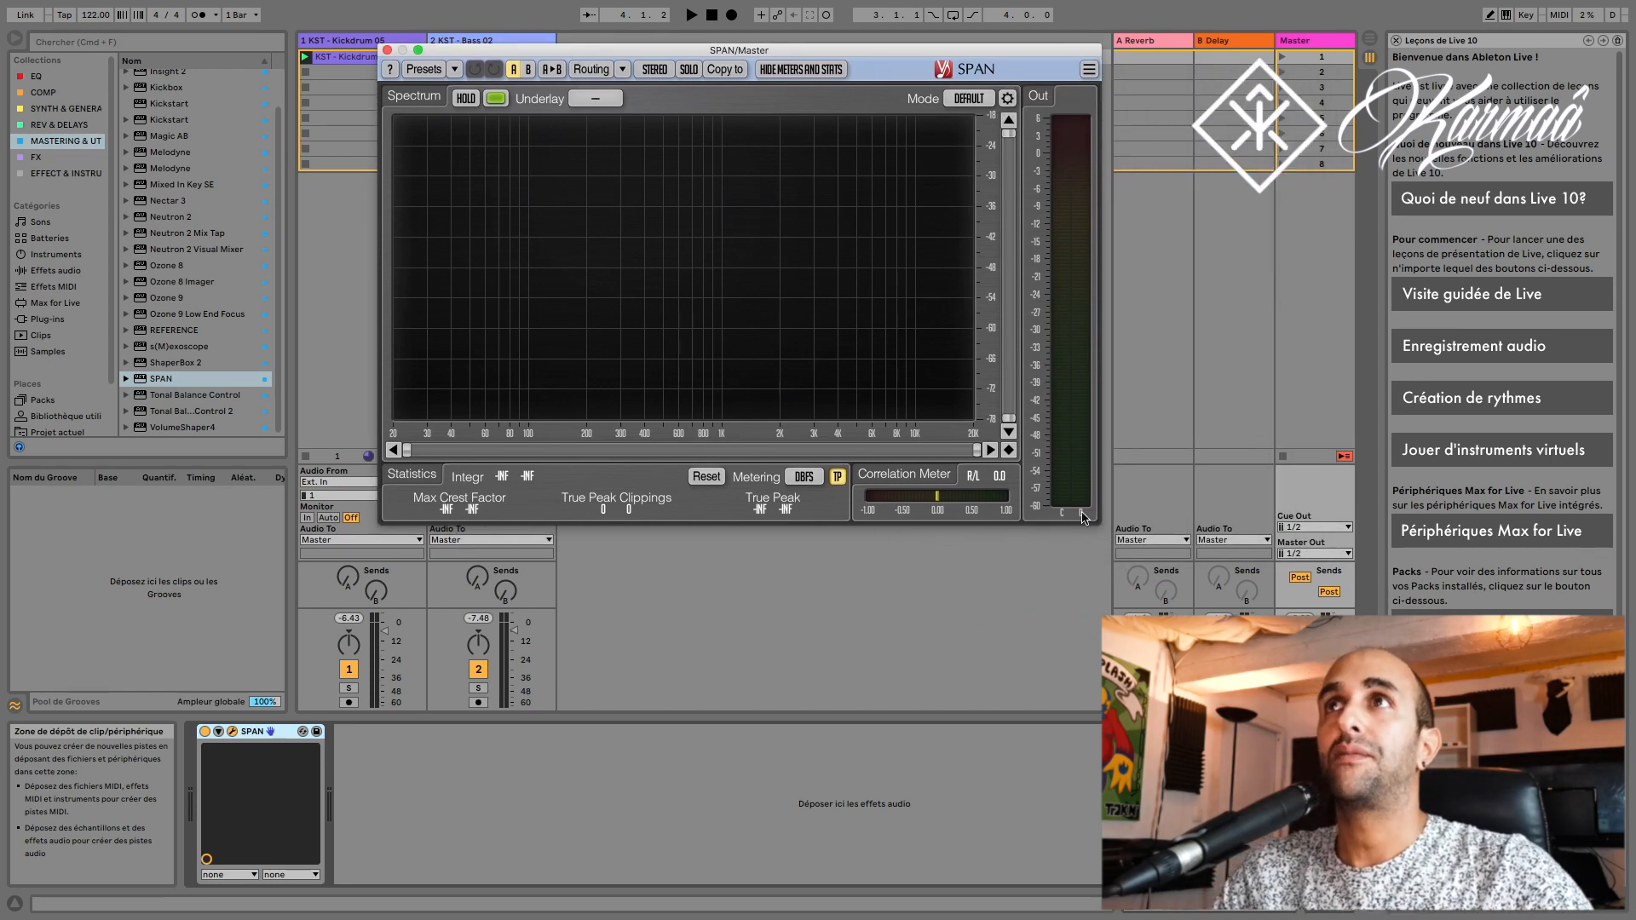
{"action": "left_click_drag", "start_coordinate": [1092, 521], "coordinate": [1398, 809]}
{"action": "left_click_drag", "start_coordinate": [540, 49], "coordinate": [741, 99]}
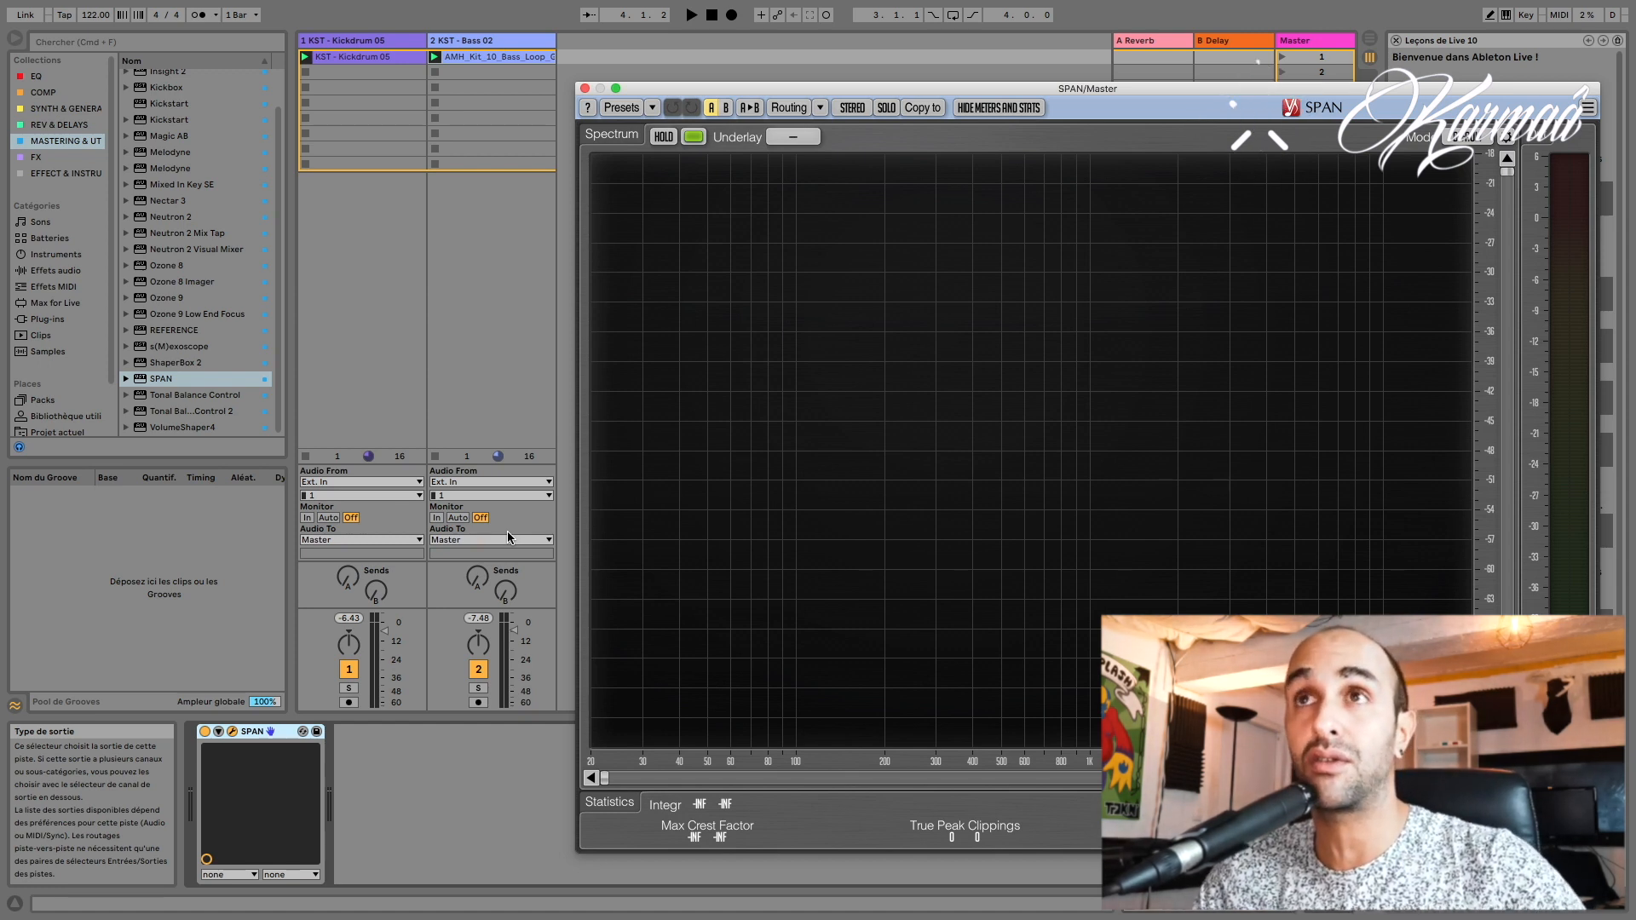
Step: Play the kick and the bass soloed one after the other and examine each one's frequency spectrum in SPAN
{"action": "left_click", "coordinate": [349, 690]}
{"action": "key", "text": "space"}
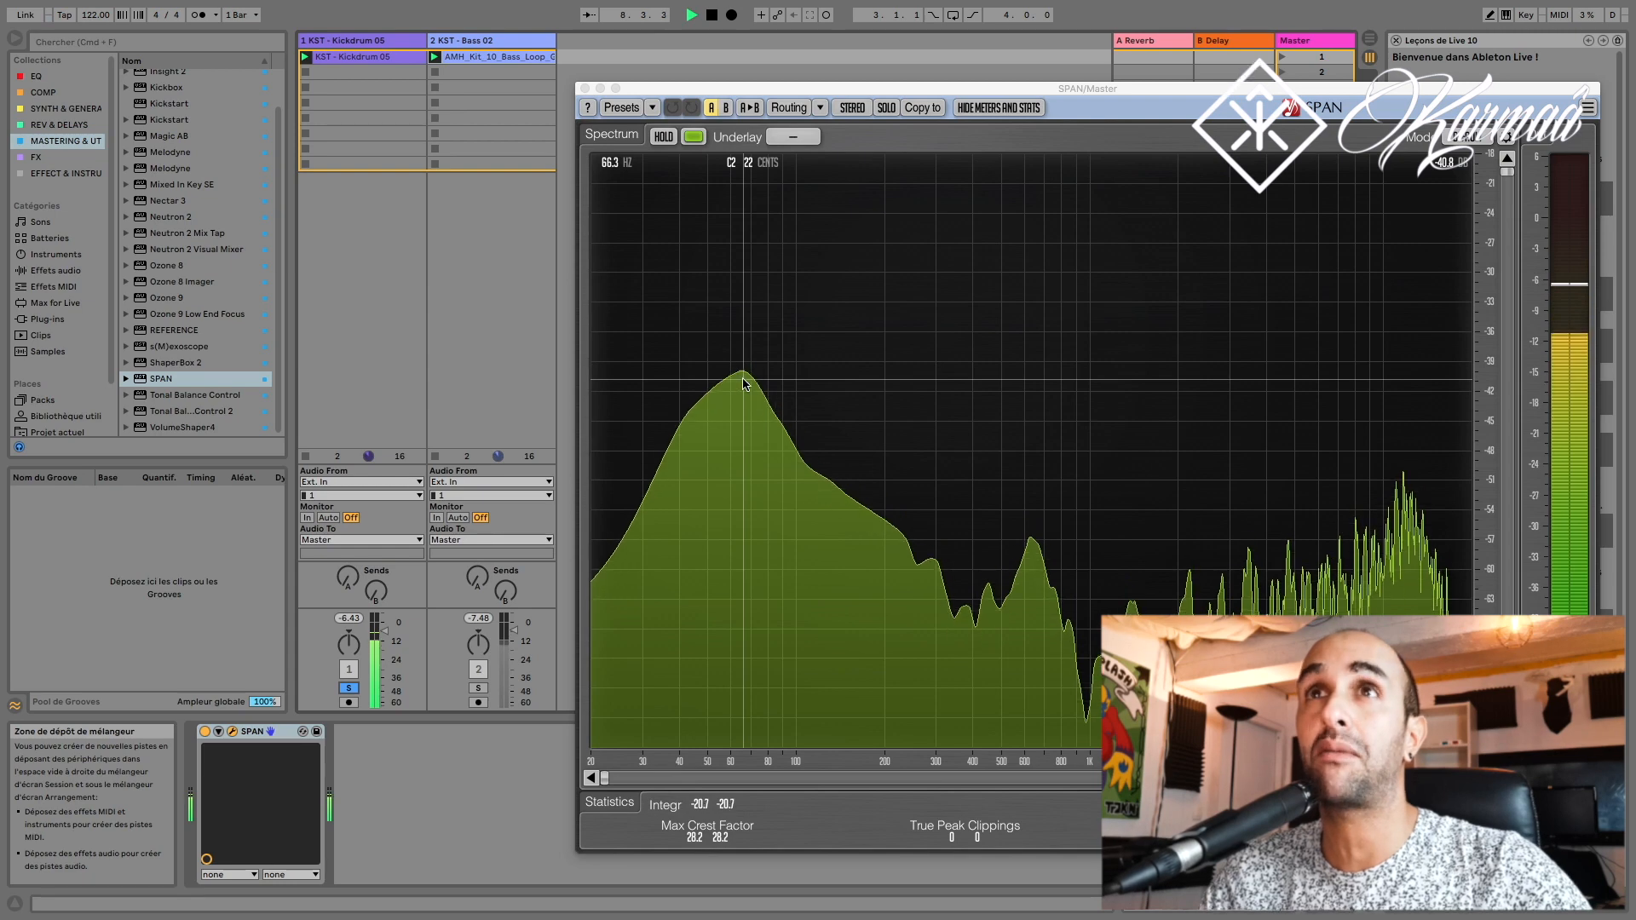
{"action": "left_click", "coordinate": [477, 689]}
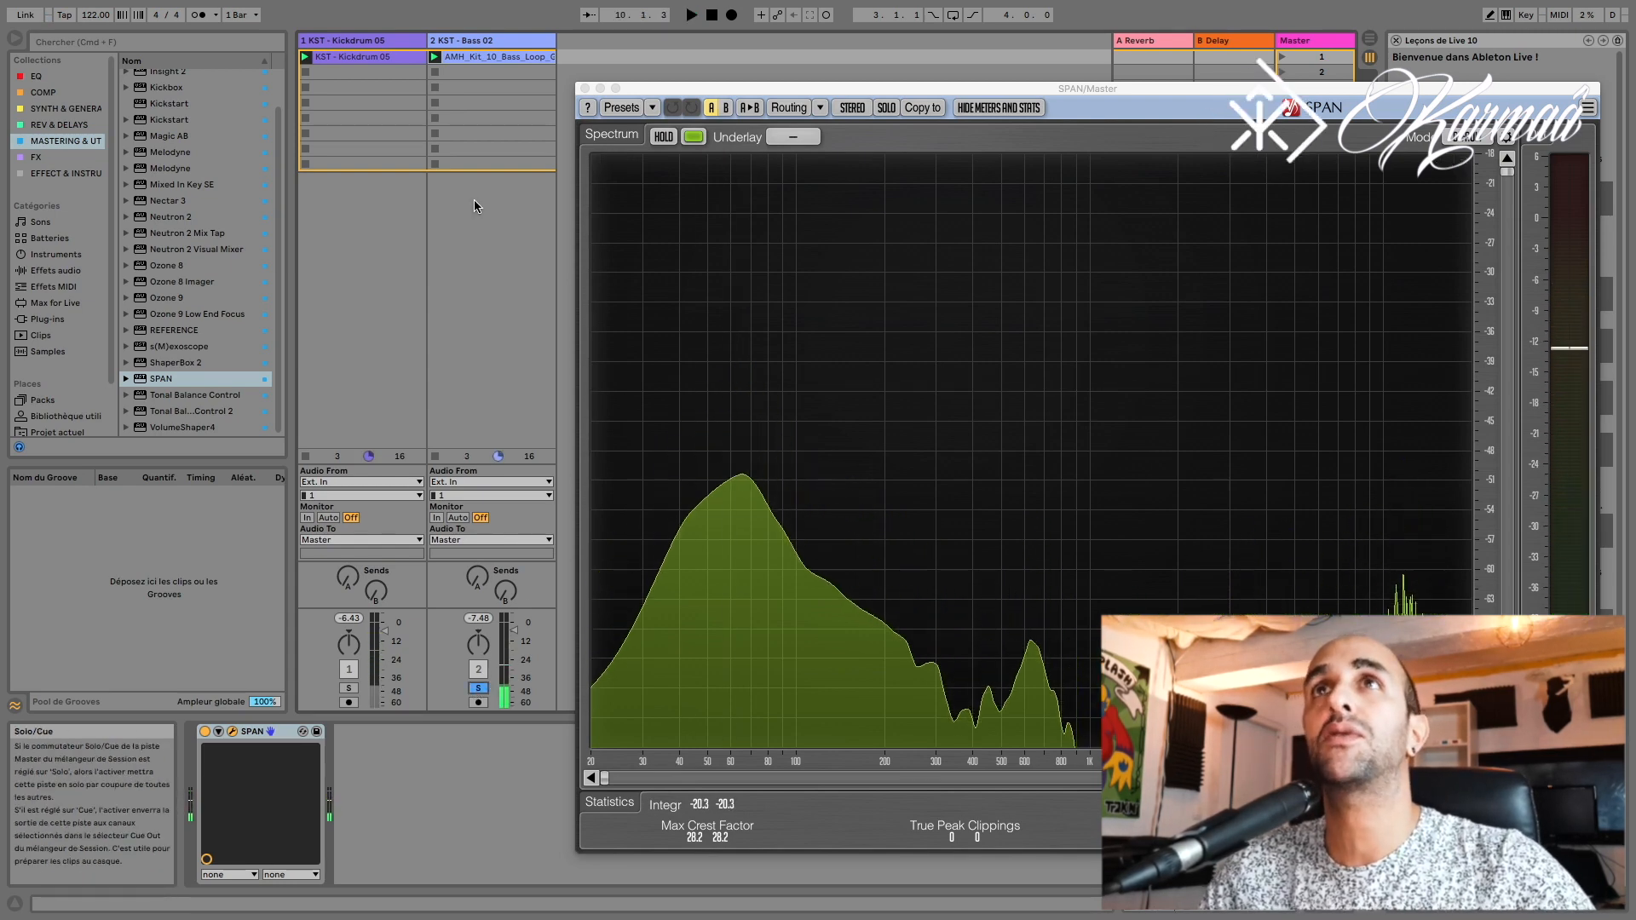
{"action": "left_click", "coordinate": [474, 46]}
{"action": "key", "text": "space"}
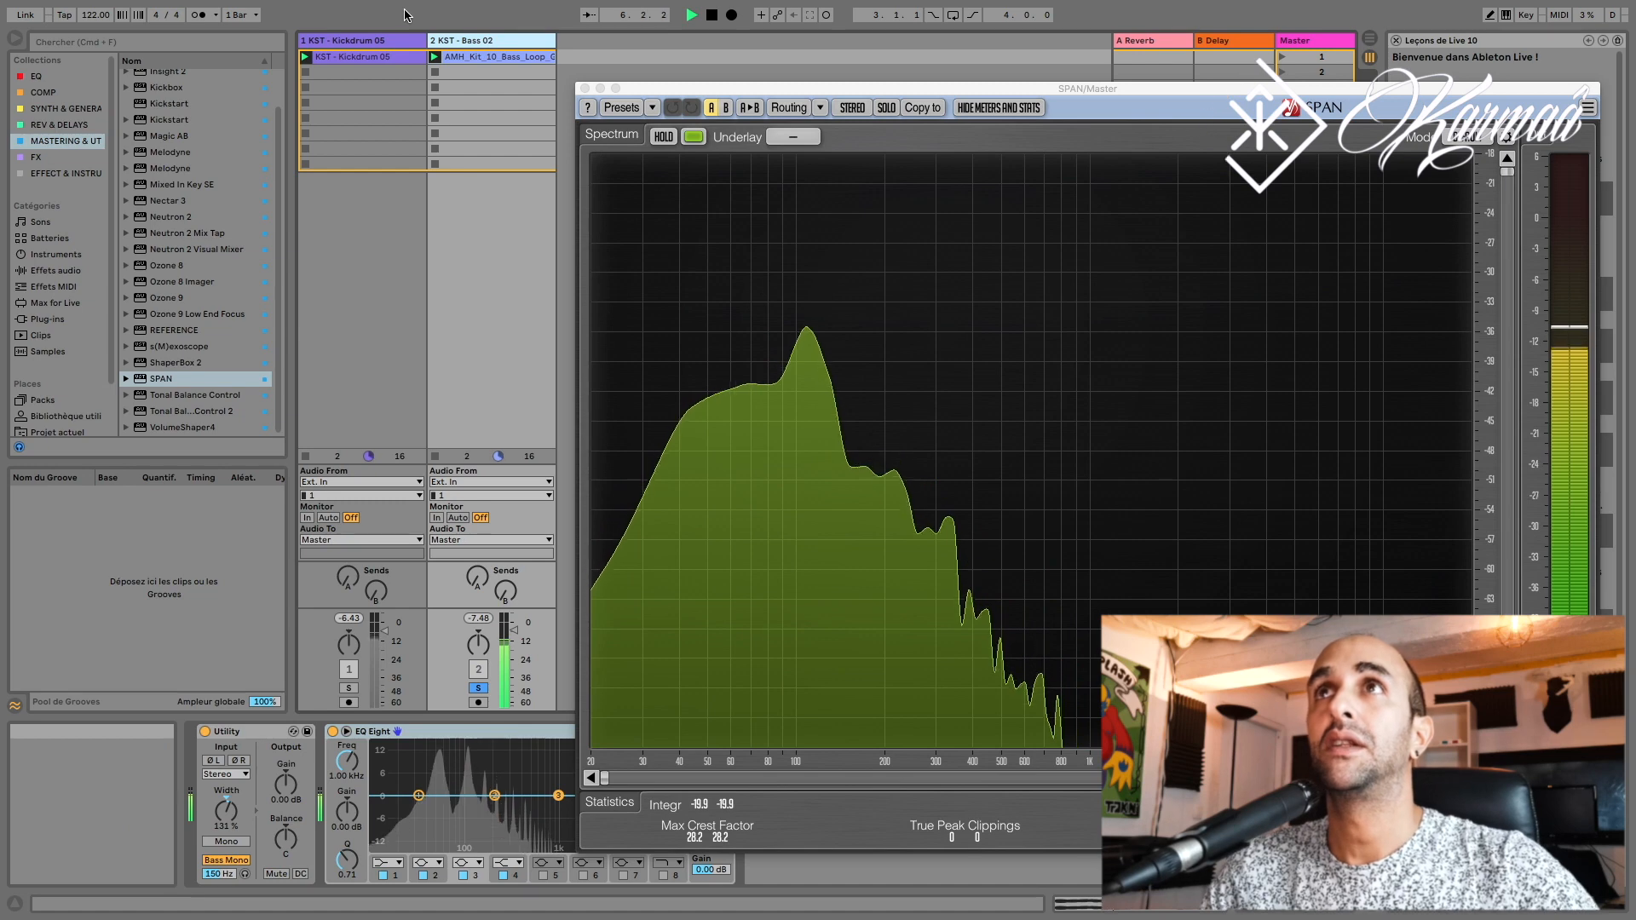
Step: Close the SPAN window and examine the soloed kick's spectrum in the expanded display of its EQ Eight
{"action": "left_click", "coordinate": [358, 44]}
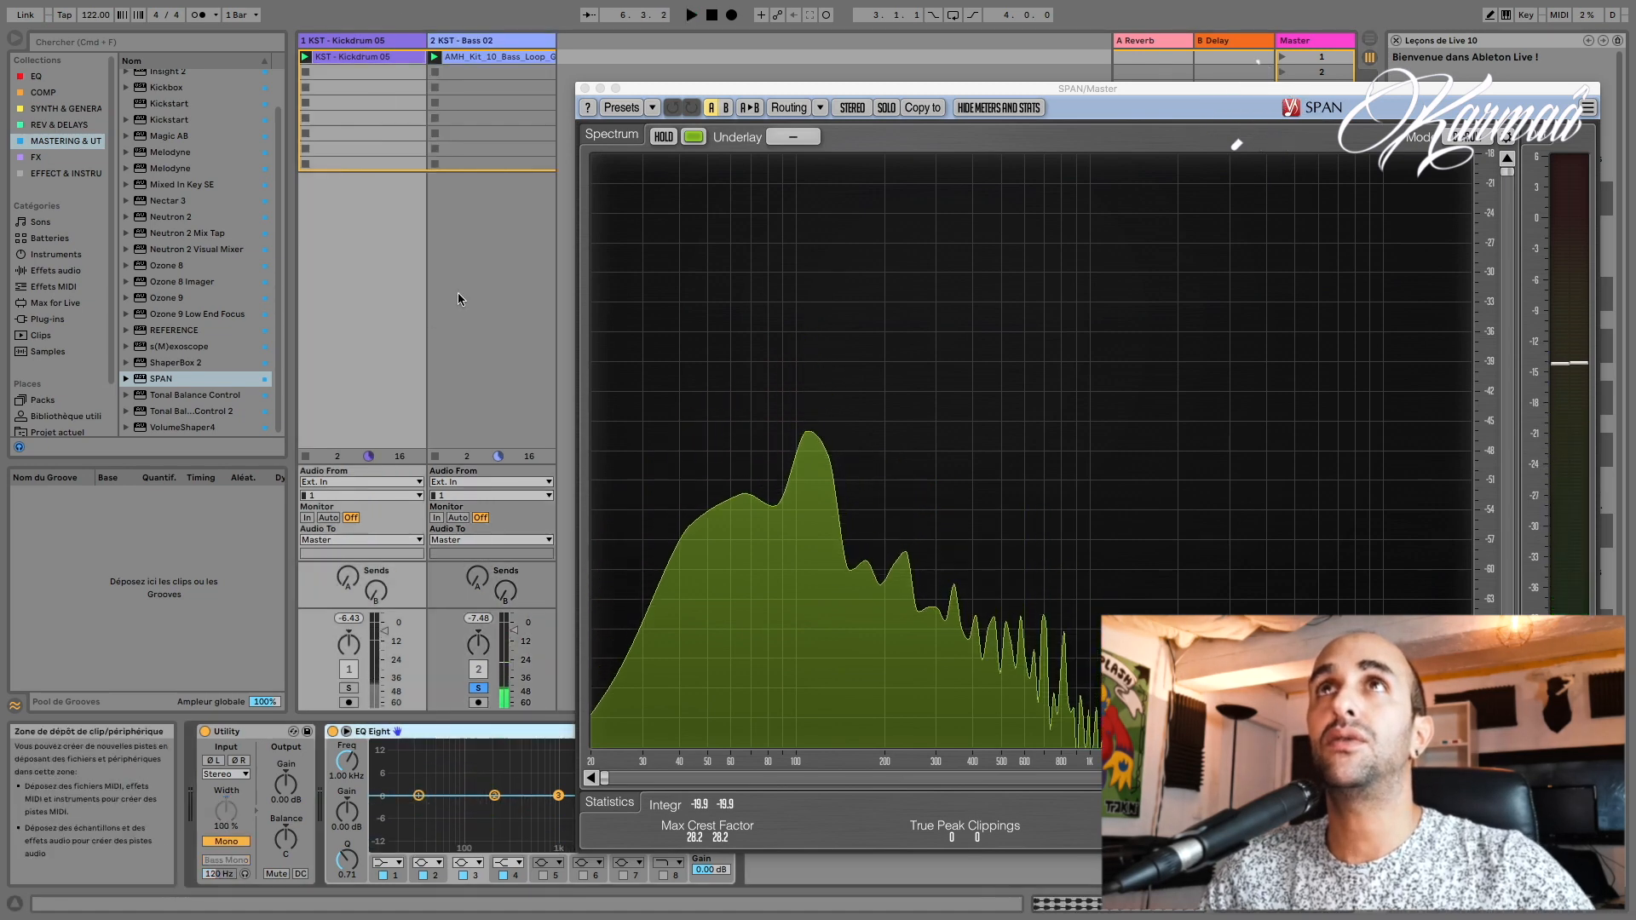
{"action": "left_click", "coordinate": [585, 88]}
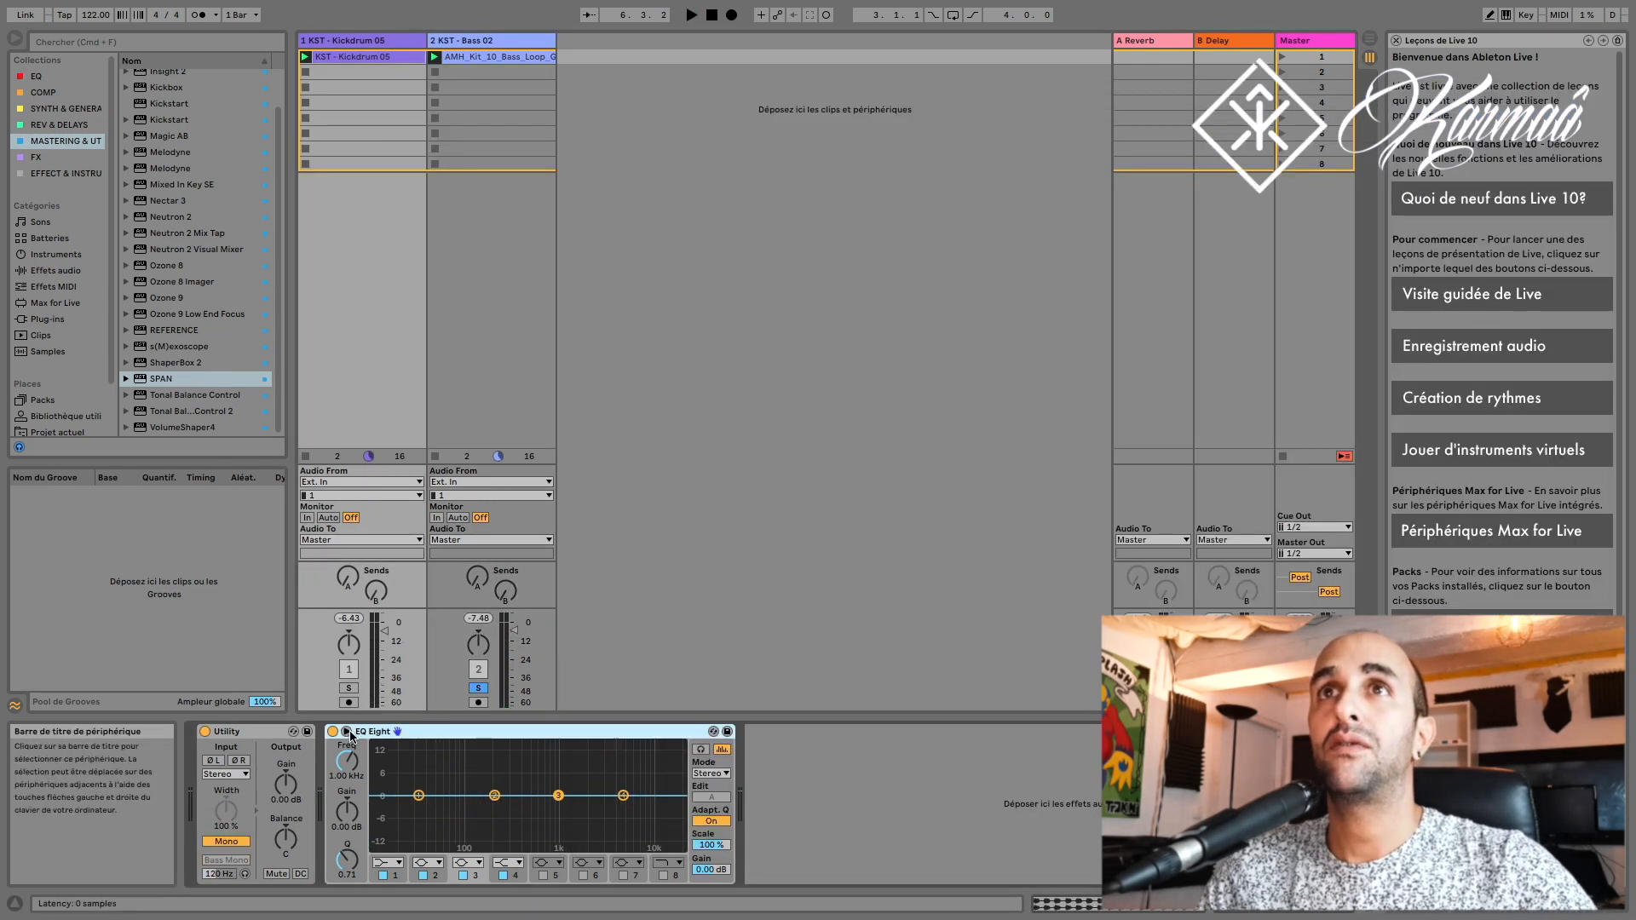
{"action": "double_click", "coordinate": [392, 733]}
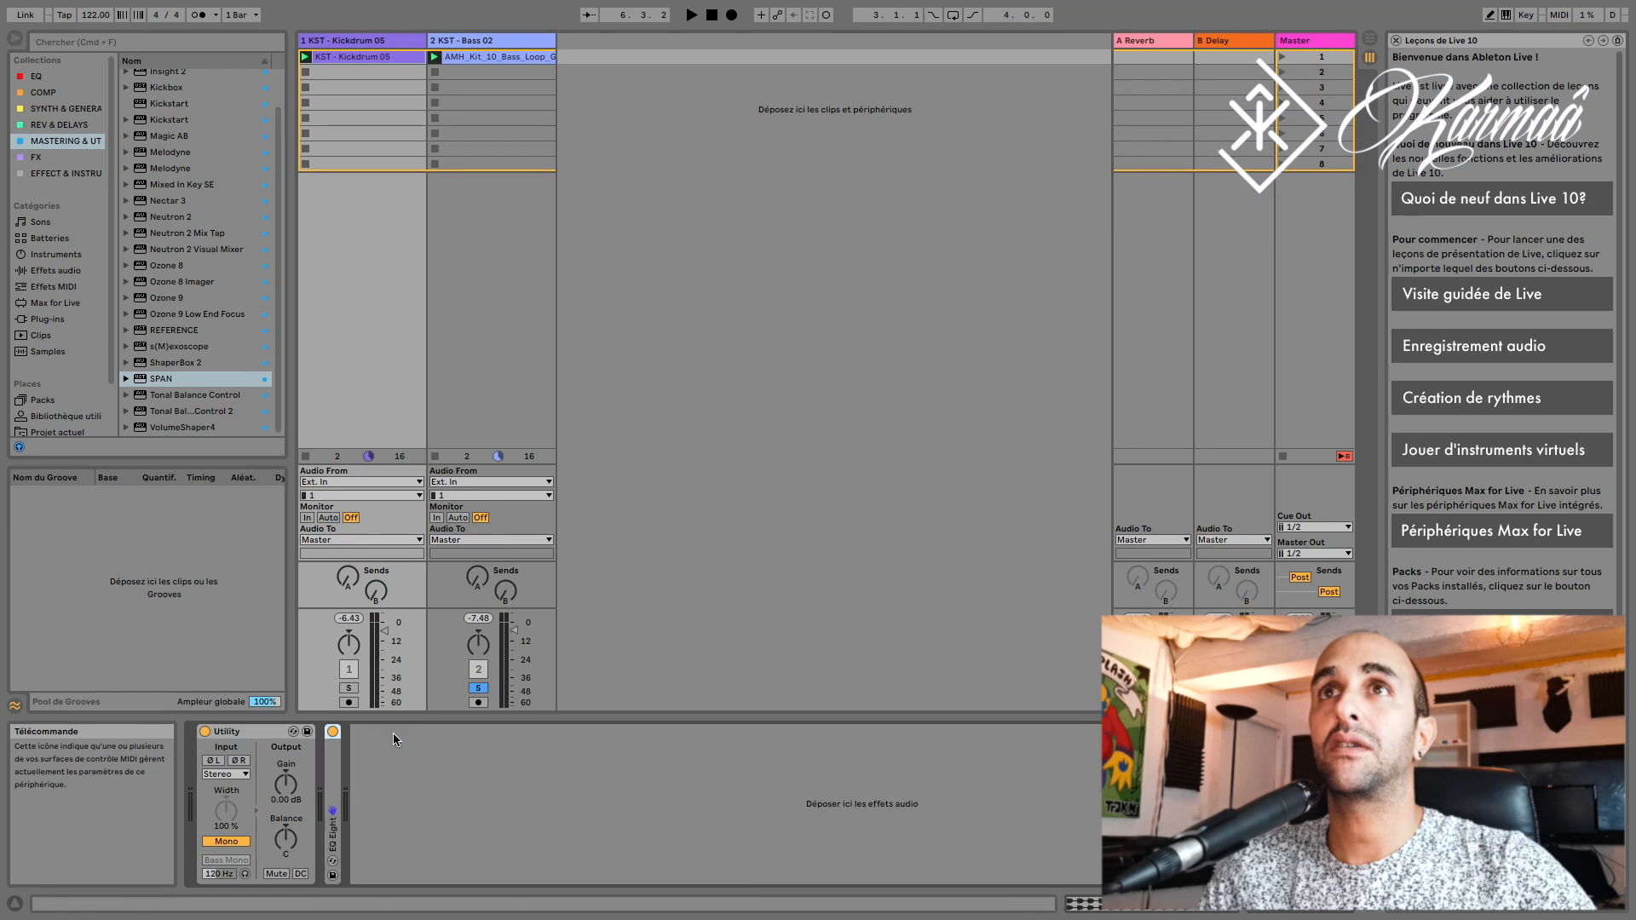
{"action": "double_click", "coordinate": [336, 763]}
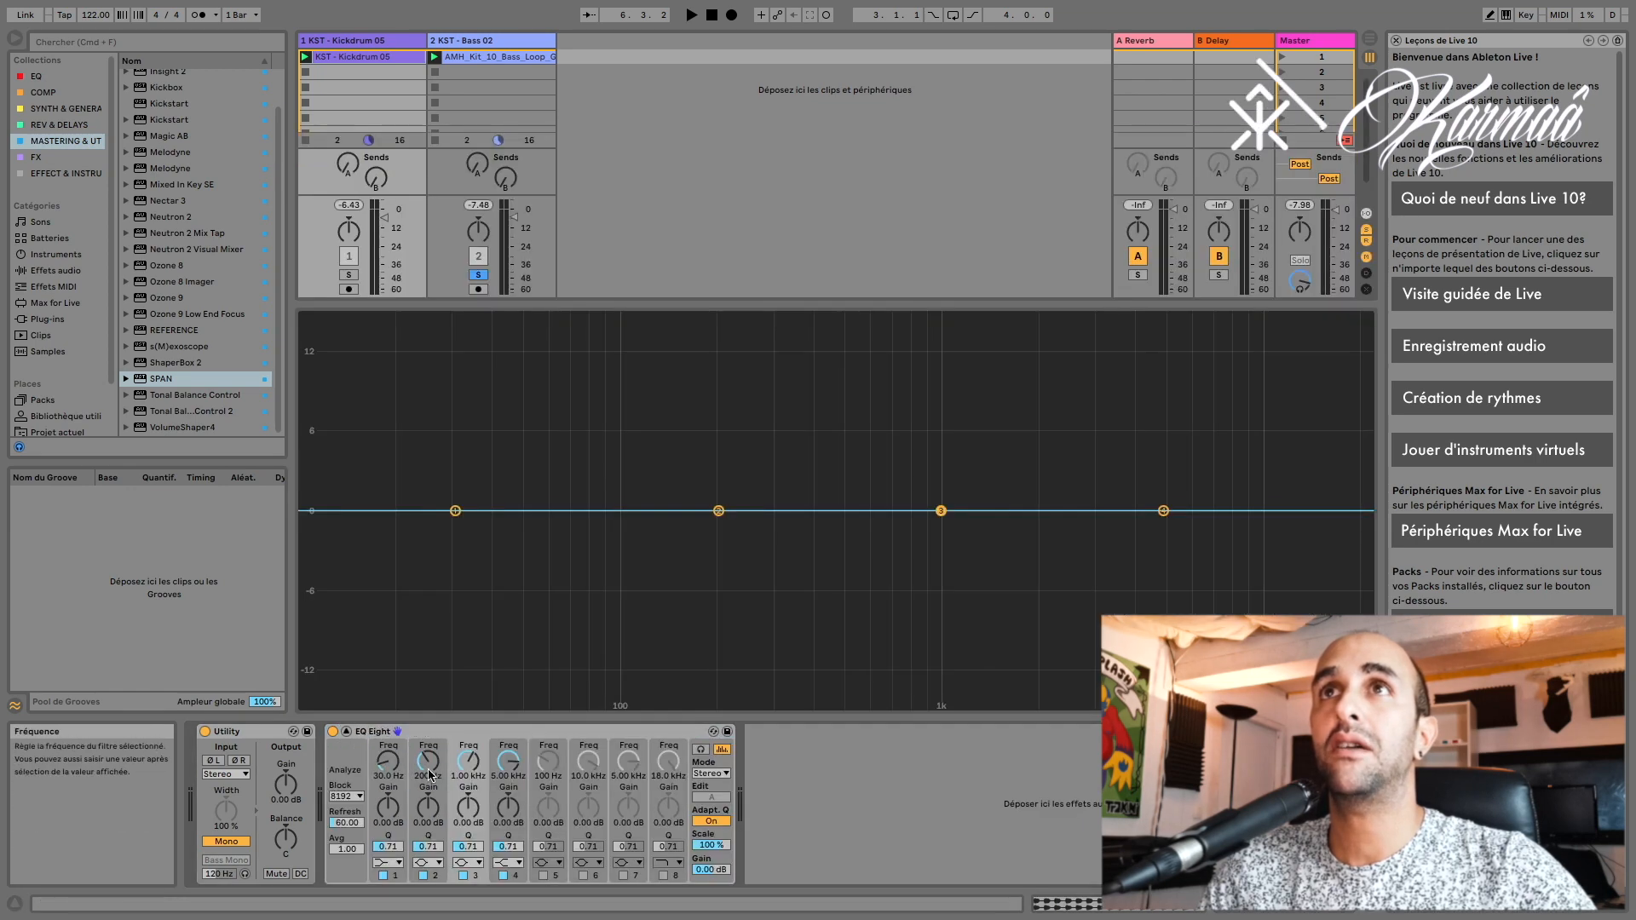
{"action": "key", "text": "space"}
{"action": "left_click", "coordinate": [350, 276]}
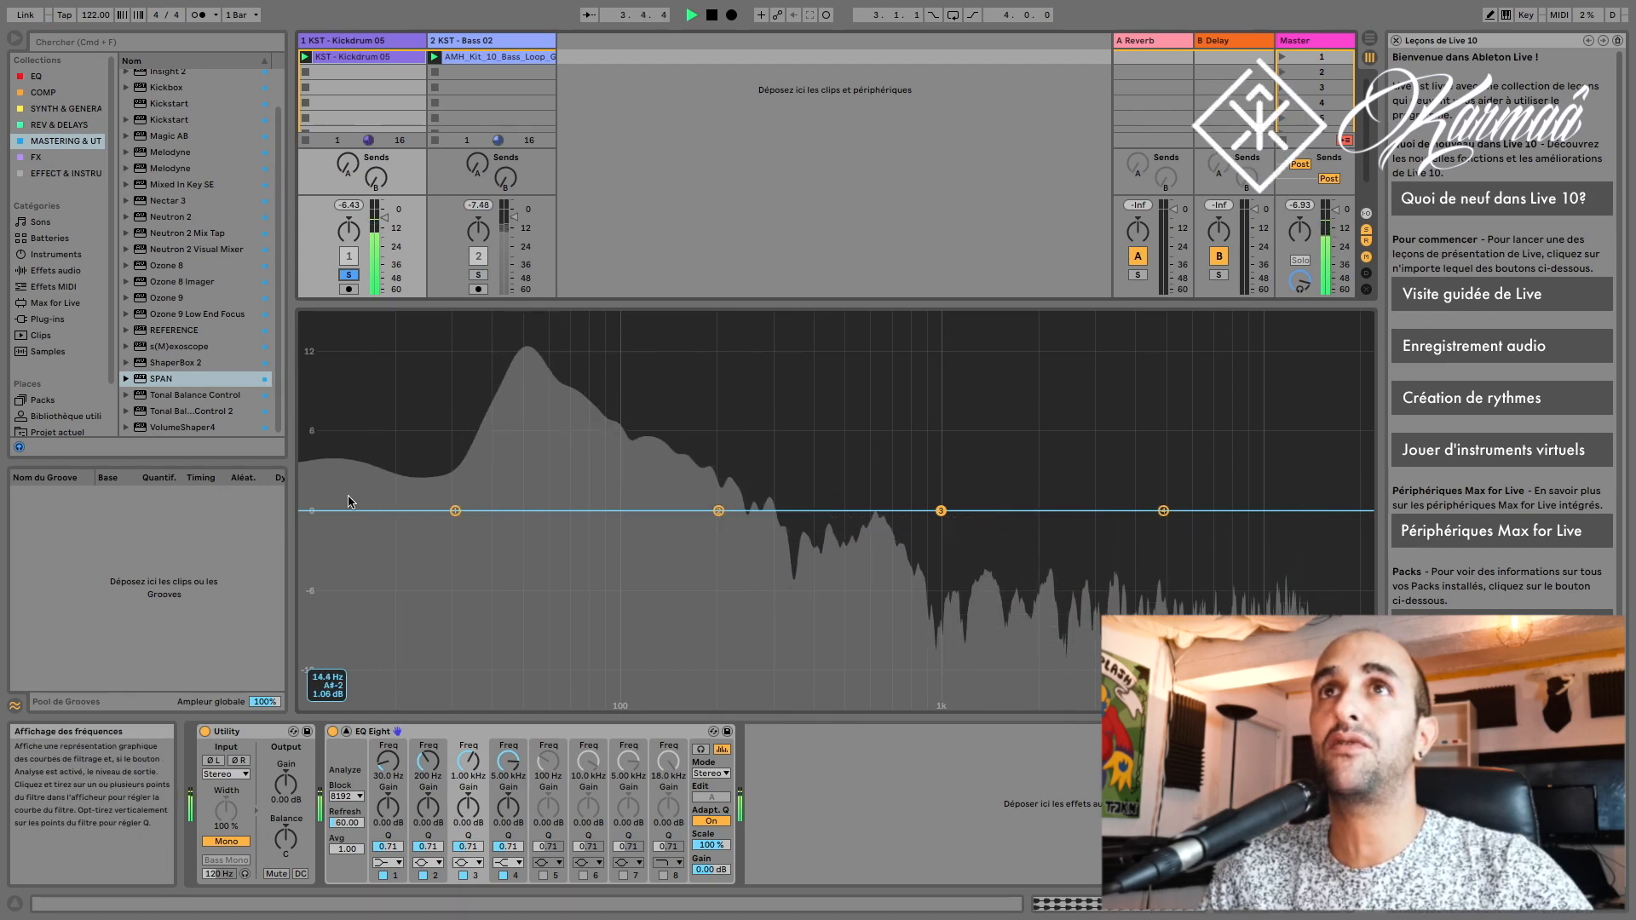
{"action": "double_click", "coordinate": [421, 608]}
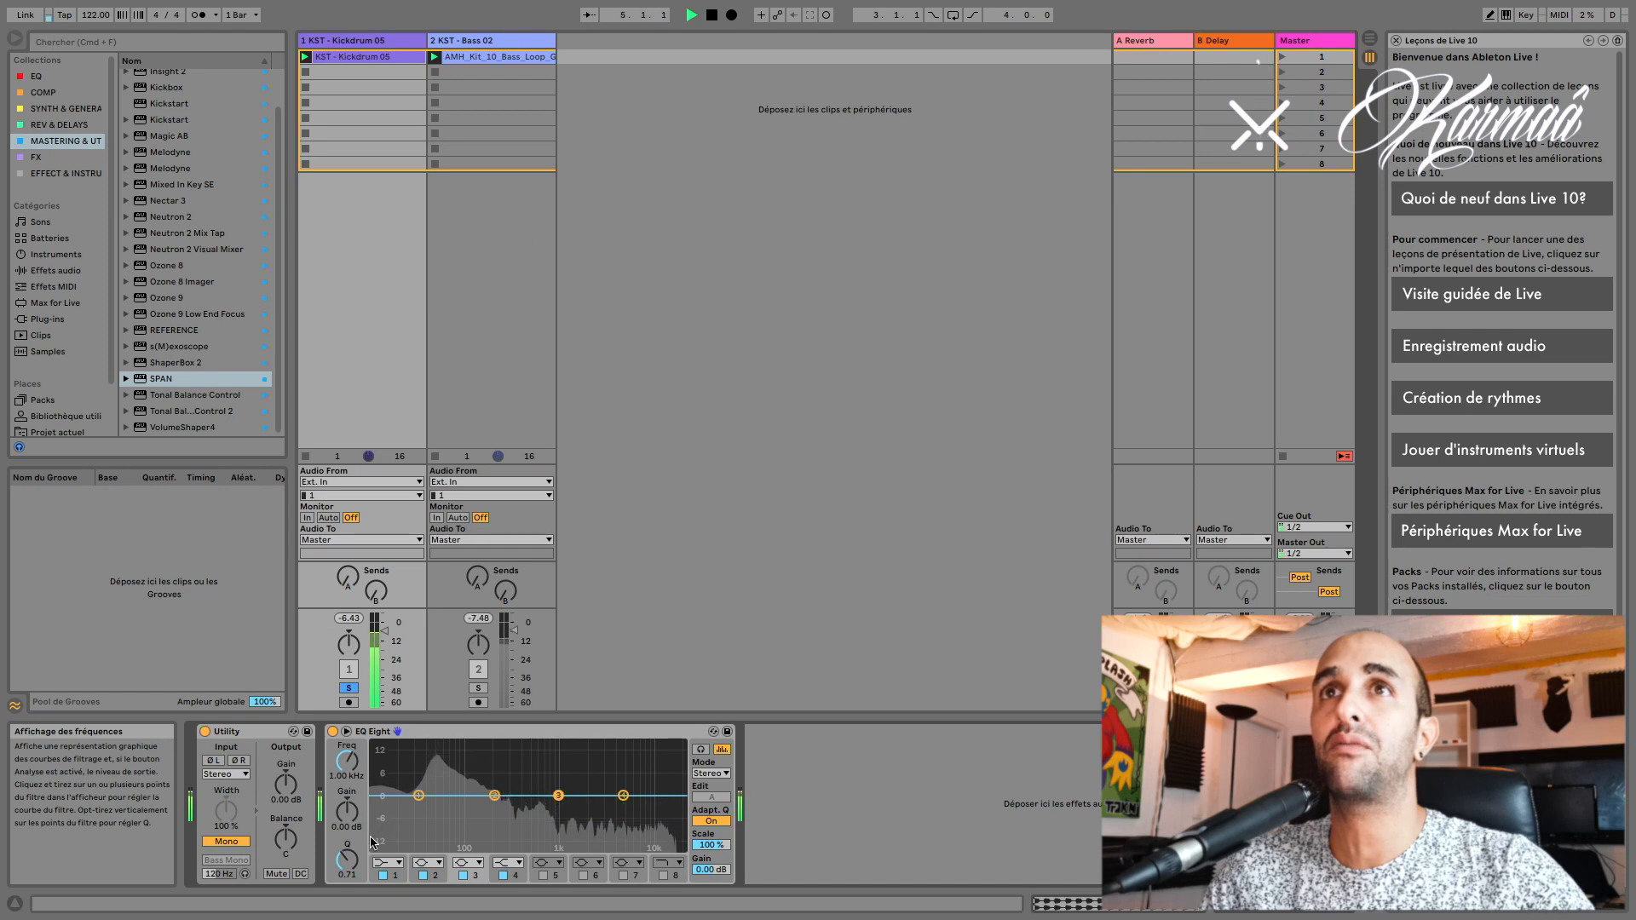
Step: Set band 1 of the kick's EQ Eight to a 12 dB/octave low cut at about 21 Hz and play the result
{"action": "key", "text": "space"}
{"action": "left_click", "coordinate": [385, 862]}
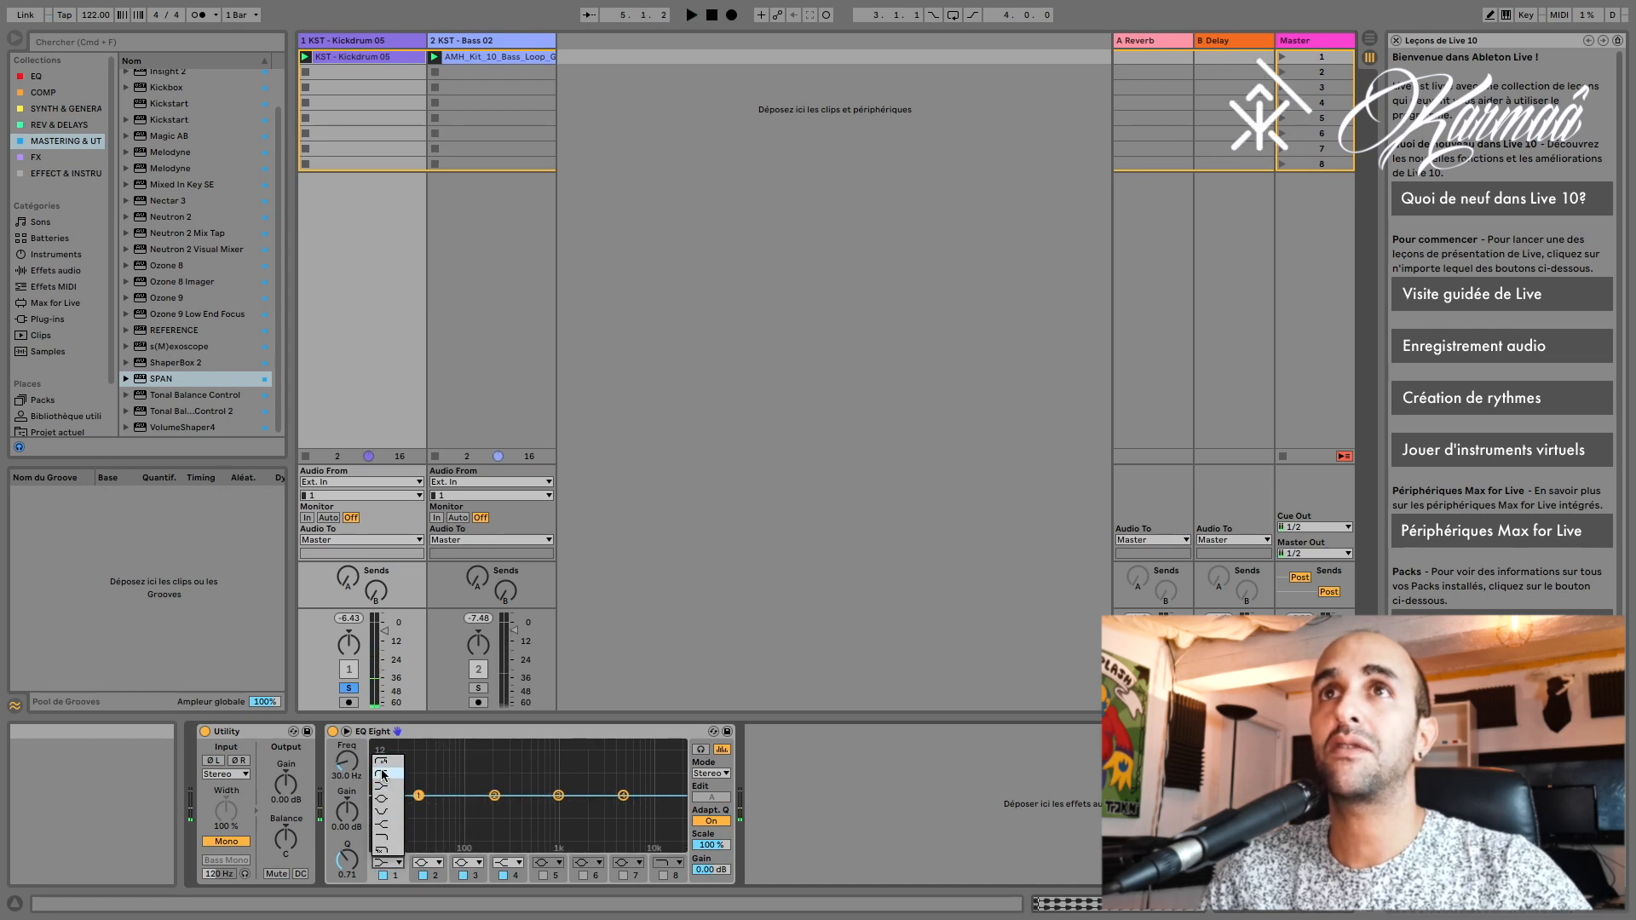
{"action": "left_click", "coordinate": [383, 774]}
{"action": "left_click_drag", "start_coordinate": [419, 809], "coordinate": [405, 802]}
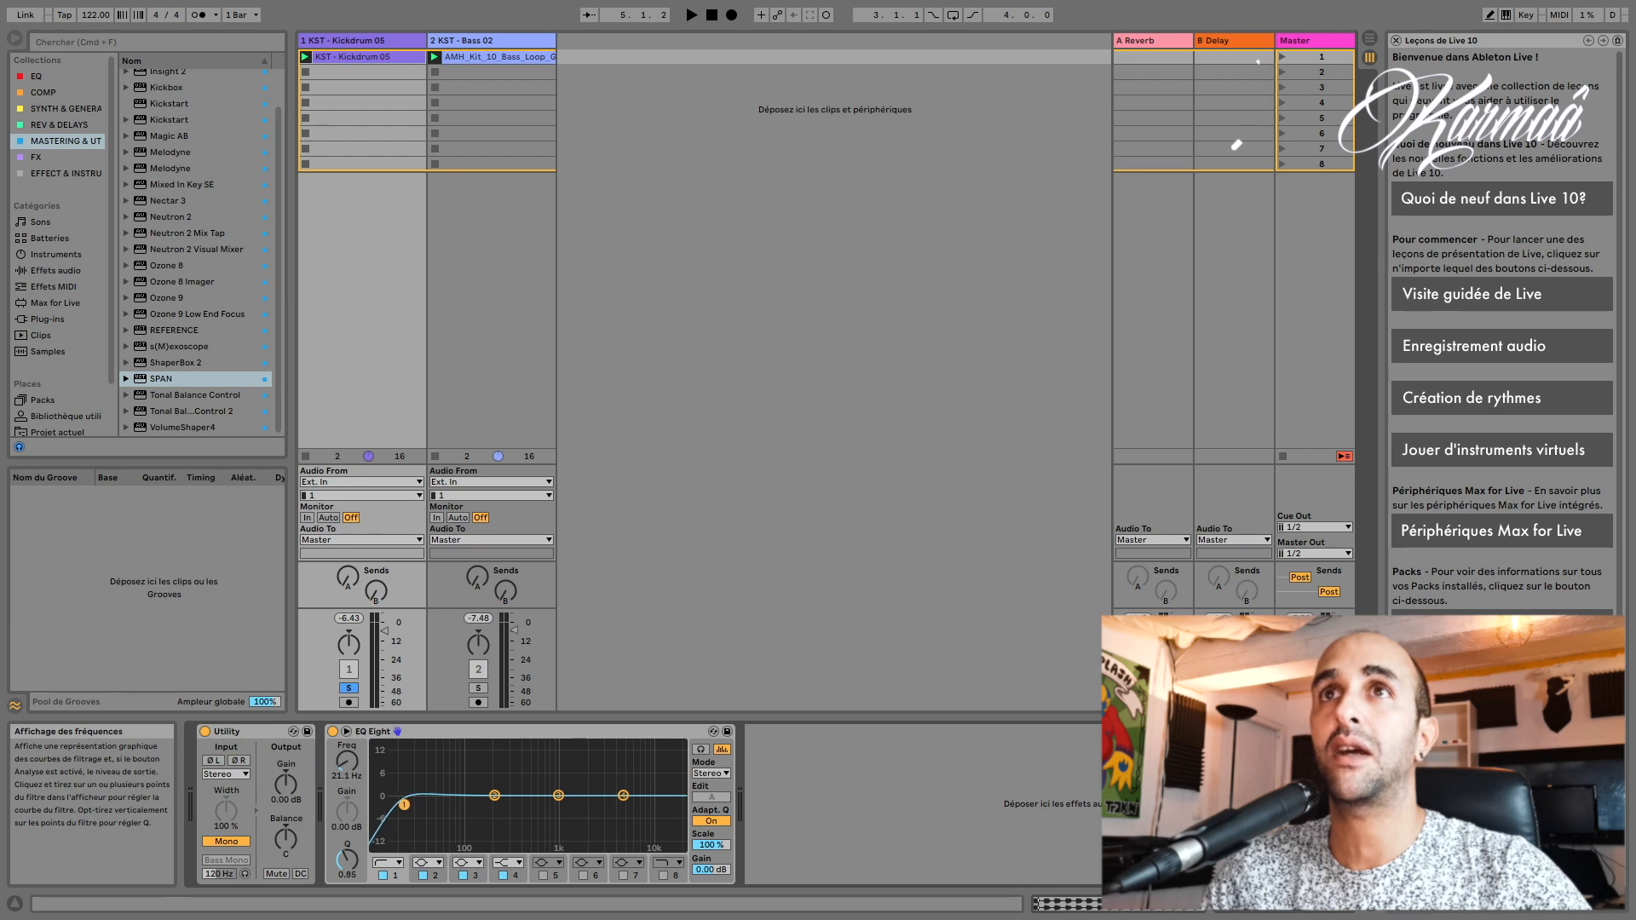
{"action": "key", "text": "space"}
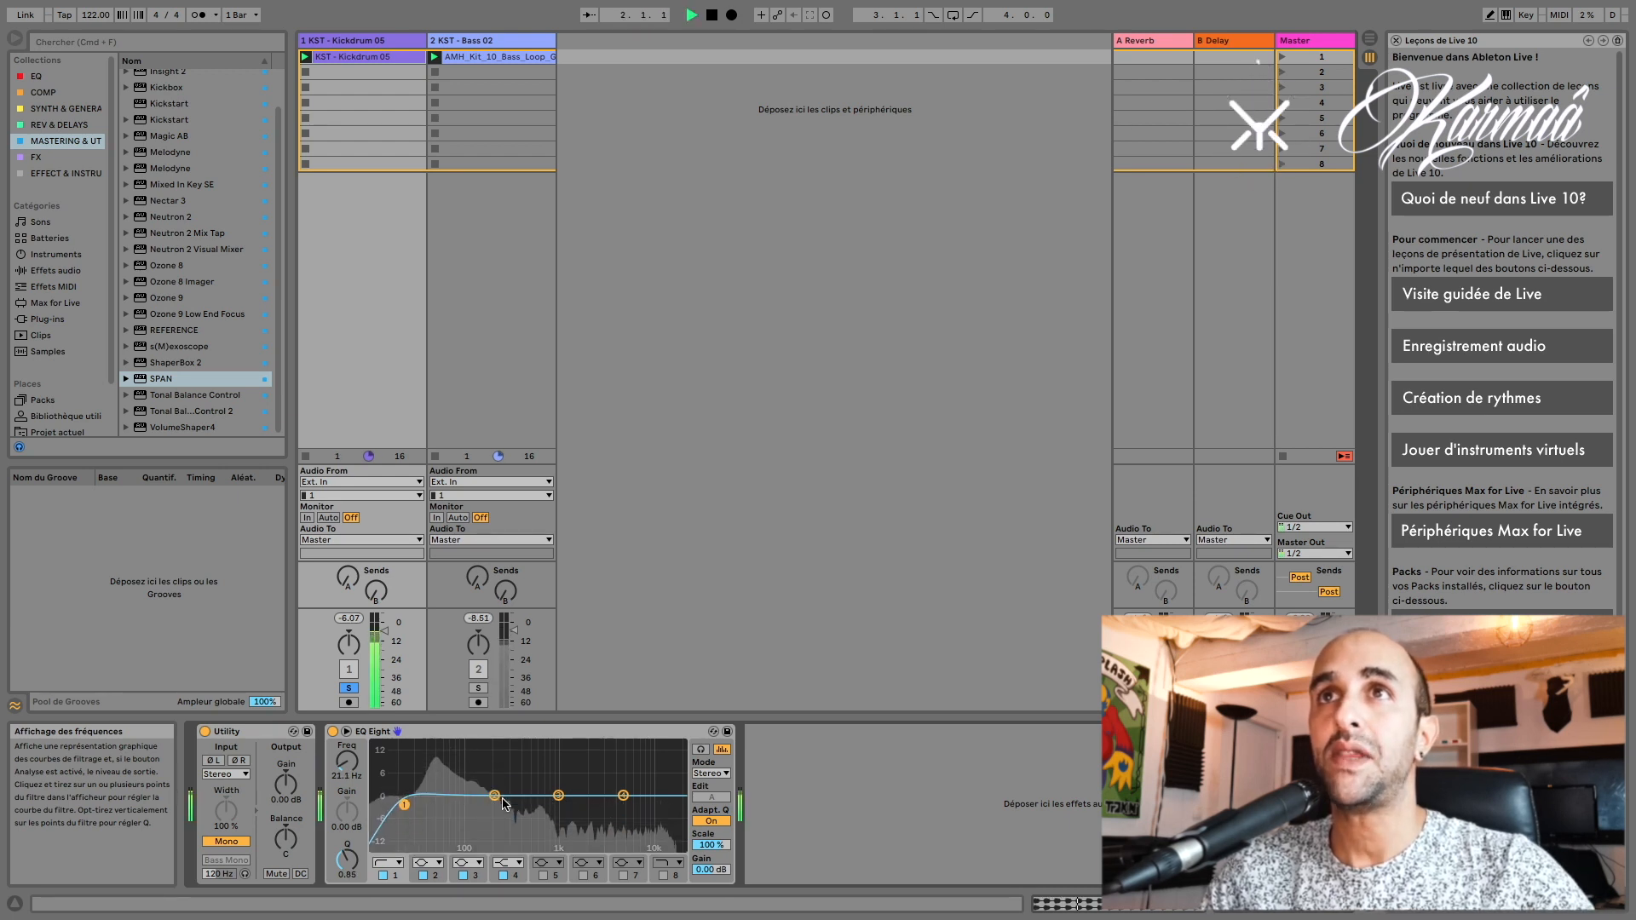
Step: On the kick's EQ Eight, lower high-shelf band 4 by about 3.1 dB at 2.84 kHz and enable a steep high cut on band 8 at 13.2 kHz
{"action": "key", "text": "space"}
{"action": "left_click_drag", "start_coordinate": [624, 804], "coordinate": [600, 806]}
{"action": "key", "text": "space"}
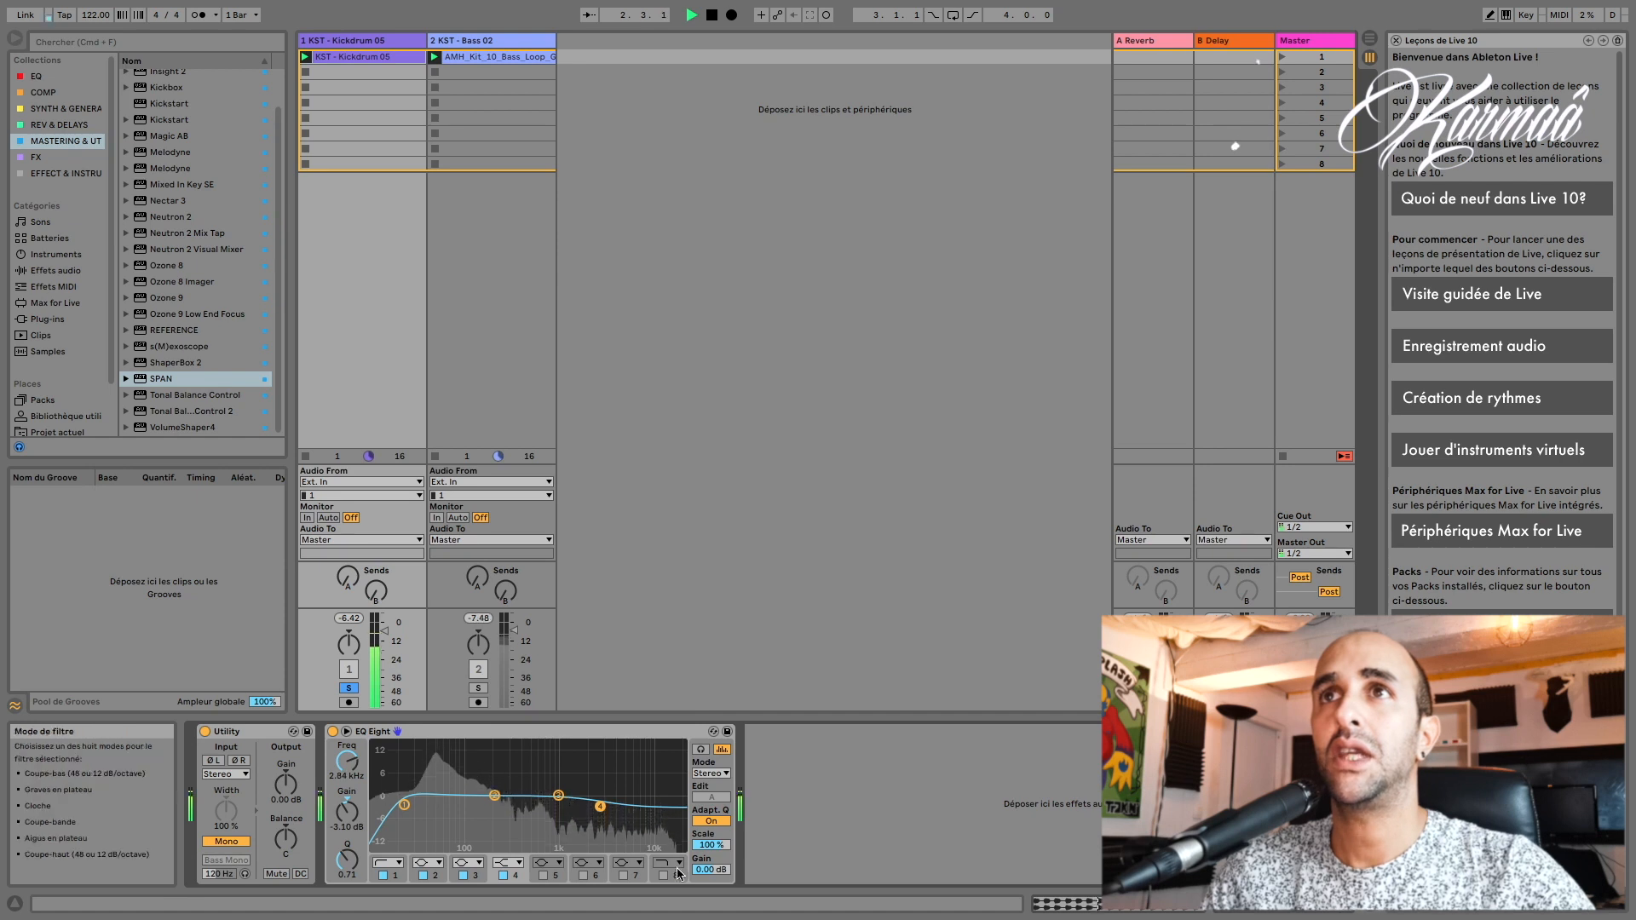
{"action": "left_click", "coordinate": [668, 862]}
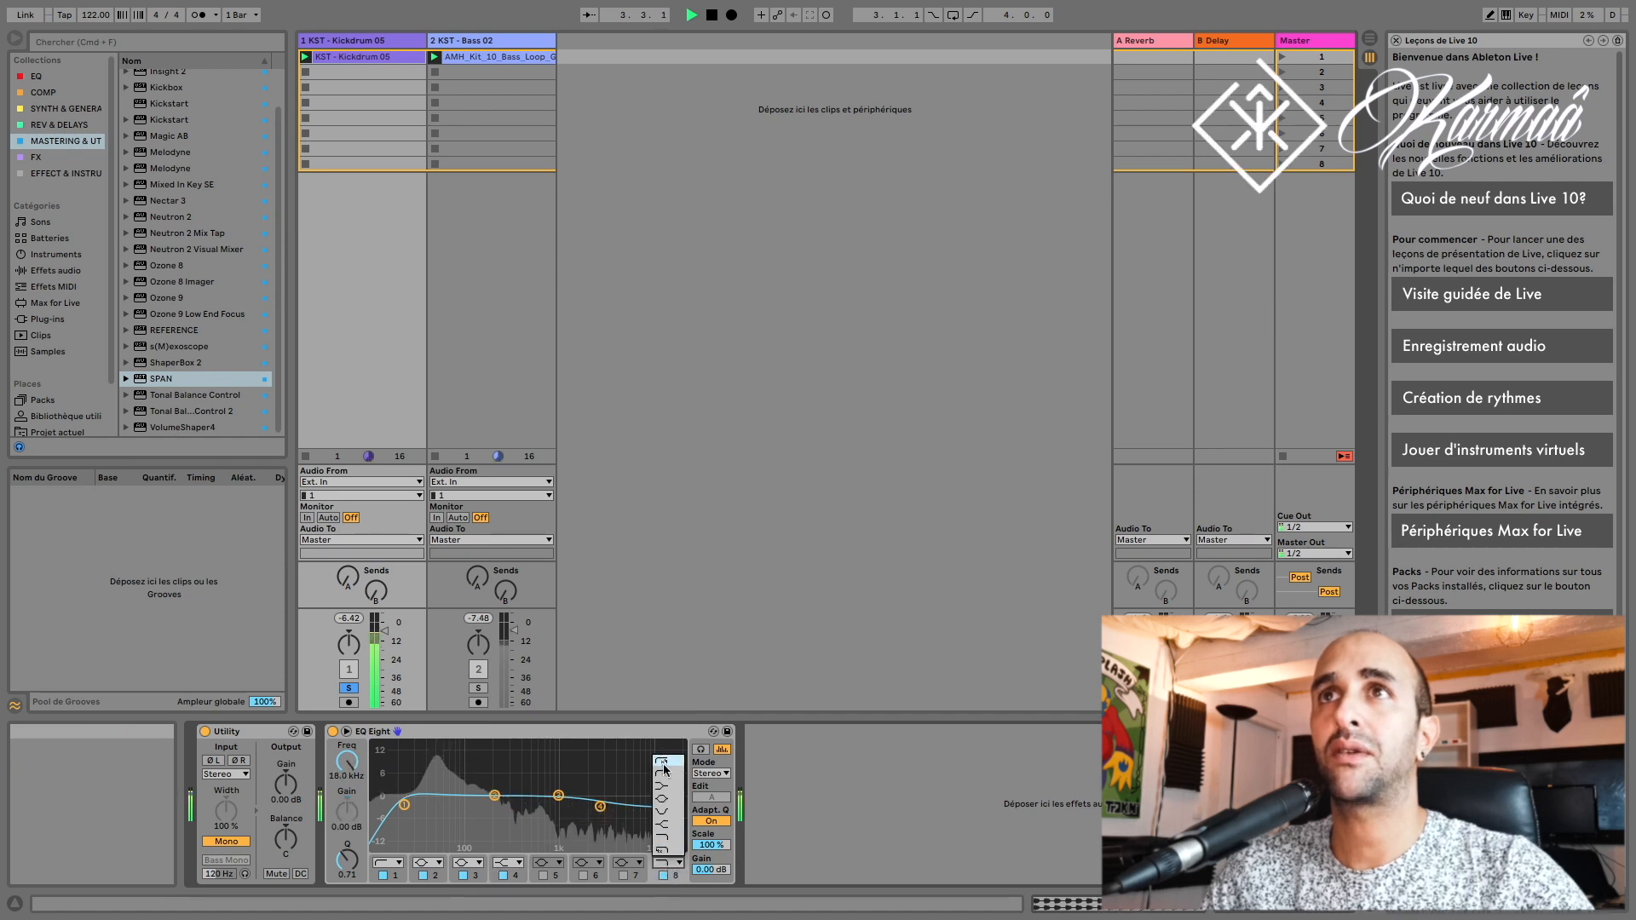
{"action": "left_click", "coordinate": [668, 852]}
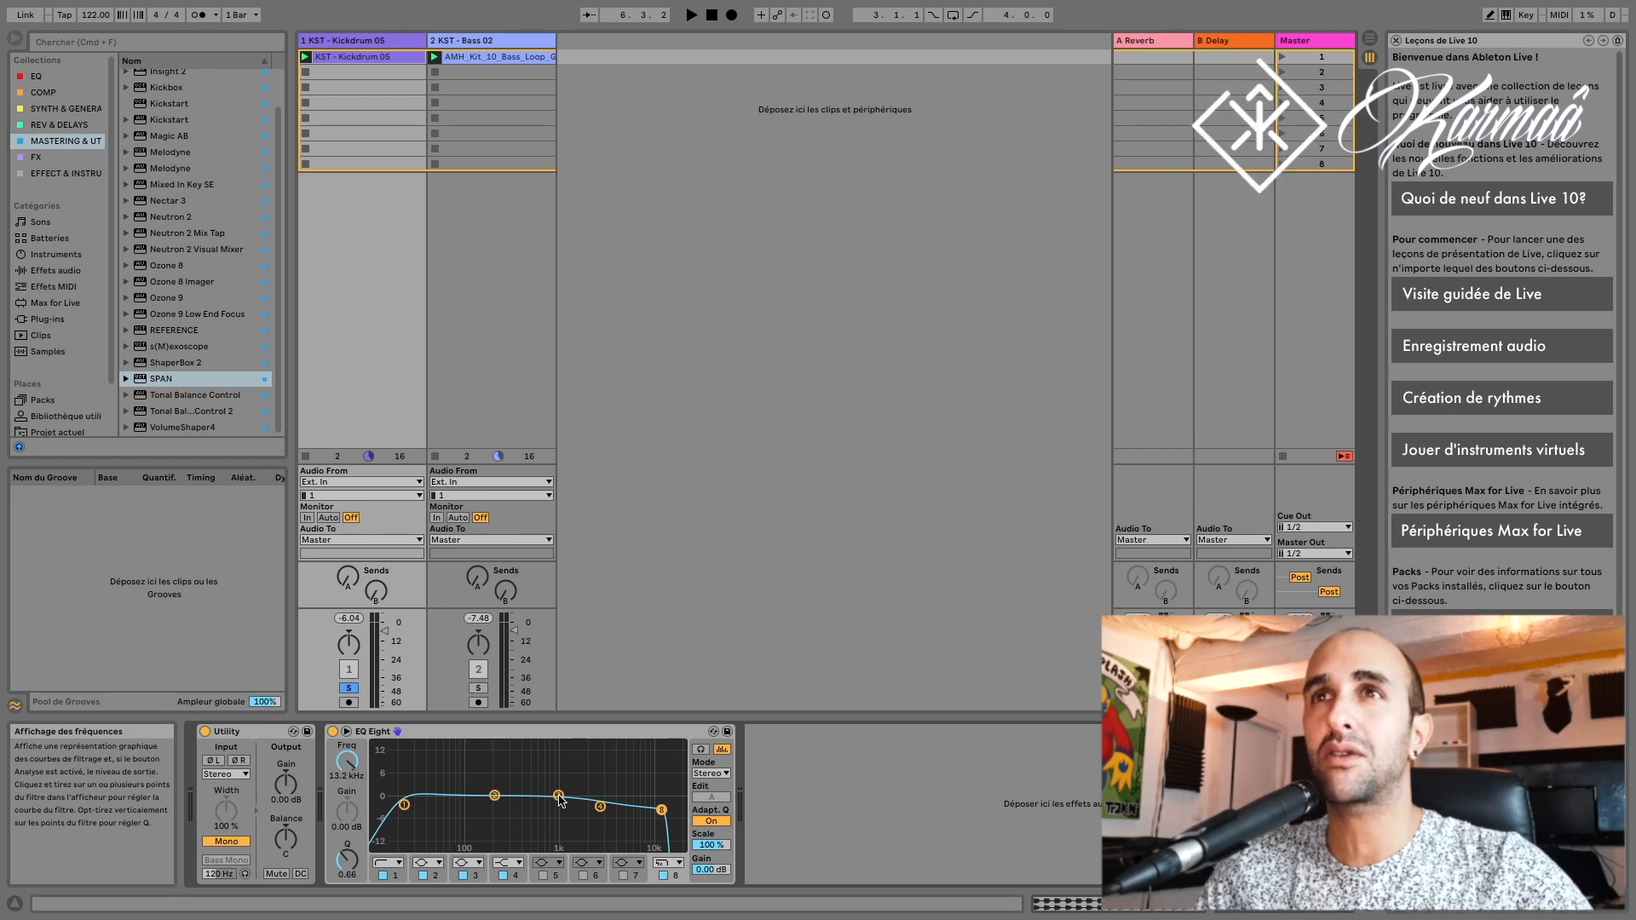
Step: Sweep a boosted band 3 of the kick's EQ Eight during playback, and set it to about -2.6 dB at 639 Hz
{"action": "left_click_drag", "start_coordinate": [558, 796], "coordinate": [534, 761]}
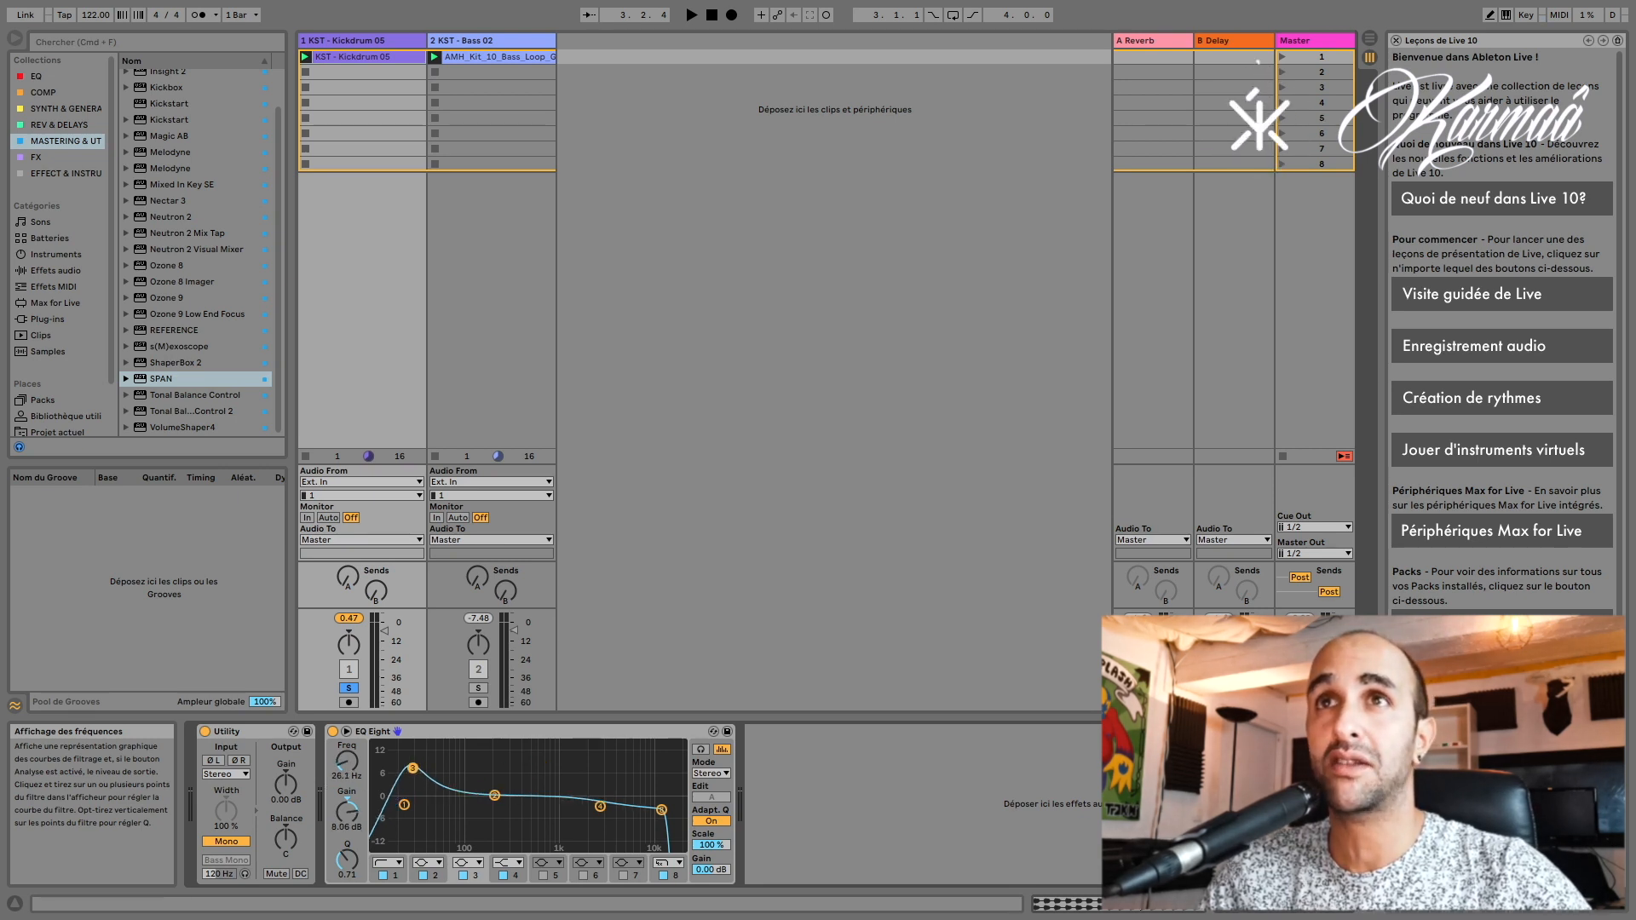
{"action": "key", "text": "space"}
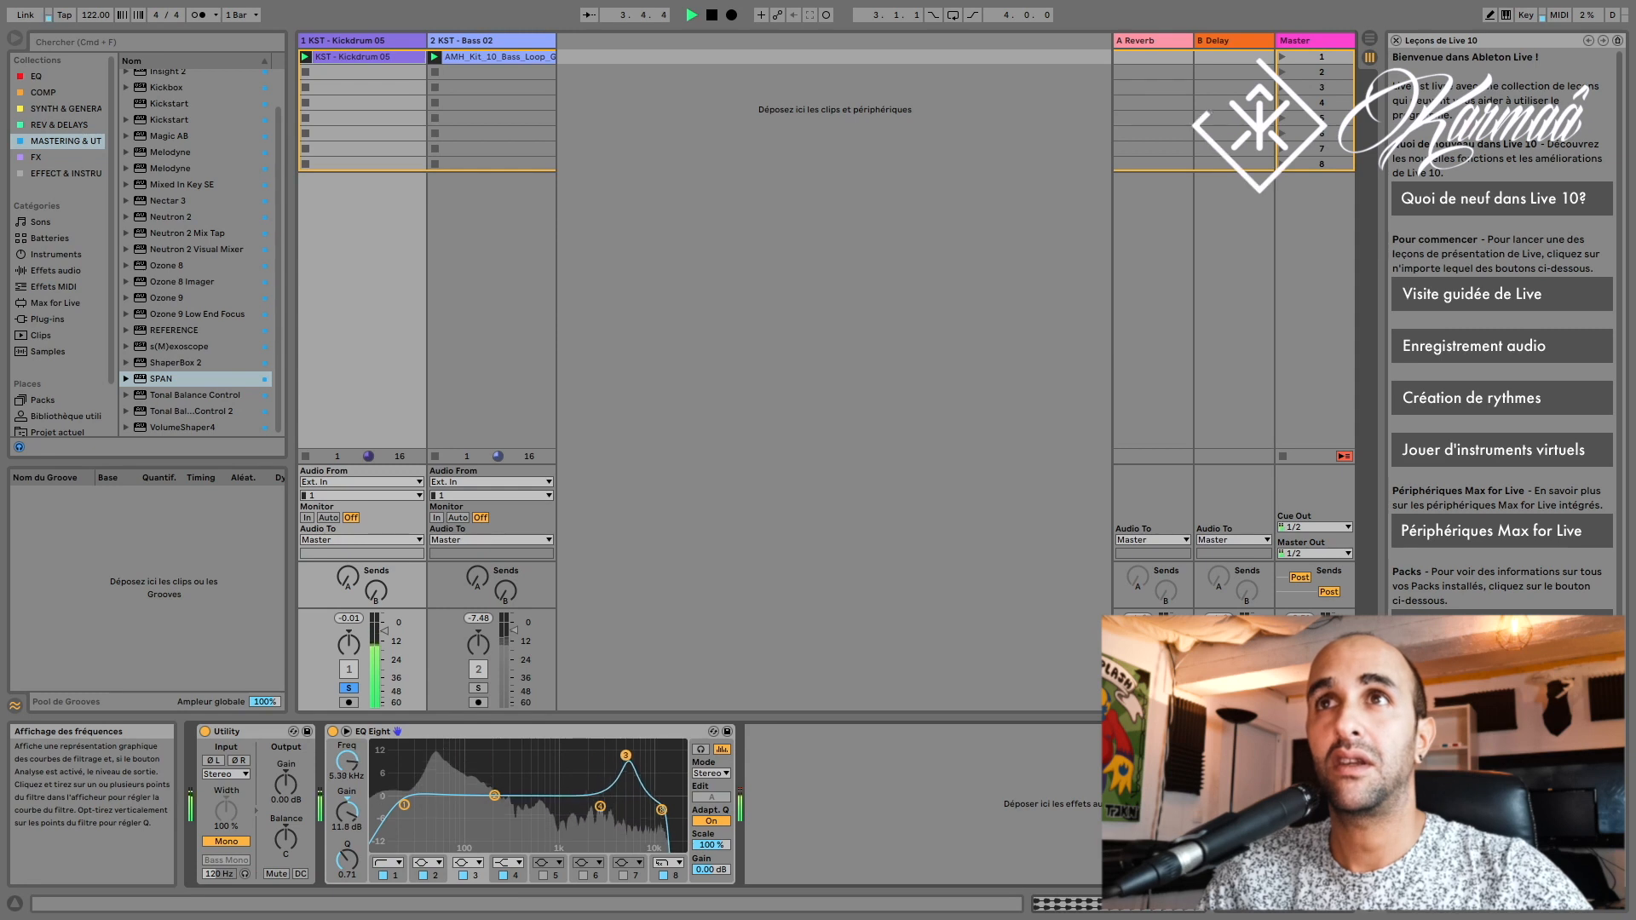
{"action": "left_click_drag", "start_coordinate": [579, 758], "coordinate": [559, 760]}
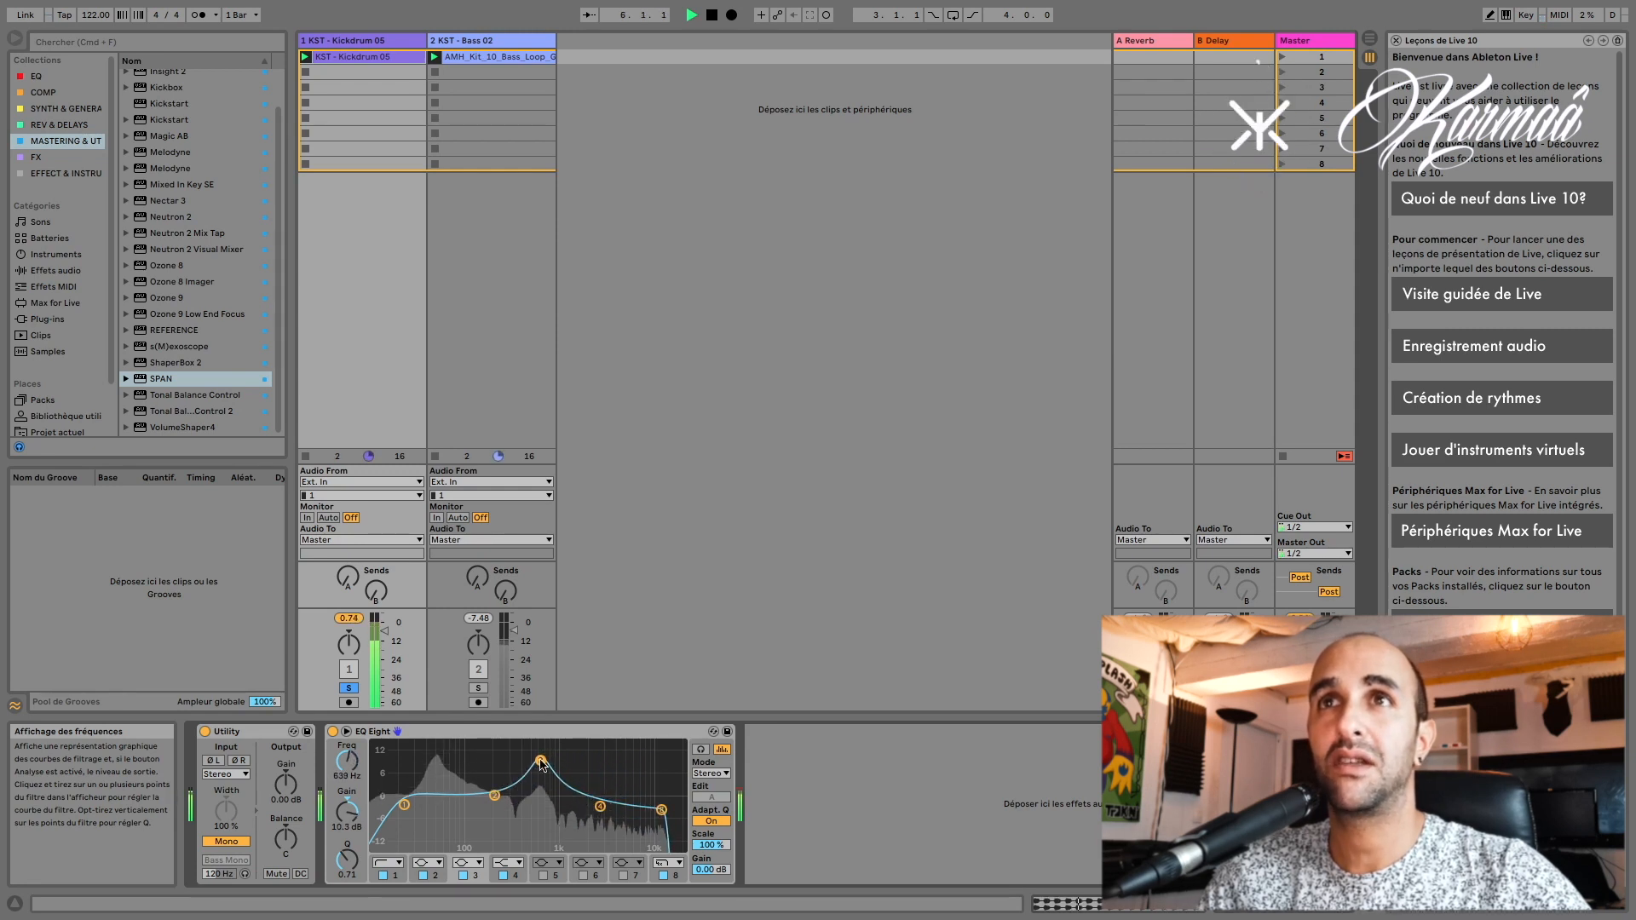
{"action": "left_click_drag", "start_coordinate": [349, 809], "coordinate": [349, 831]}
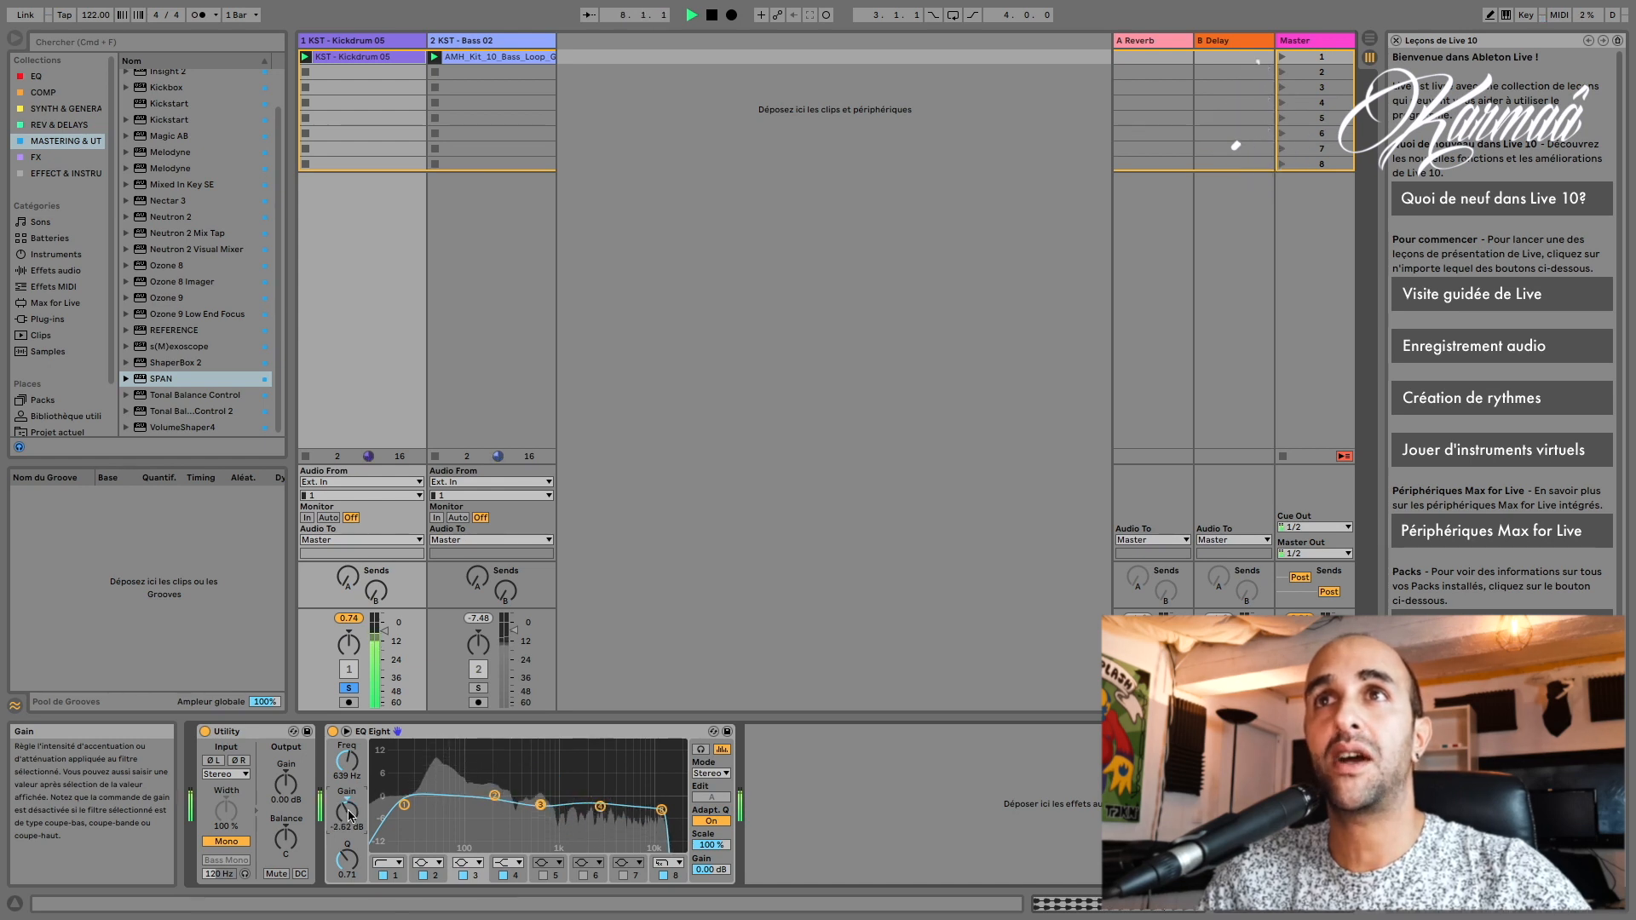
Step: On the kick's EQ Eight, cut band 2 at 215 Hz with a Q of about 2.5 and add band 5 at 37.5 Hz, -1.12 dB
{"action": "left_click", "coordinate": [495, 796]}
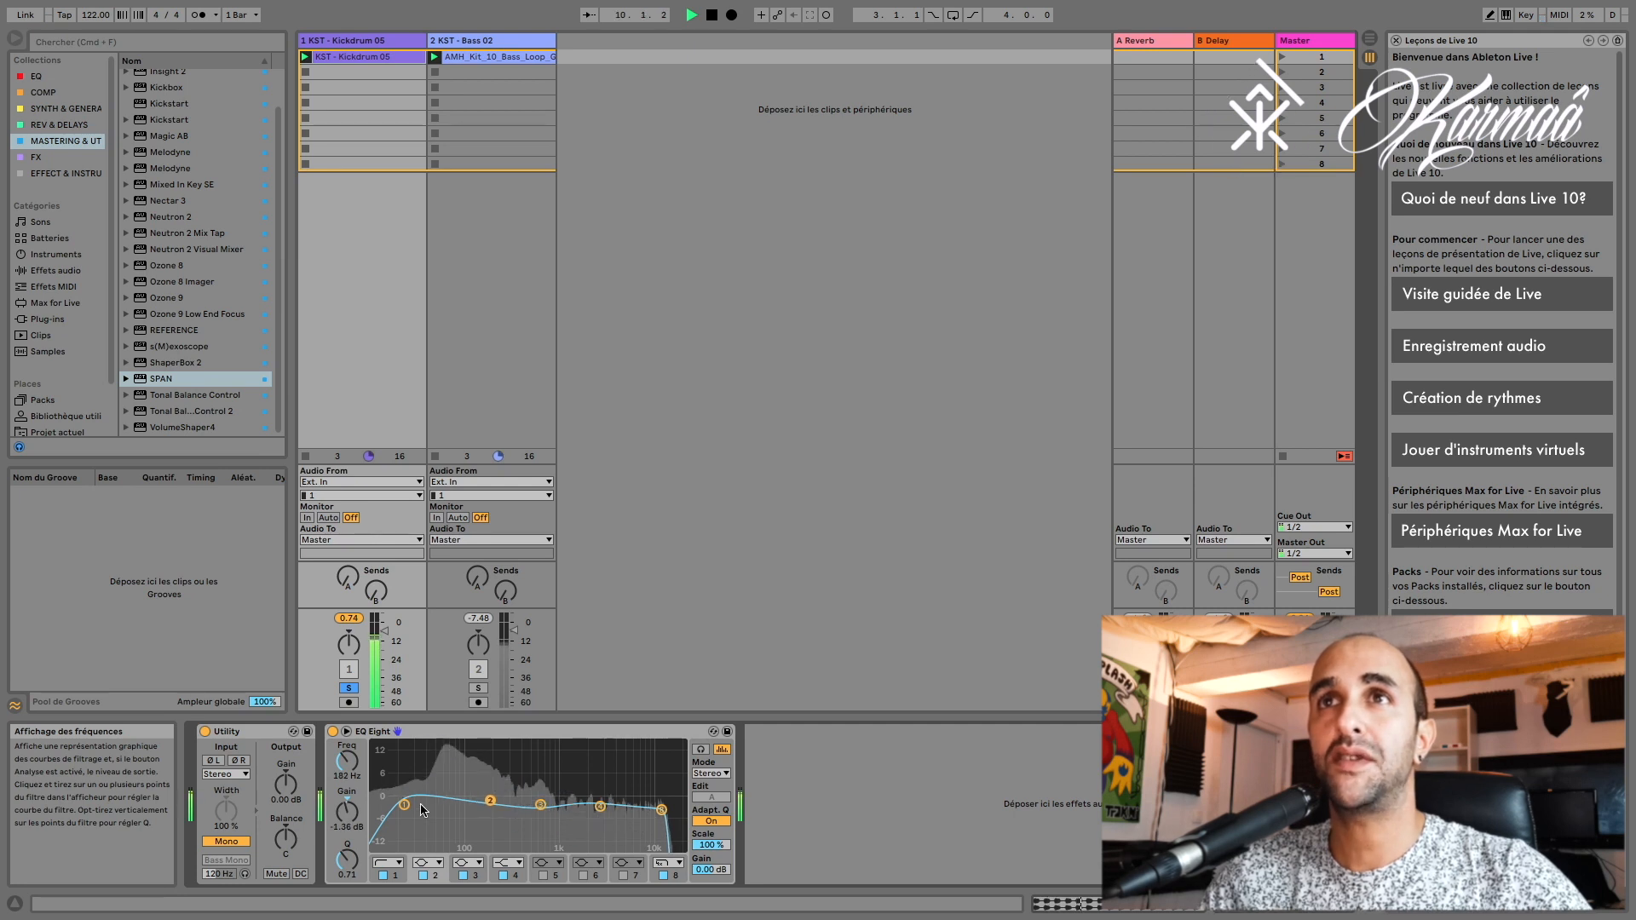
{"action": "double_click", "coordinate": [460, 796]}
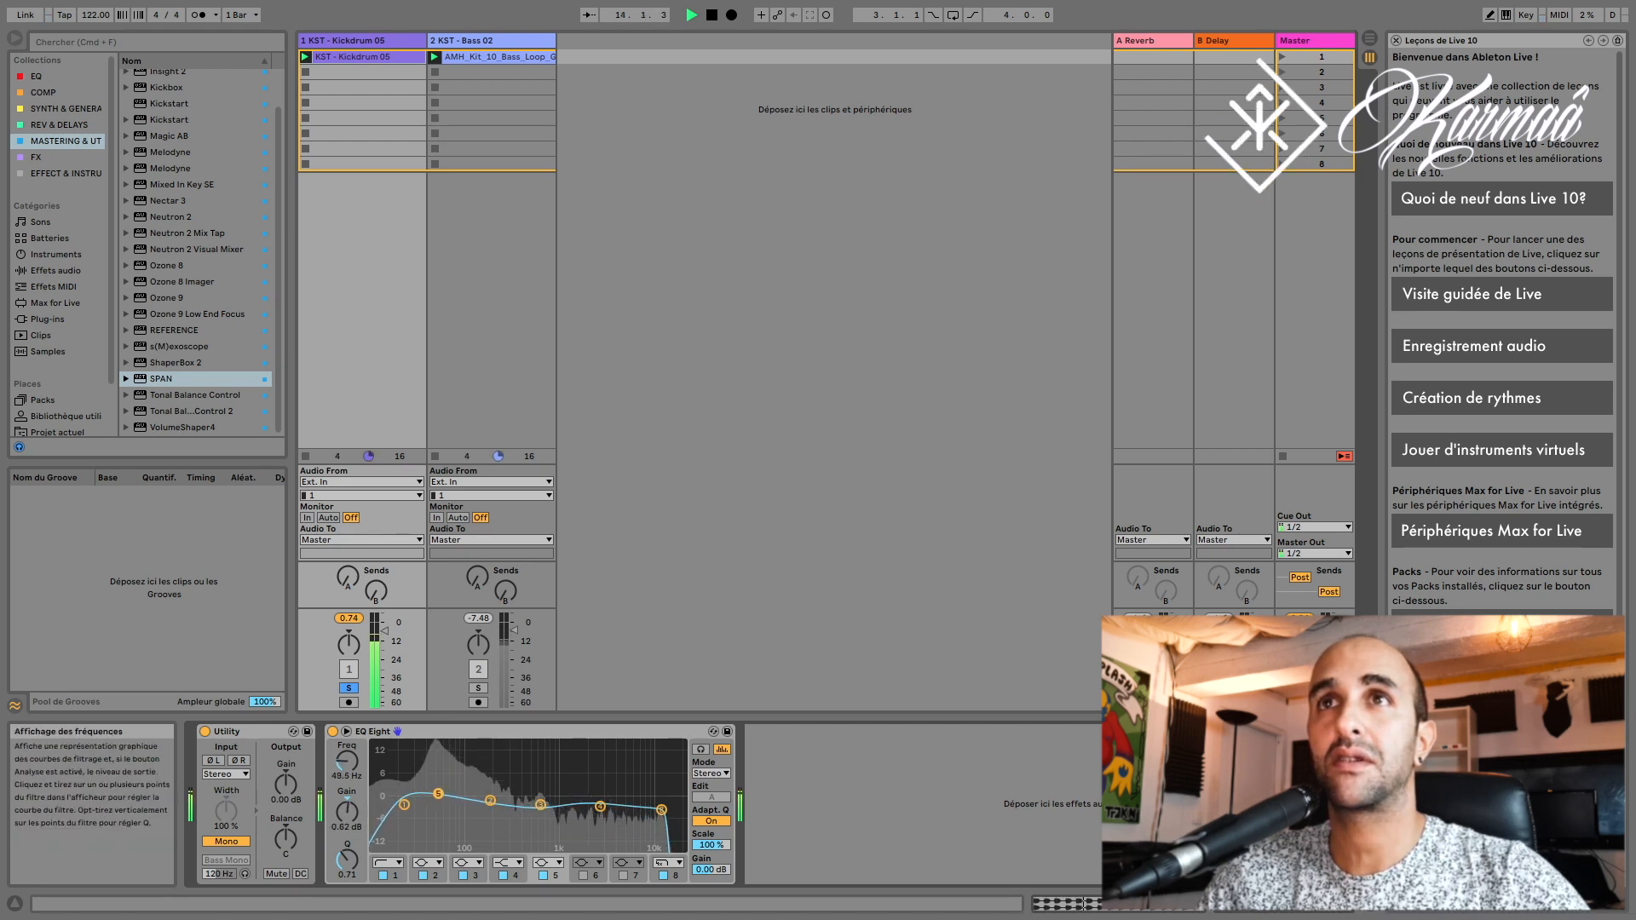
{"action": "left_click_drag", "start_coordinate": [347, 859], "coordinate": [347, 843]}
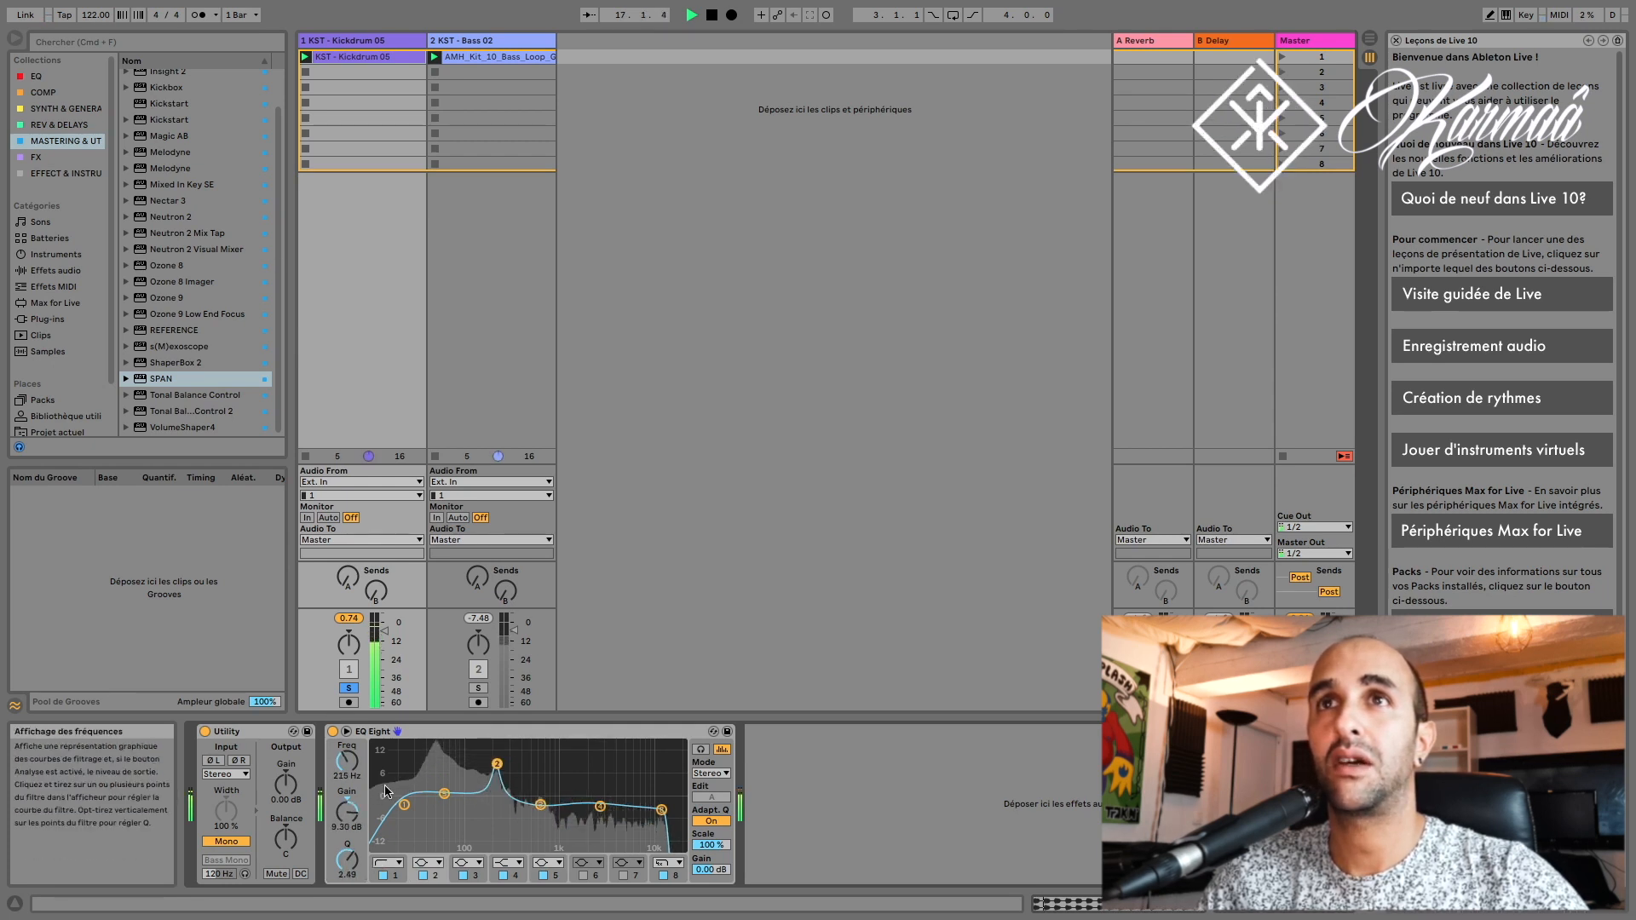
{"action": "left_click_drag", "start_coordinate": [347, 811], "coordinate": [347, 804]}
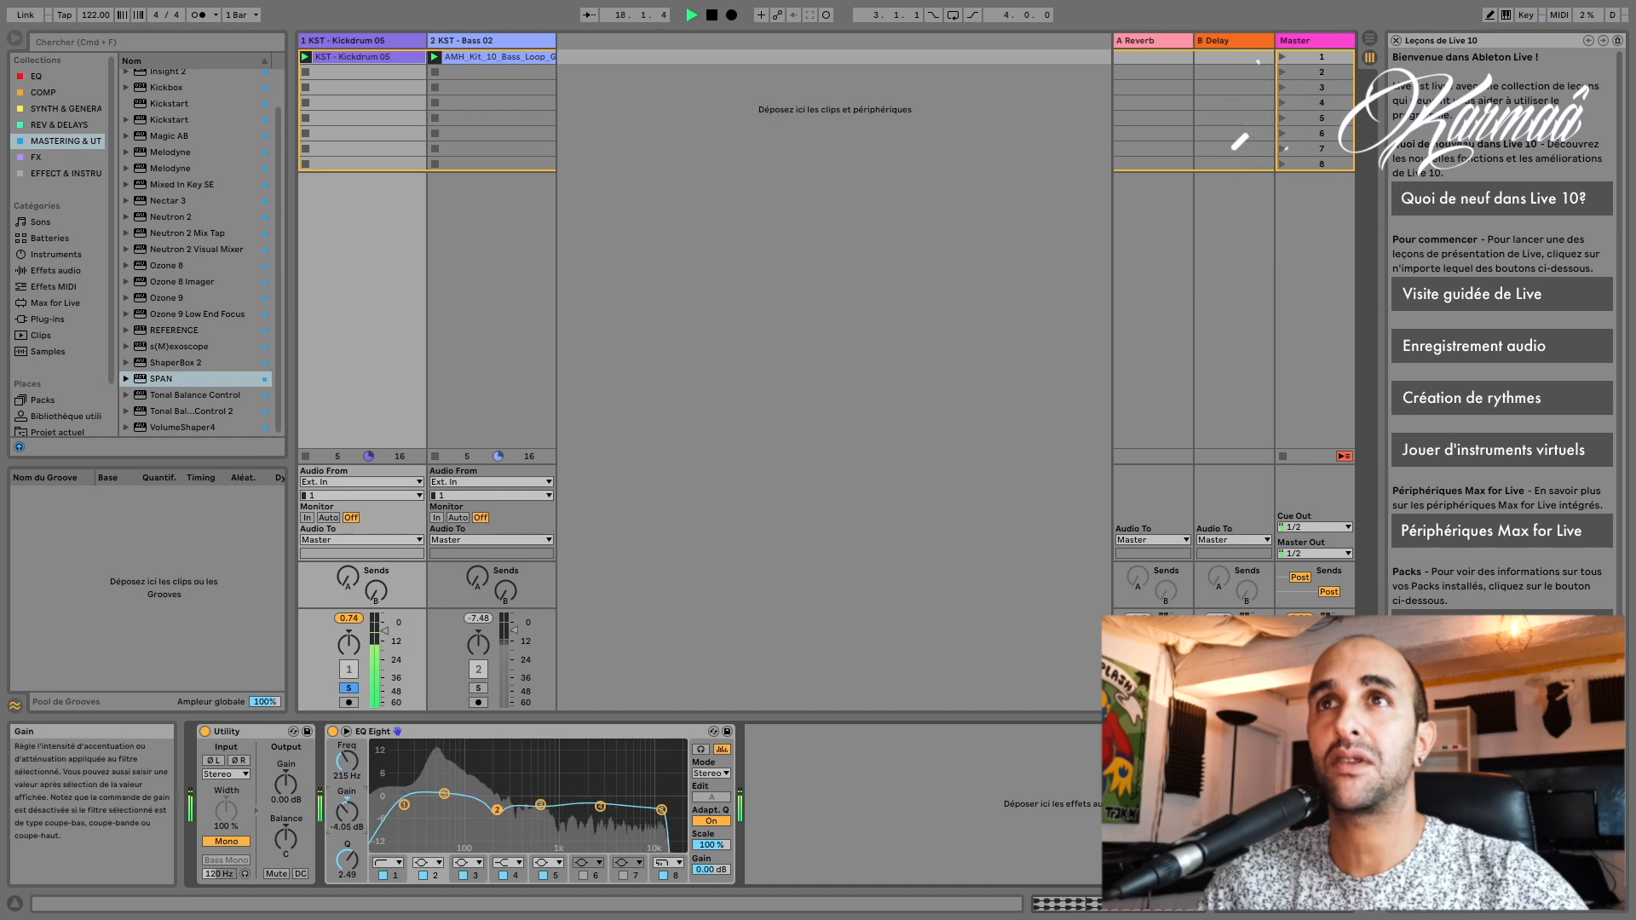
{"action": "left_click_drag", "start_coordinate": [444, 794], "coordinate": [438, 795]}
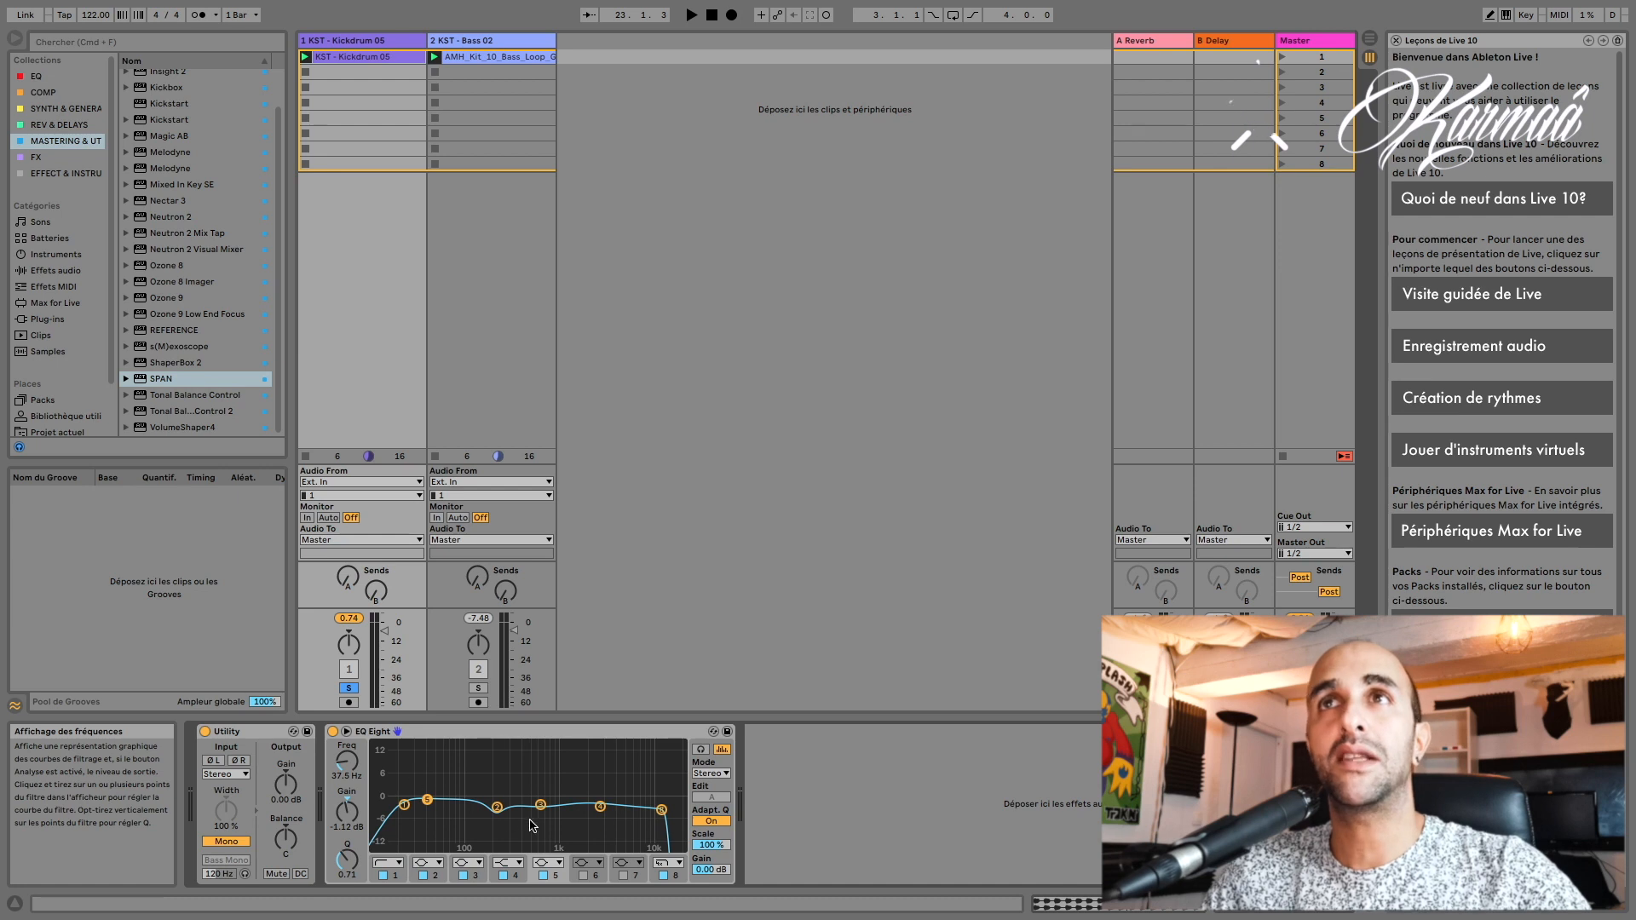
Step: Solo the bass and examine its frequency spectrum in the master track's SPAN during playback
{"action": "left_click", "coordinate": [478, 687]}
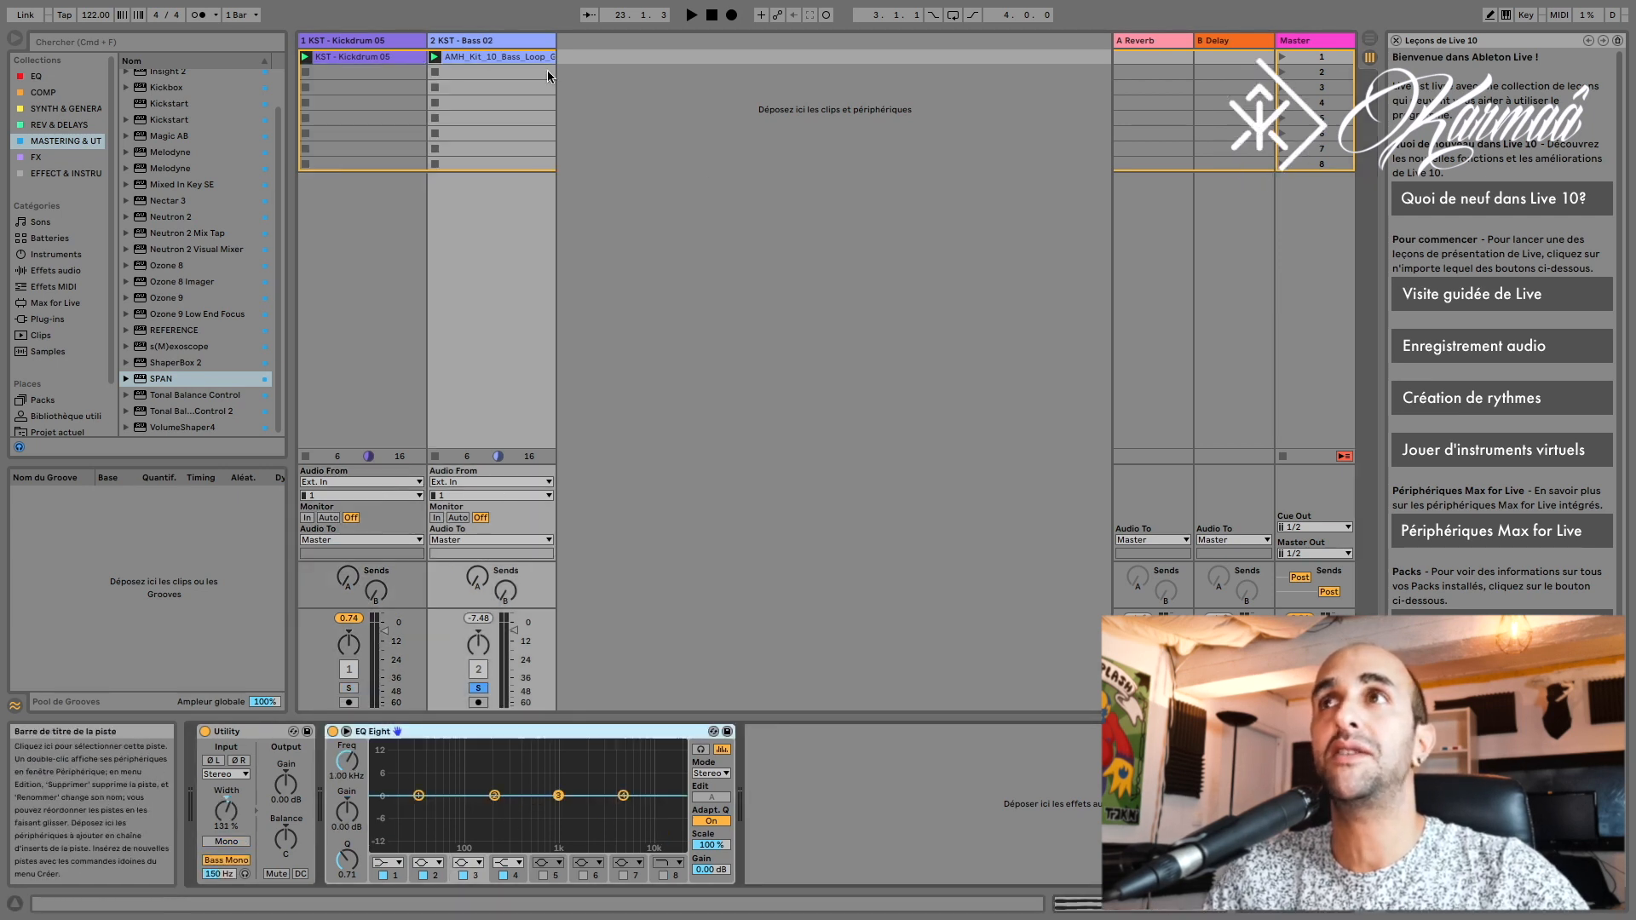
{"action": "left_click", "coordinate": [1306, 42]}
{"action": "key", "text": "space"}
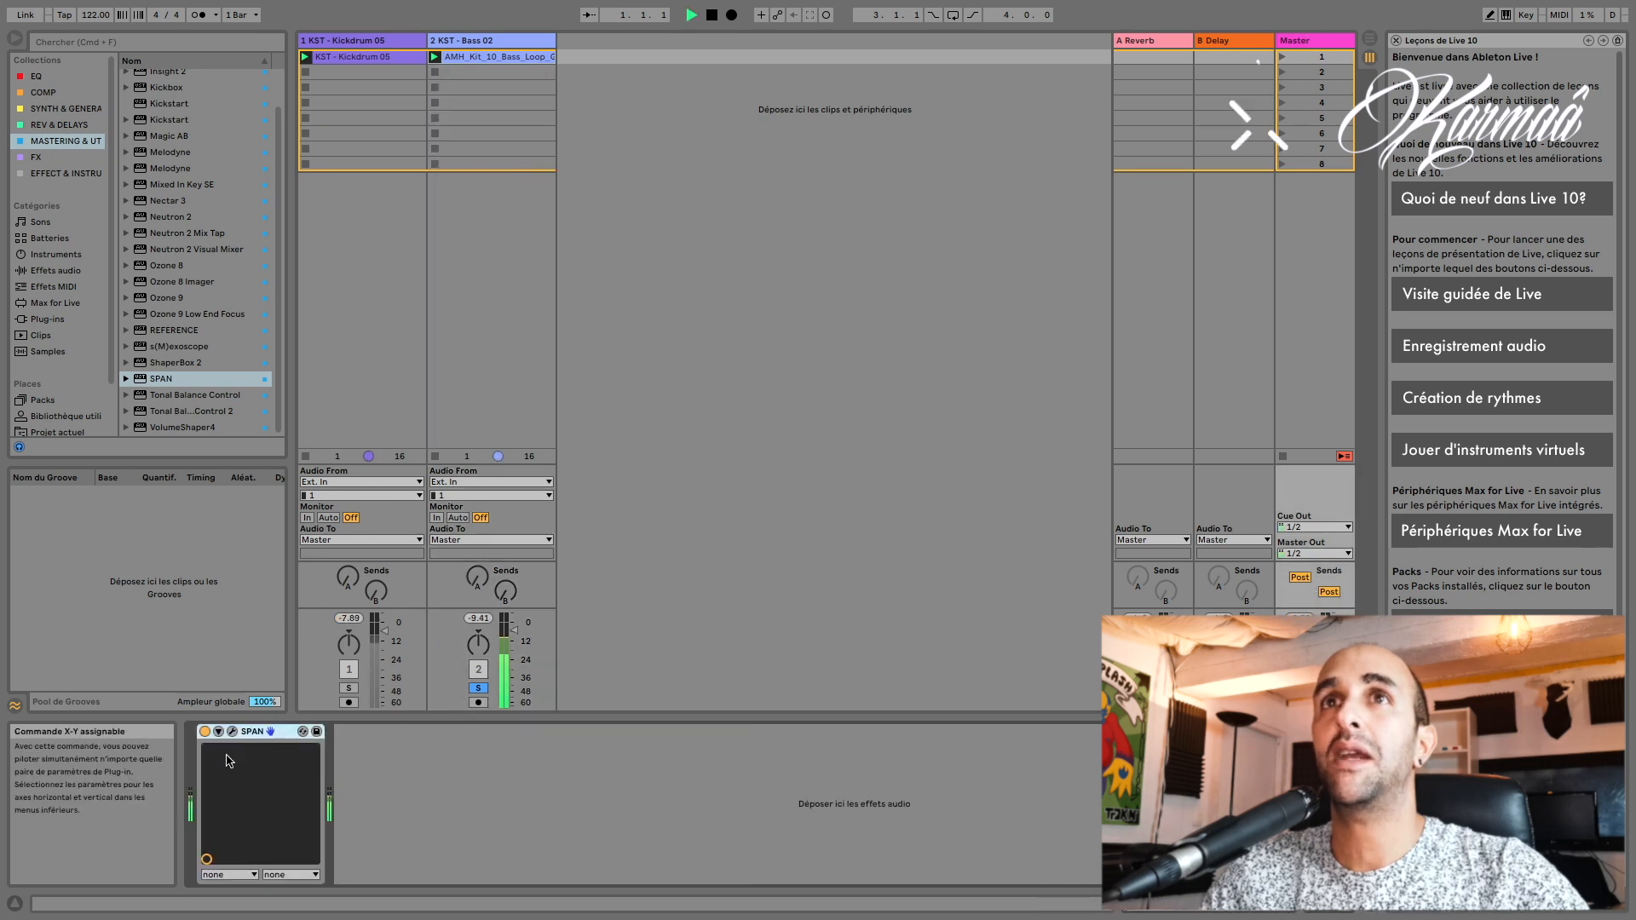
{"action": "left_click", "coordinate": [232, 731]}
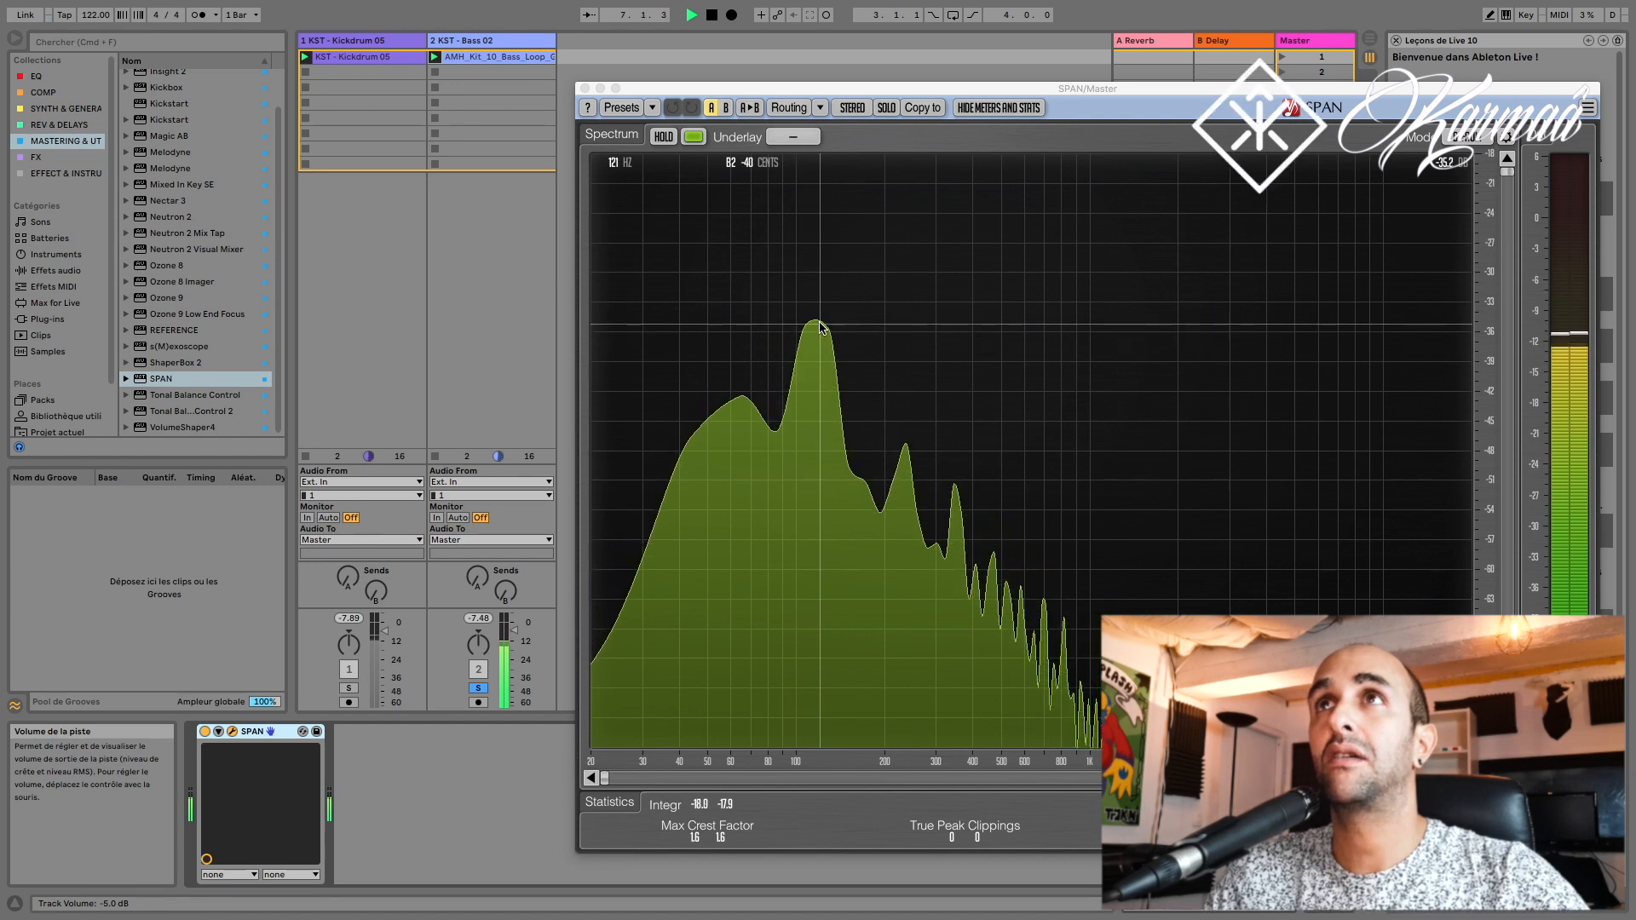
{"action": "key", "text": "space"}
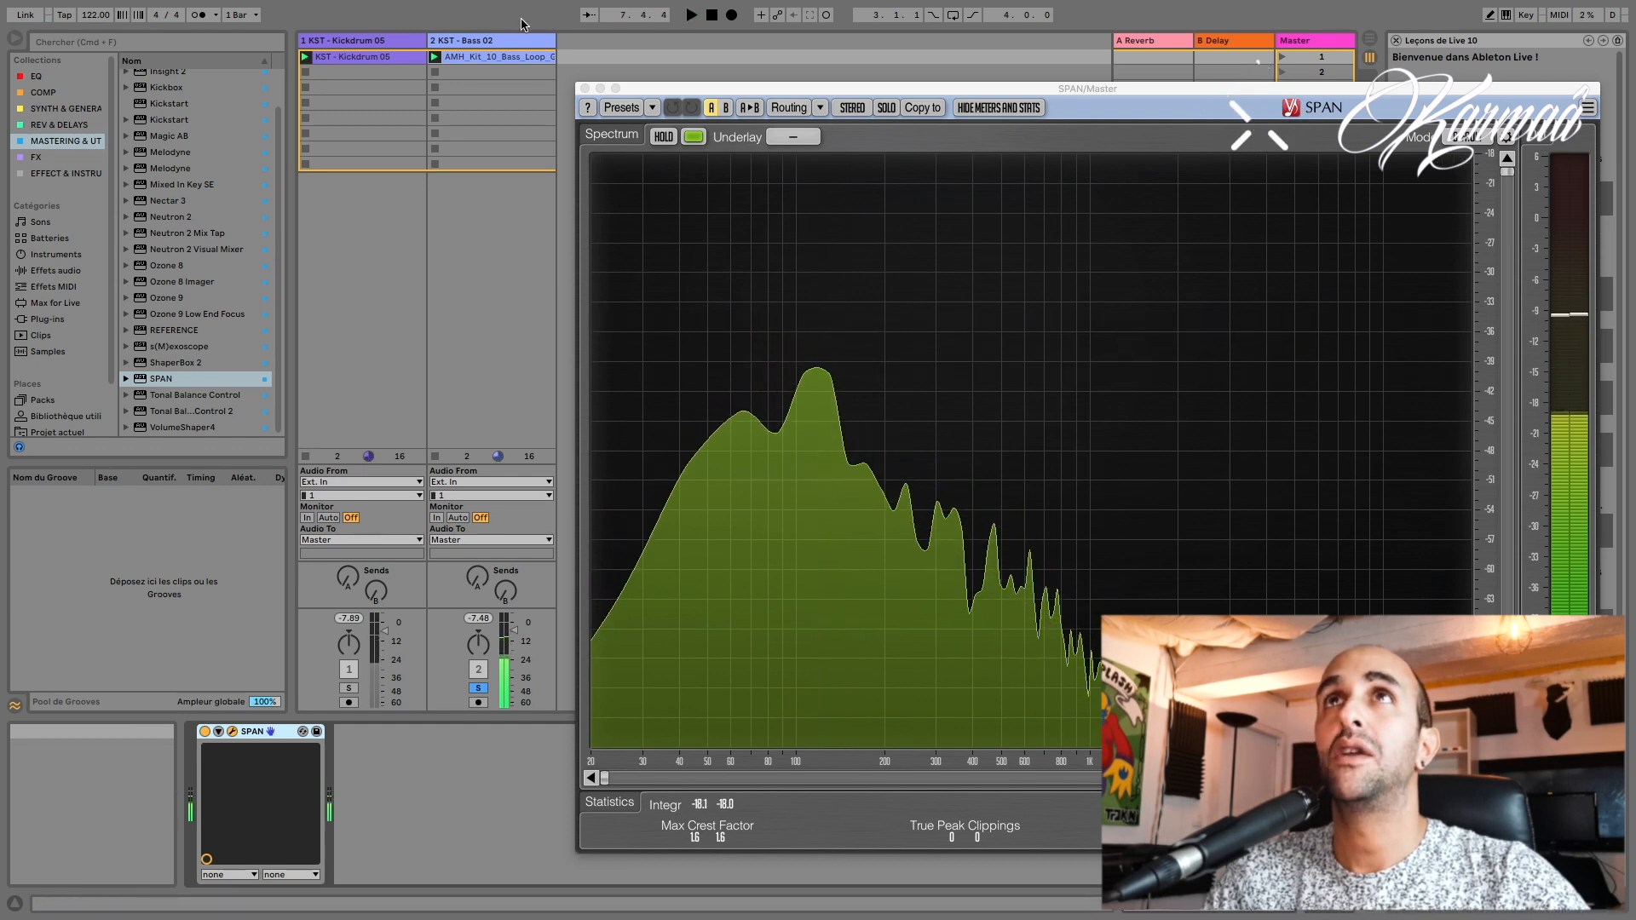
Step: Move the SPAN window clear of the kick's EQ Eight and enable band 6 at about 82.5 Hz, -1.12 dB
{"action": "left_click", "coordinate": [389, 41]}
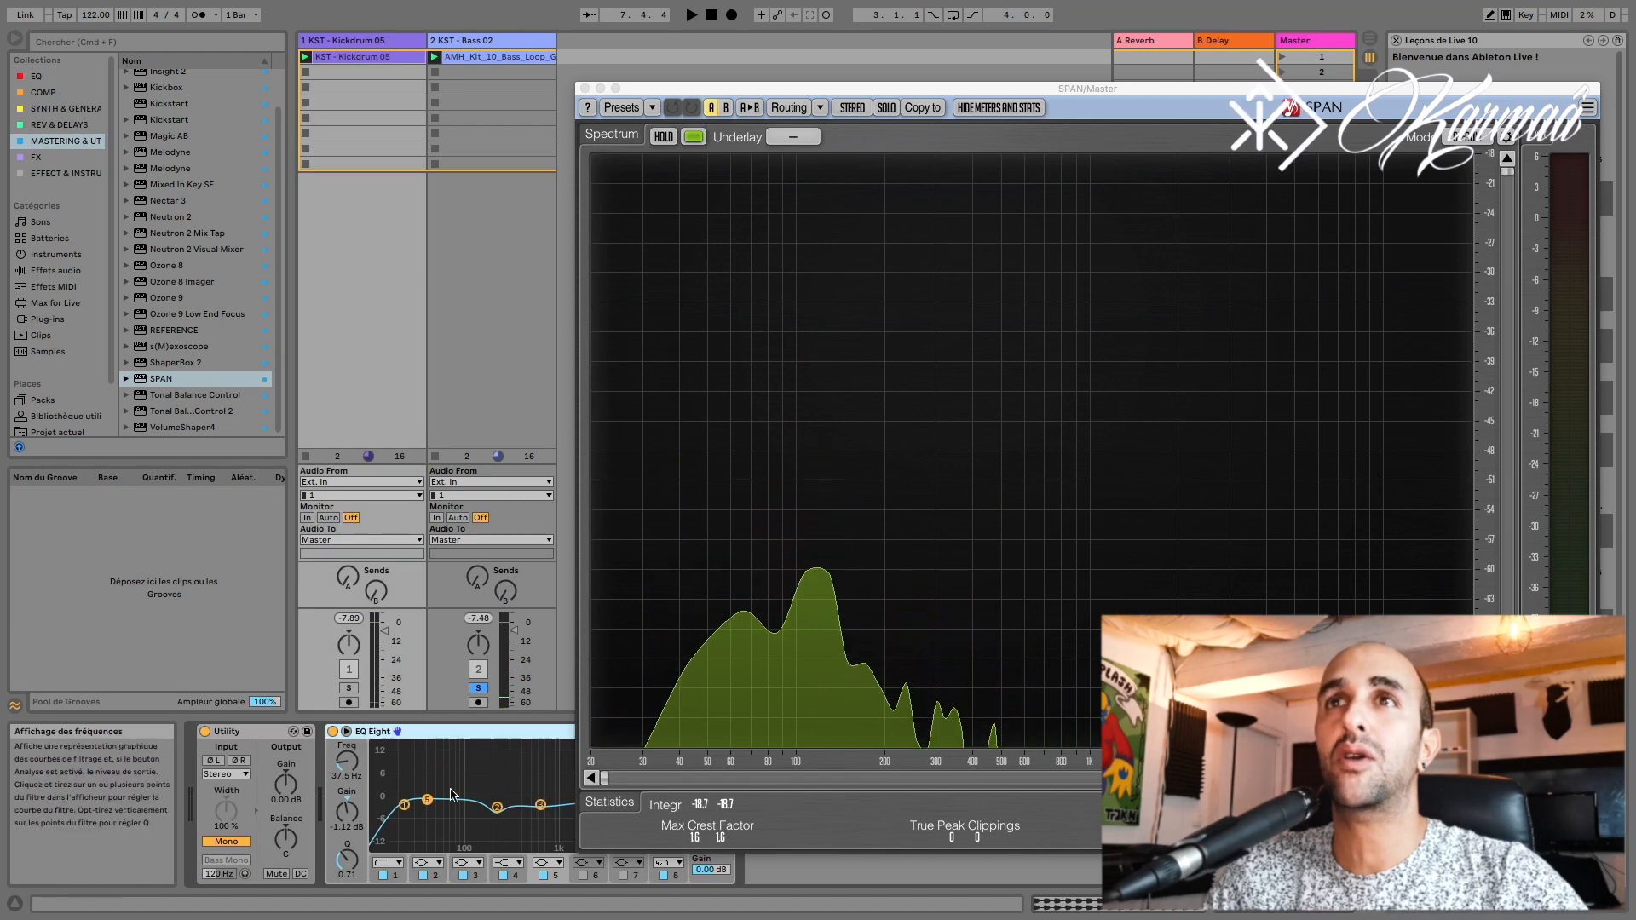
{"action": "left_click_drag", "start_coordinate": [631, 90], "coordinate": [813, 15]}
{"action": "left_click", "coordinate": [579, 874]}
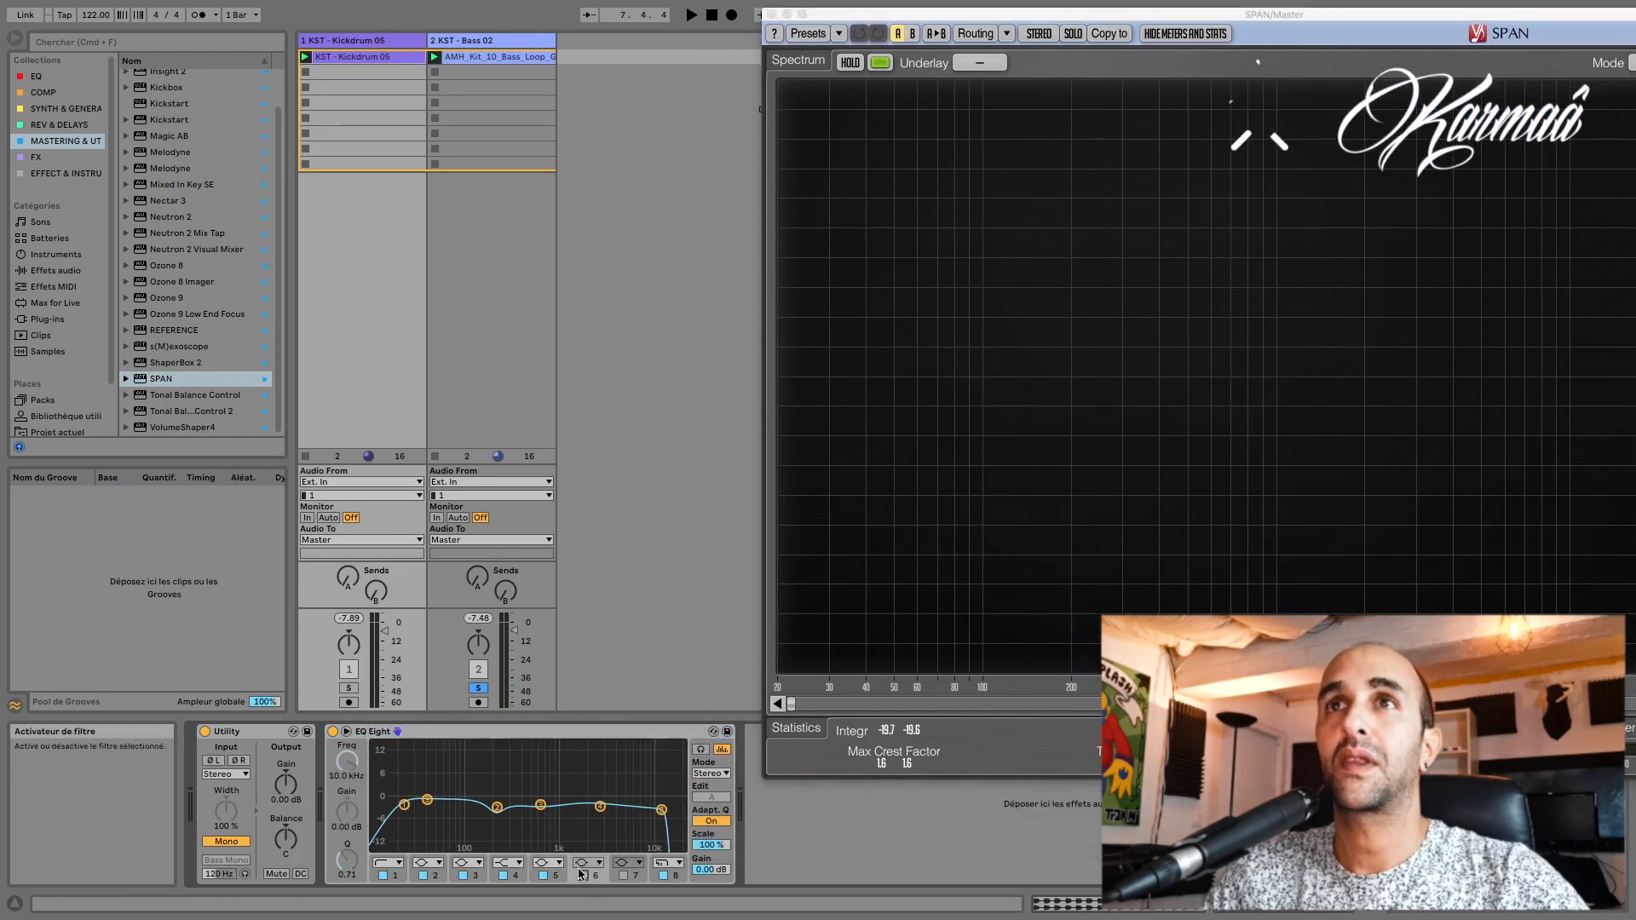
{"action": "left_click_drag", "start_coordinate": [487, 801], "coordinate": [459, 799]}
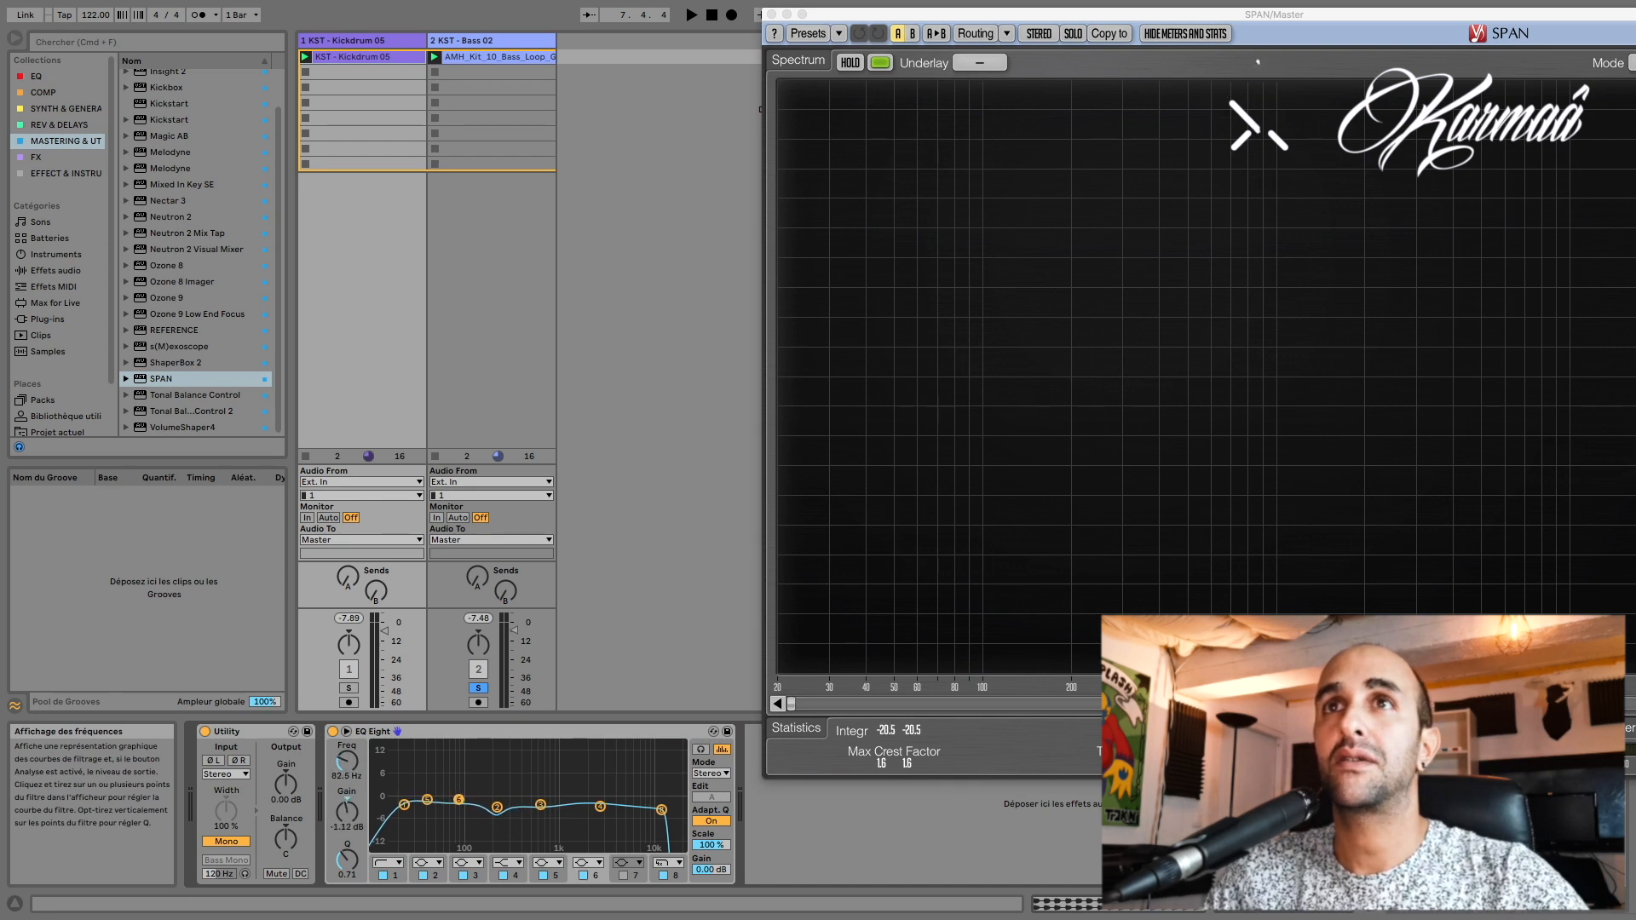
Step: Refine band 6 of the kick's EQ Eight to -3.35 dB at 84.3 Hz with a Q of 3.32, checking the soloed kick
{"action": "key", "text": "space"}
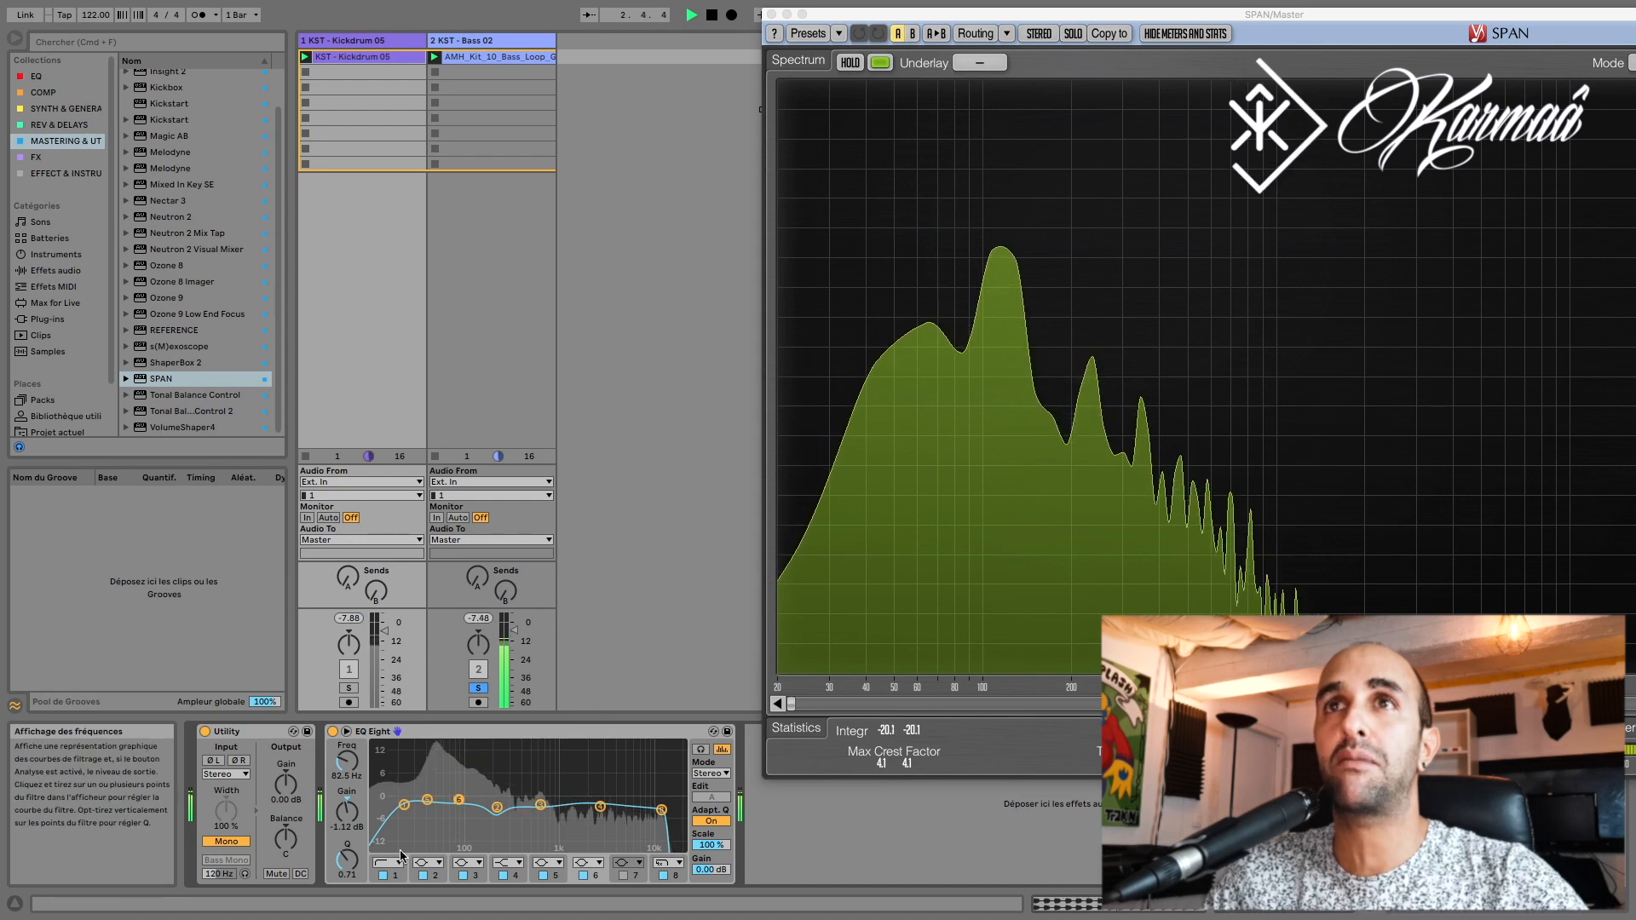
{"action": "left_click_drag", "start_coordinate": [347, 860], "coordinate": [347, 786]}
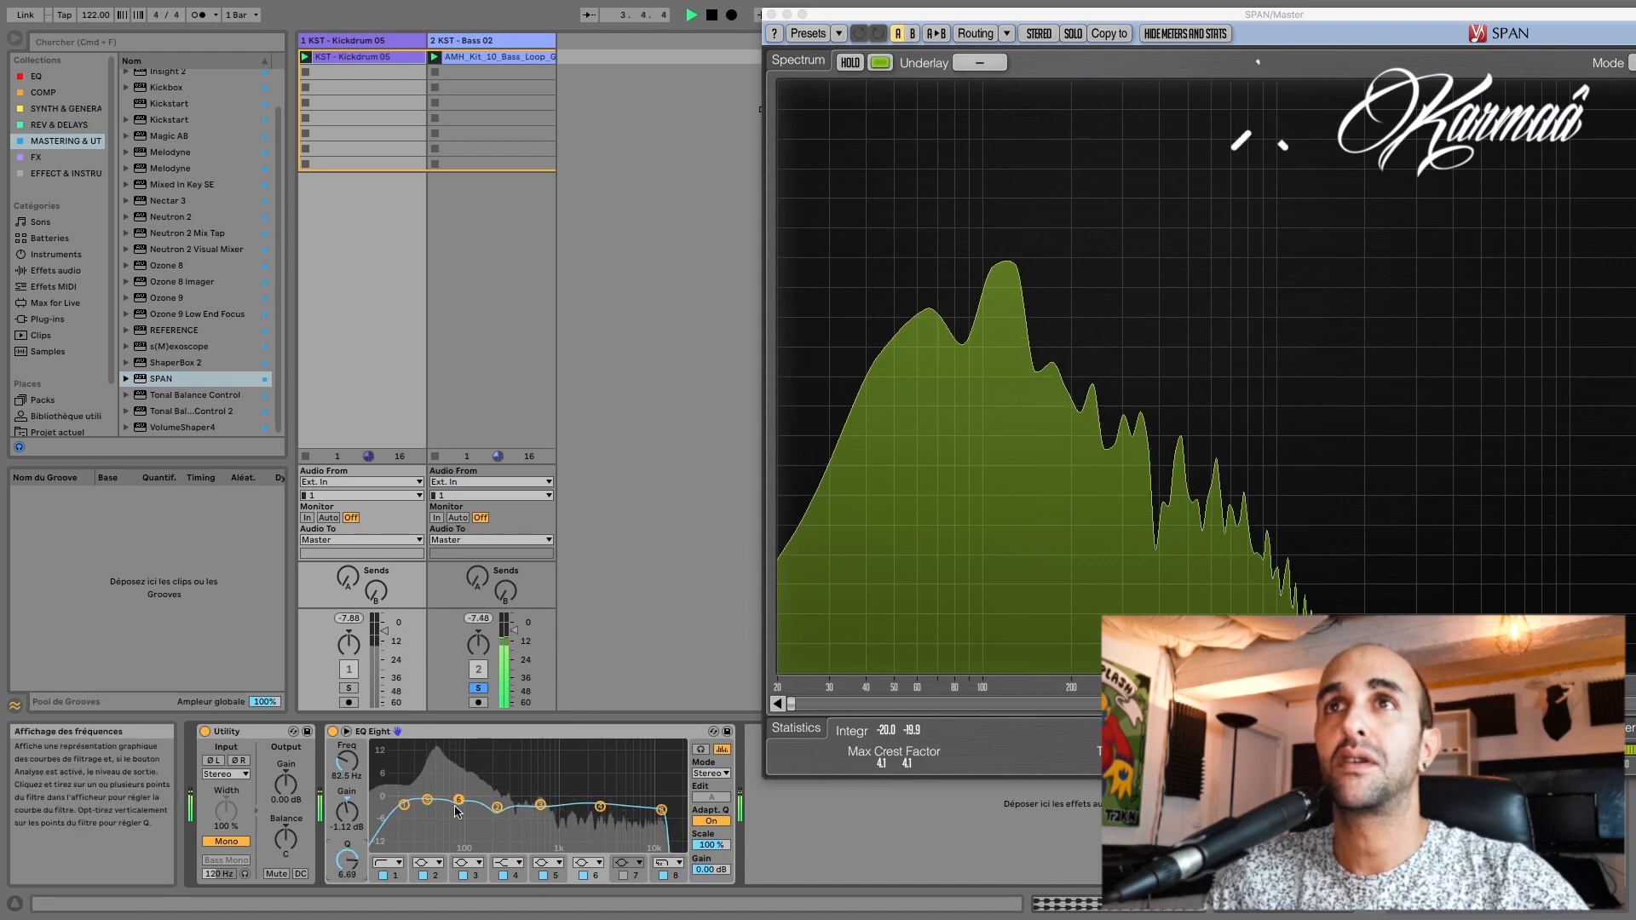
{"action": "left_click_drag", "start_coordinate": [455, 807], "coordinate": [457, 813]}
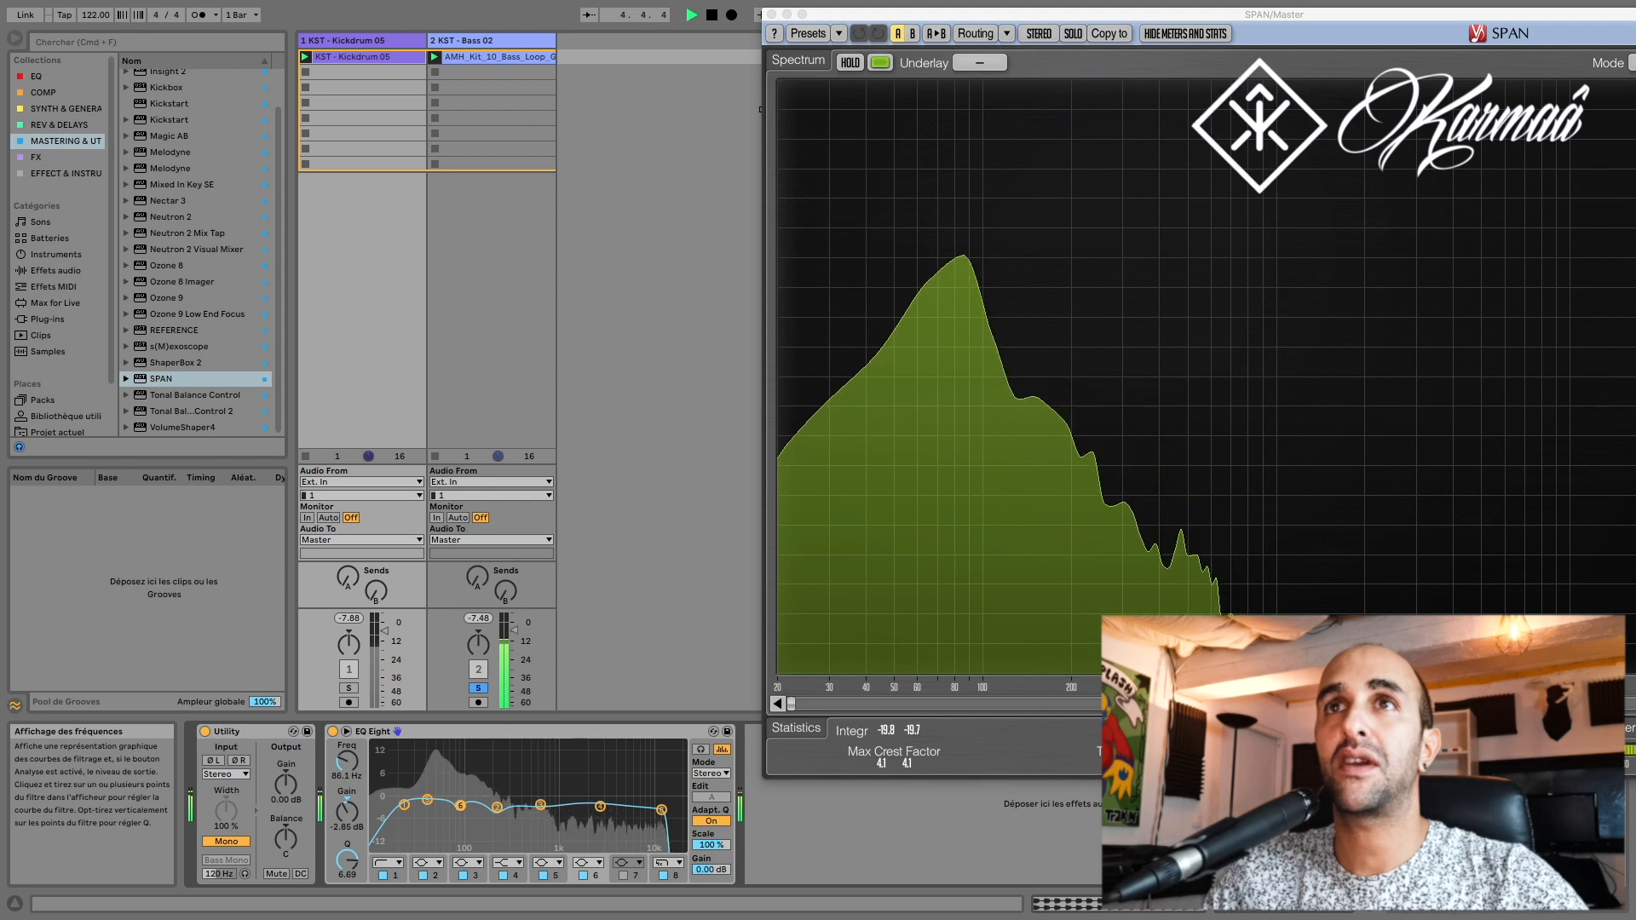
{"action": "left_click_drag", "start_coordinate": [347, 863], "coordinate": [346, 881]}
{"action": "left_click", "coordinate": [350, 689]}
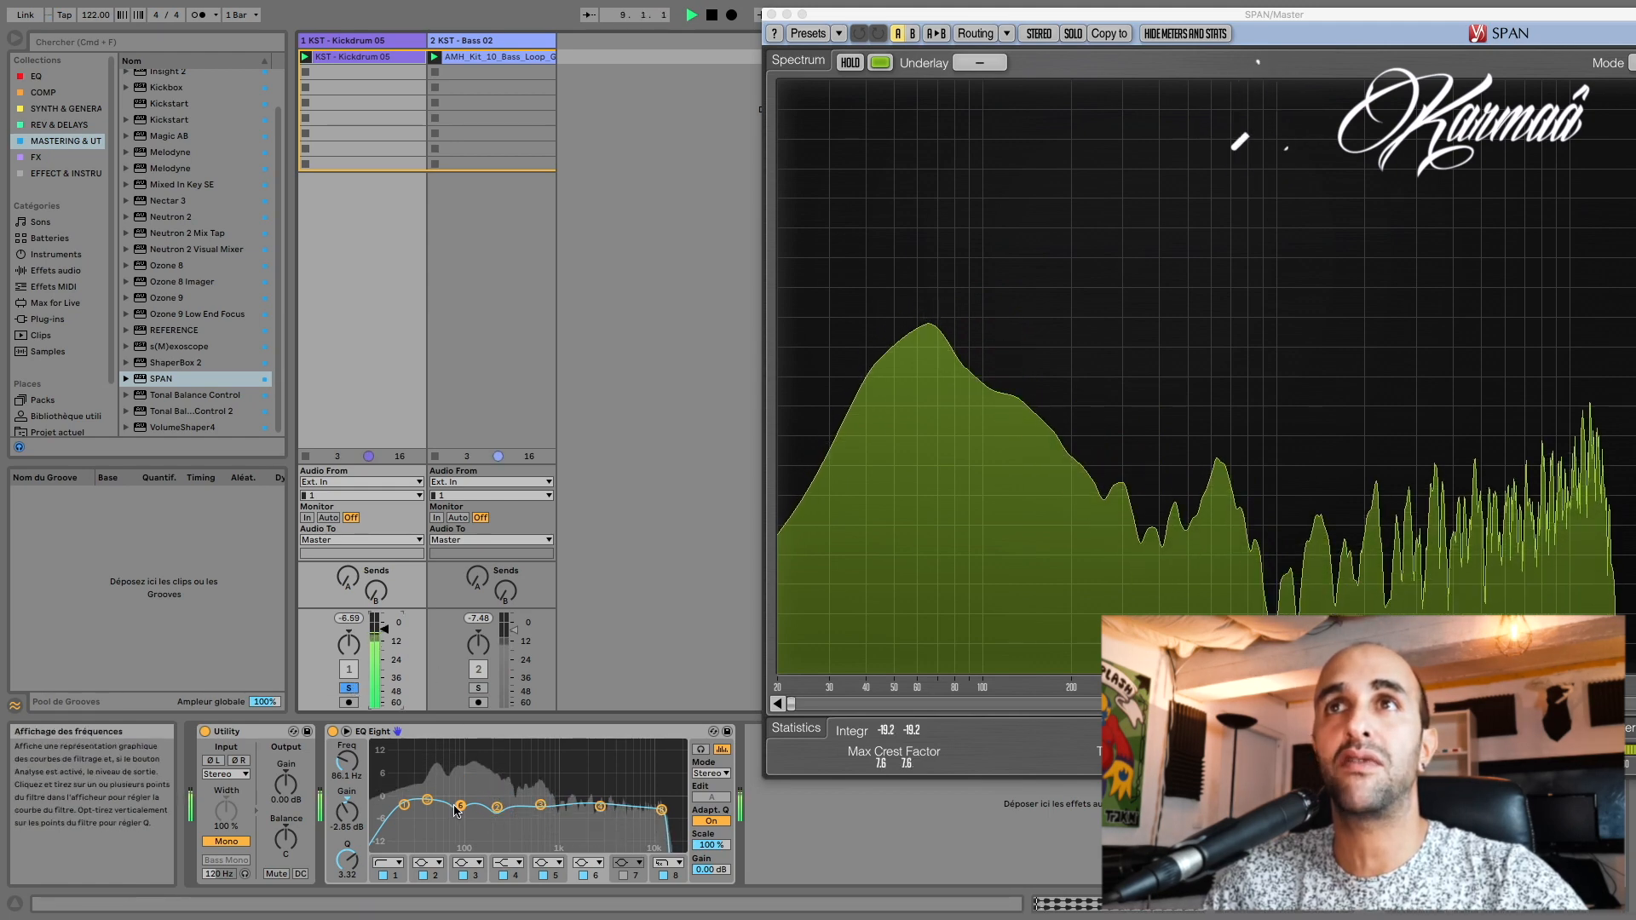
{"action": "left_click_drag", "start_coordinate": [455, 812], "coordinate": [455, 813]}
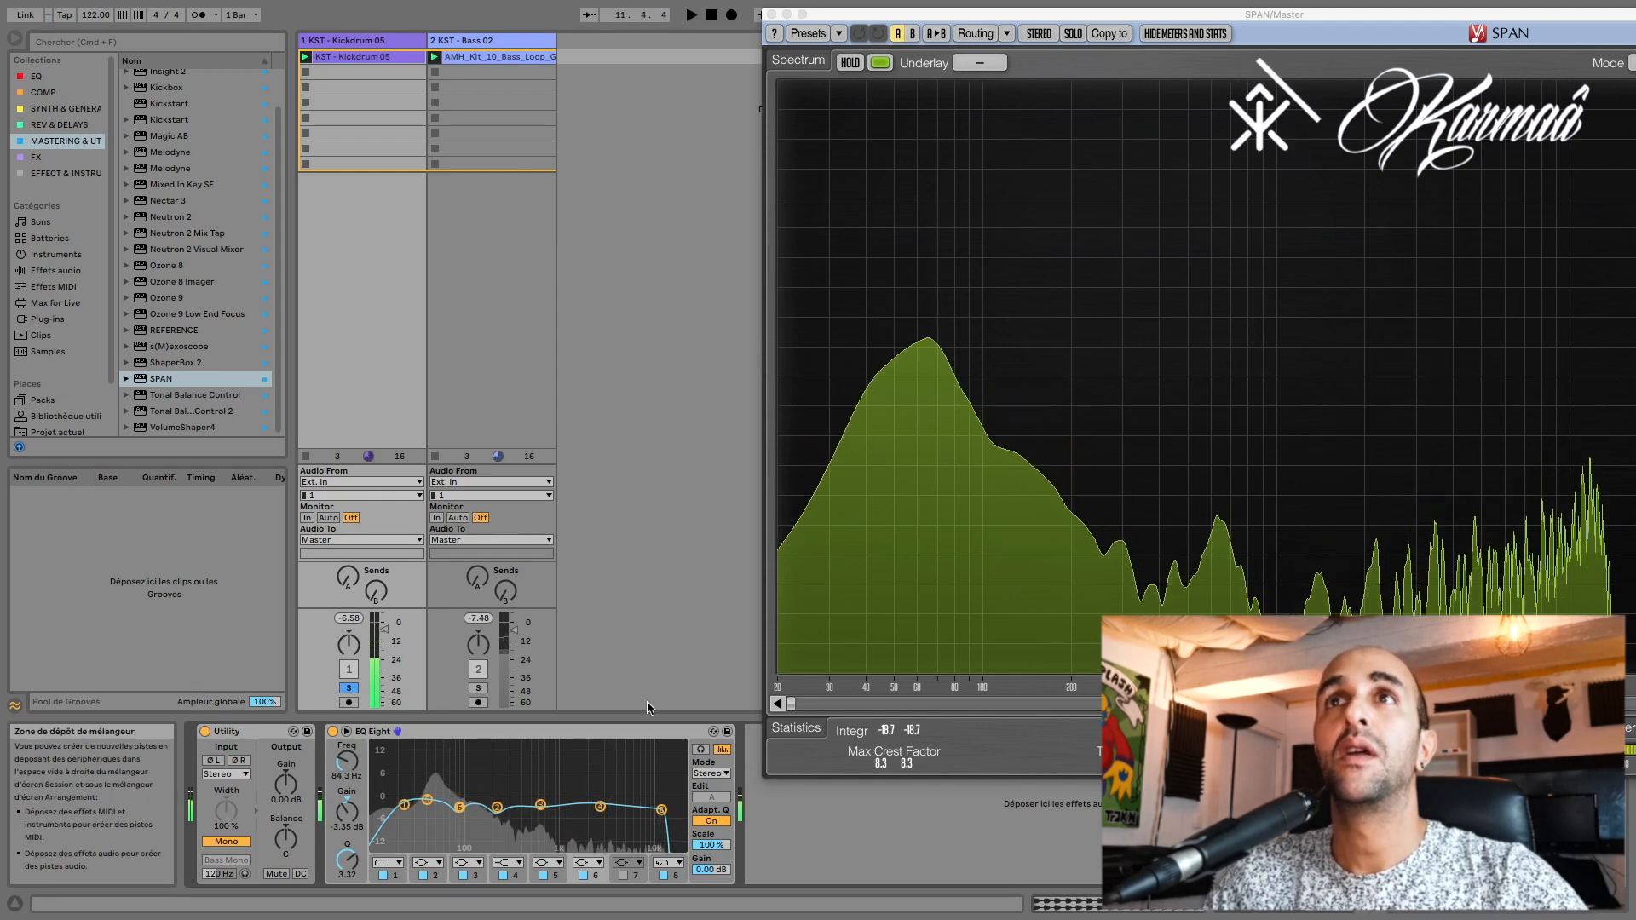
Step: Solo the bass and turn band 1 of its EQ Eight into a low cut at about 37.6 Hz
{"action": "left_click", "coordinate": [478, 688]}
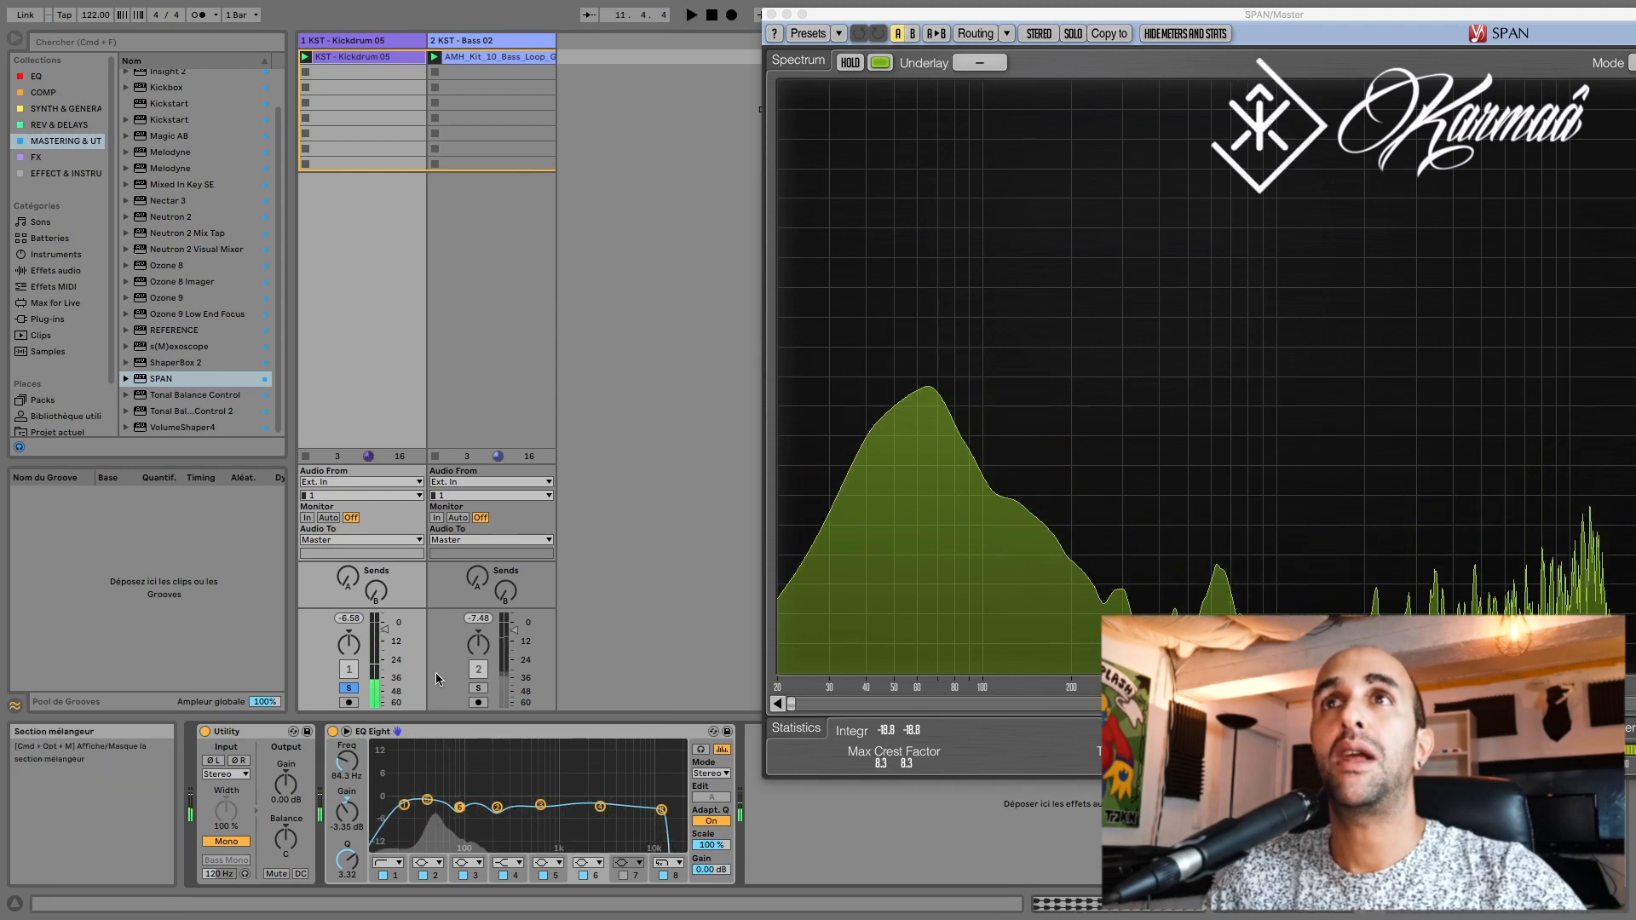
{"action": "left_click", "coordinate": [495, 41]}
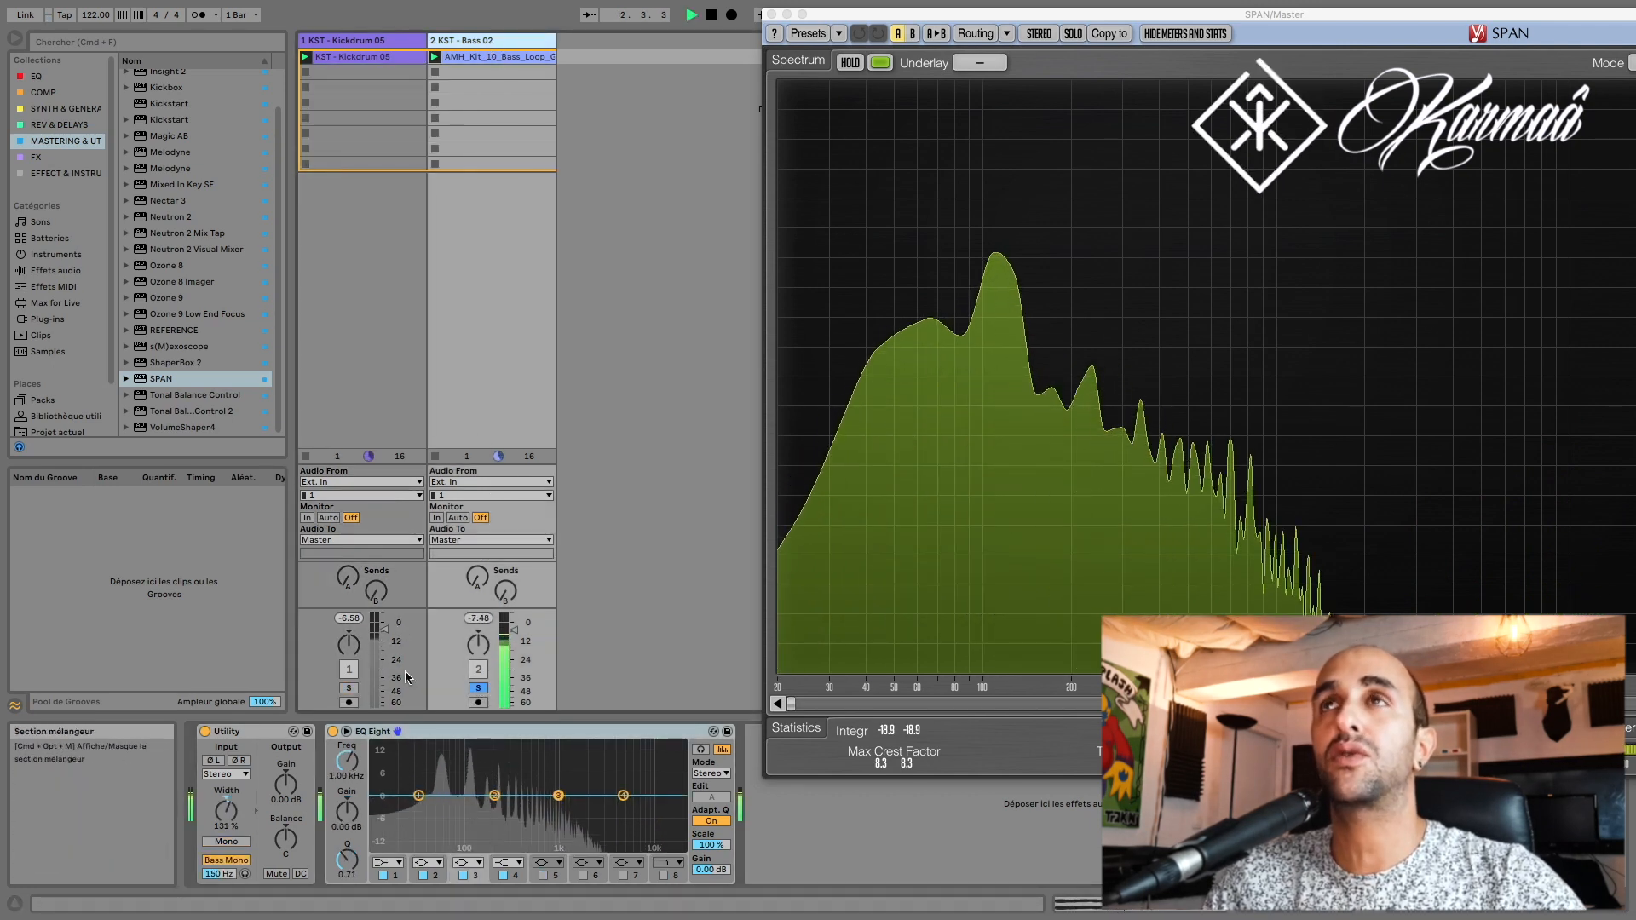
{"action": "left_click", "coordinate": [388, 865]}
{"action": "left_click", "coordinate": [384, 776]}
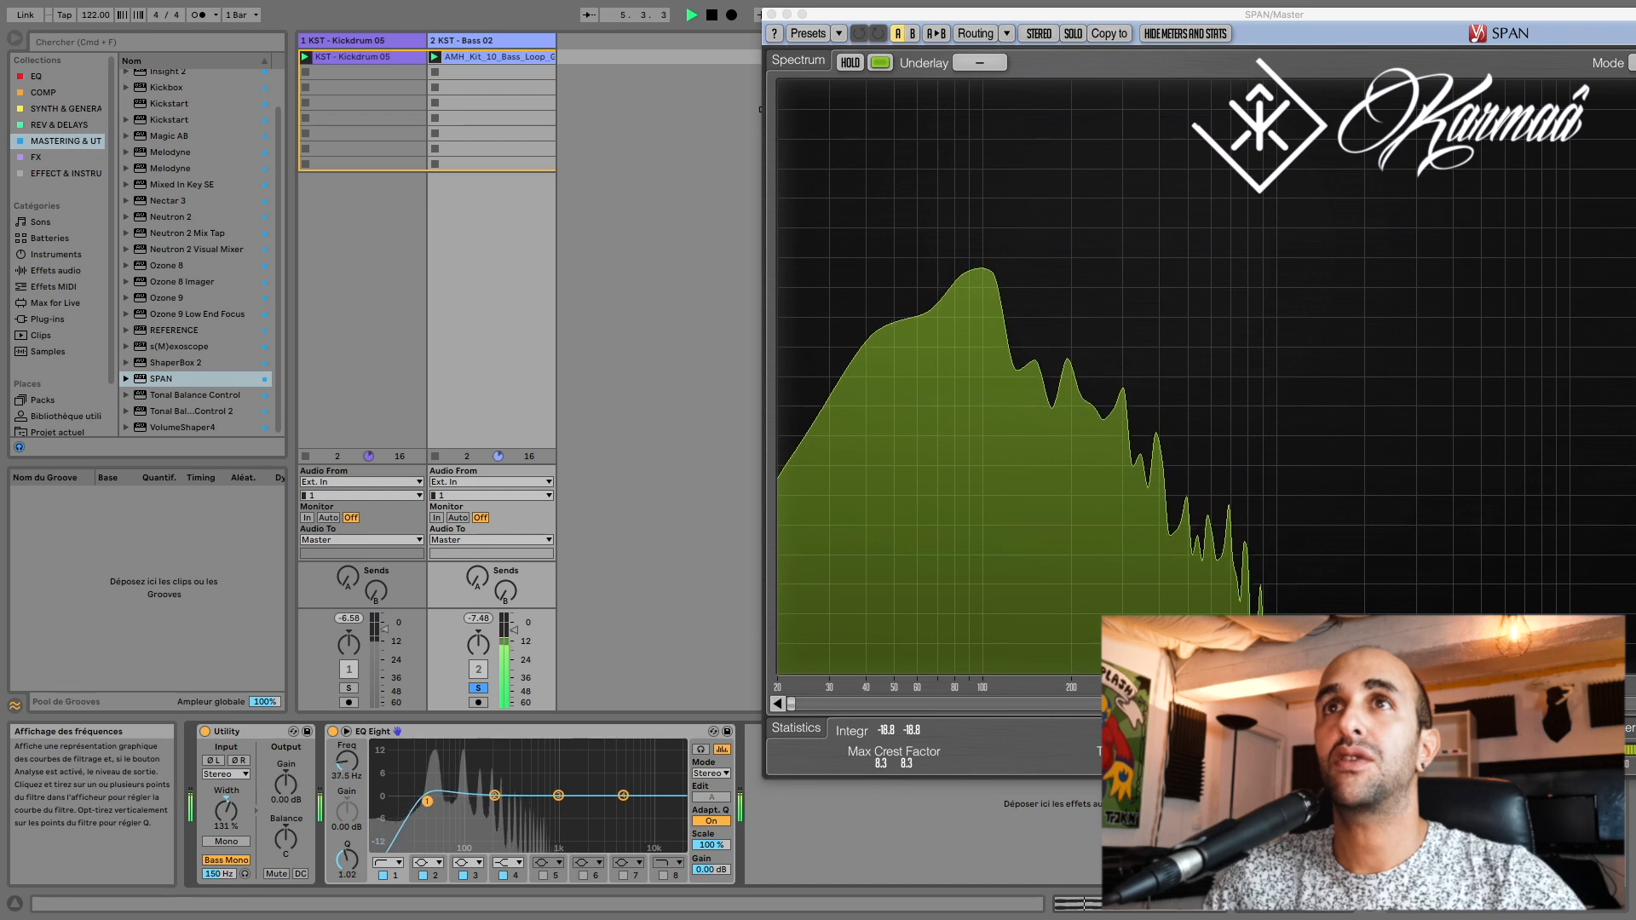
Step: On the bass's EQ Eight, adjust the low cut to 39.1 Hz, boost band 2 slightly just below 100 Hz and lower band 3 by 1.86 dB at 505 Hz
{"action": "left_click_drag", "start_coordinate": [428, 801], "coordinate": [464, 786]}
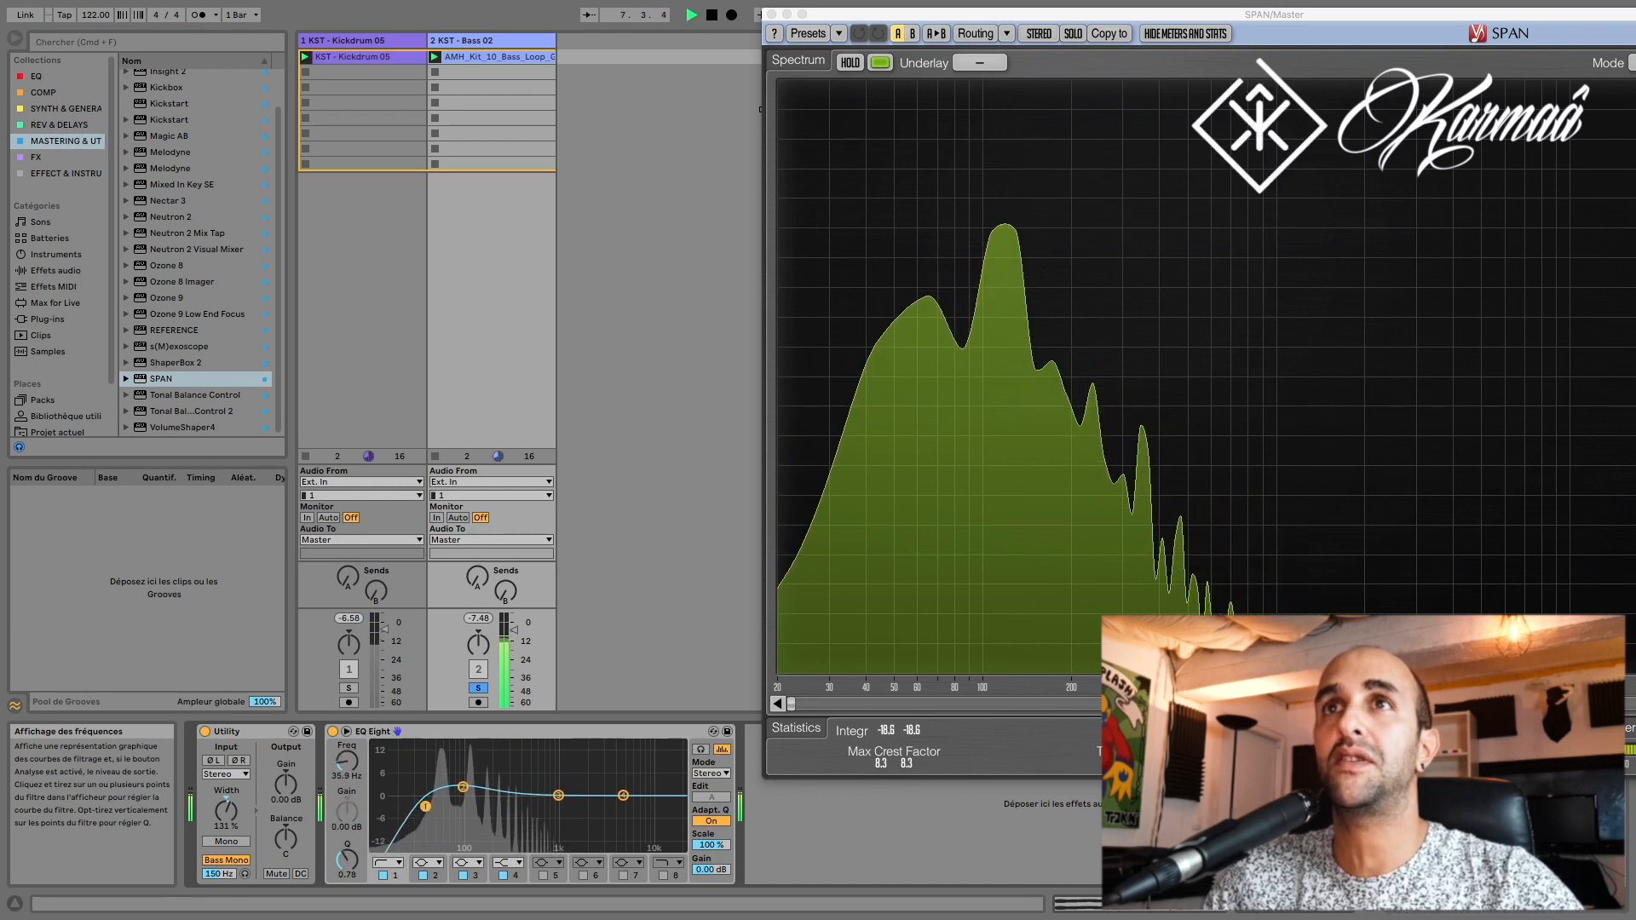
{"action": "left_click_drag", "start_coordinate": [459, 788], "coordinate": [457, 790]}
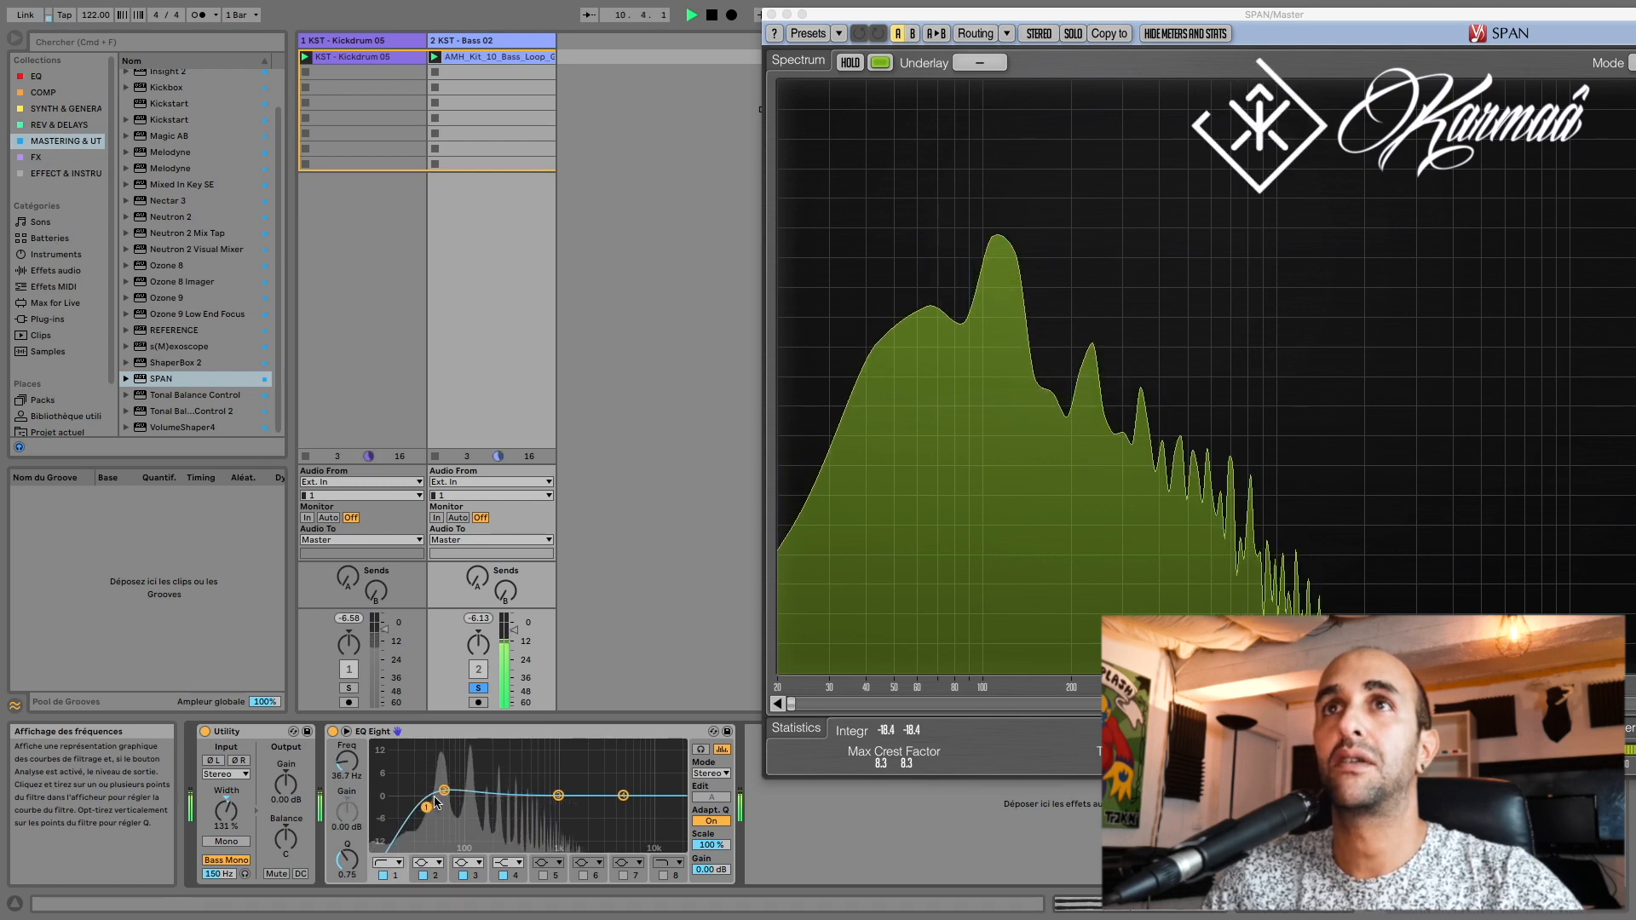
{"action": "mouse_move", "coordinate": [444, 791]}
{"action": "left_mouse_down"}
{"action": "mouse_move", "coordinate": [461, 788]}
{"action": "mouse_move", "coordinate": [428, 807]}
{"action": "left_mouse_up"}
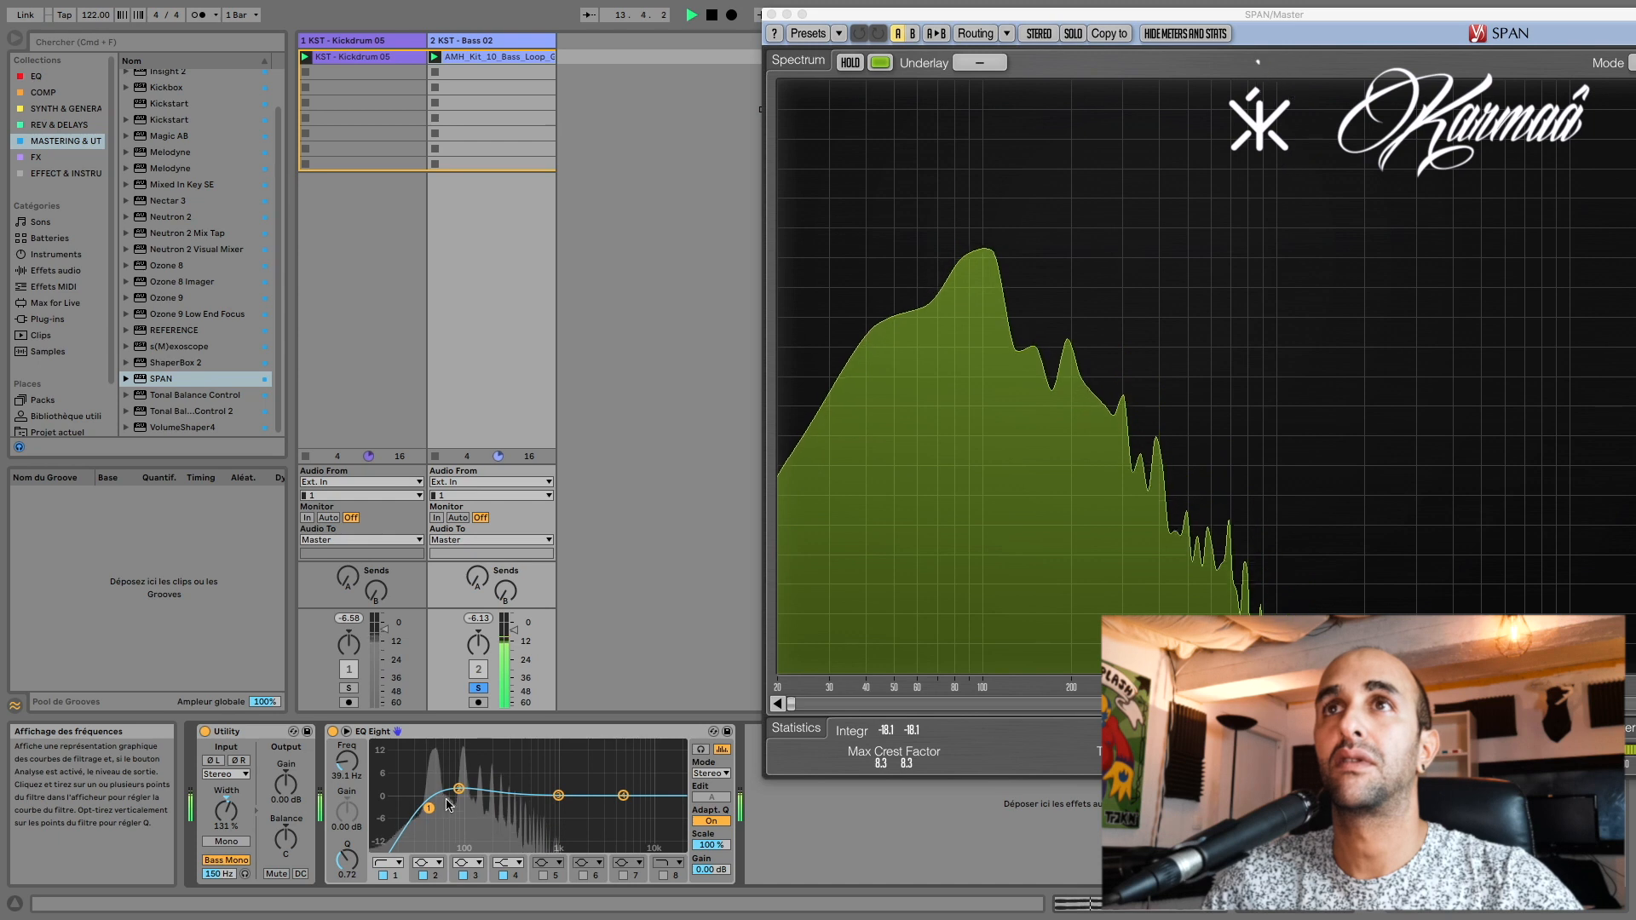
{"action": "left_click_drag", "start_coordinate": [556, 795], "coordinate": [531, 802]}
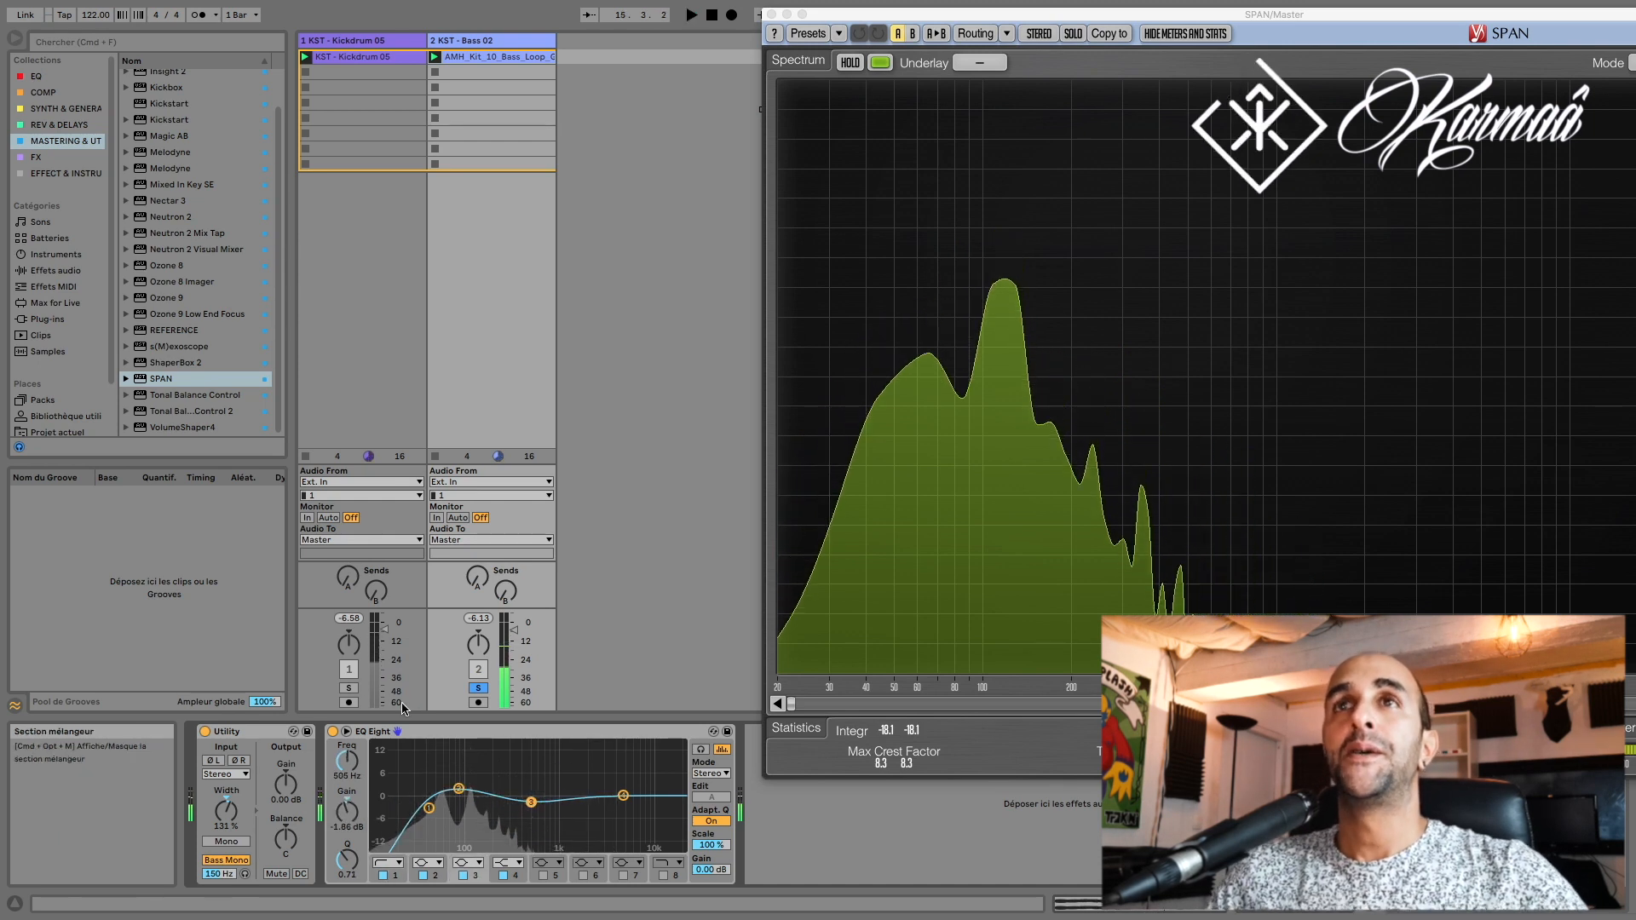
Step: Take the tracks out of solo and play the kick and bass together
{"action": "left_click", "coordinate": [349, 688]}
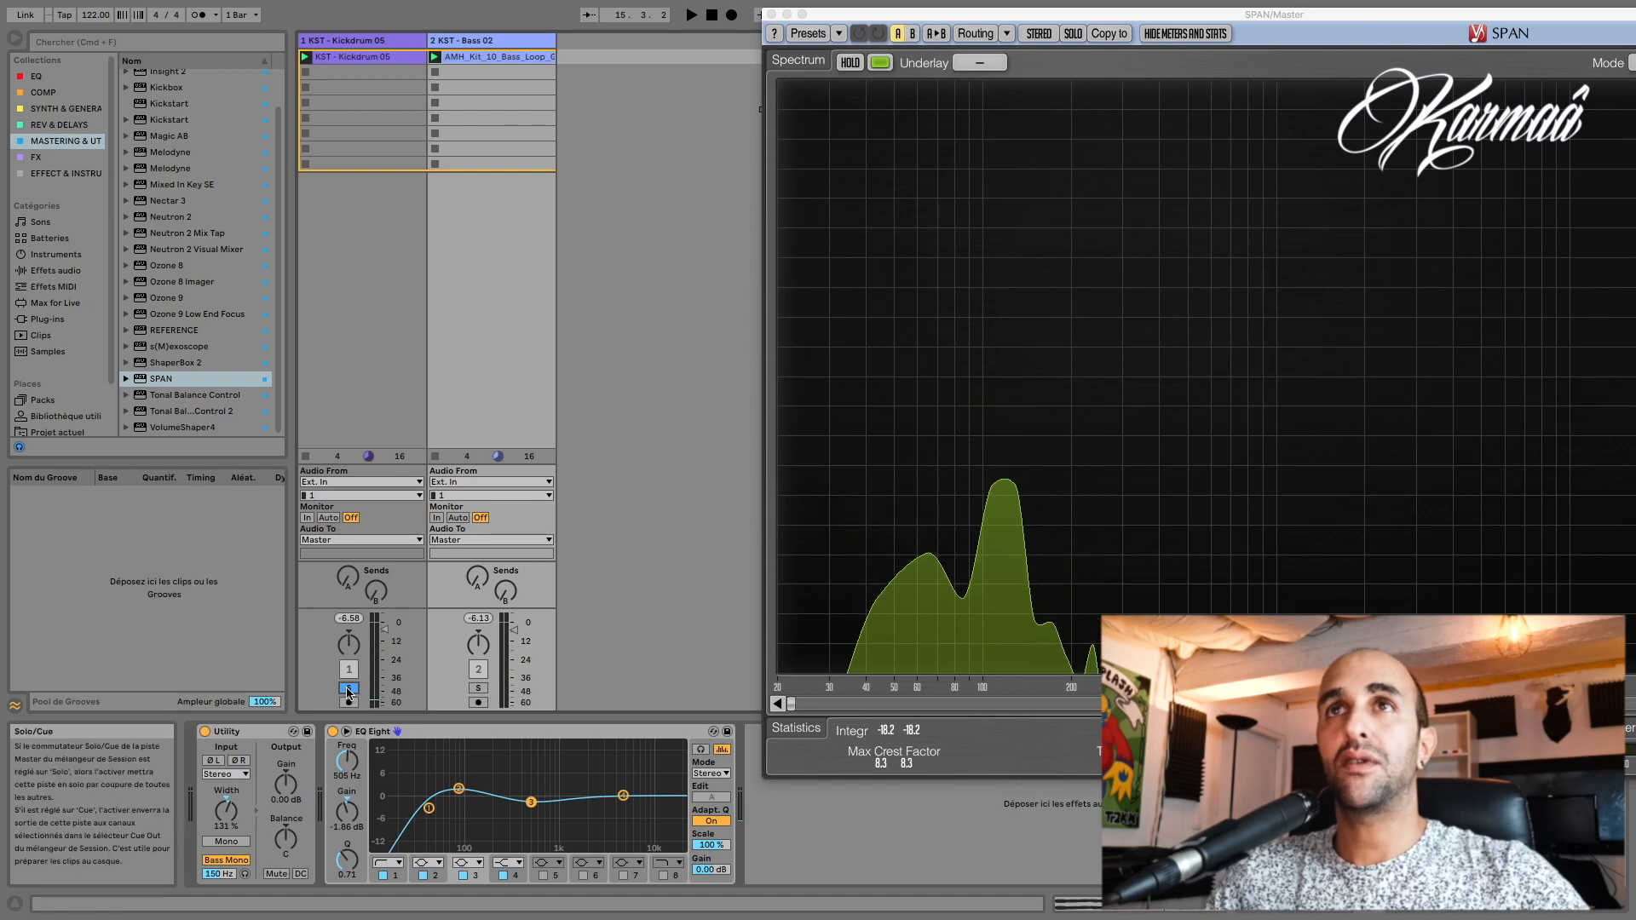
{"action": "left_click", "coordinate": [348, 687]}
{"action": "key", "text": "space"}
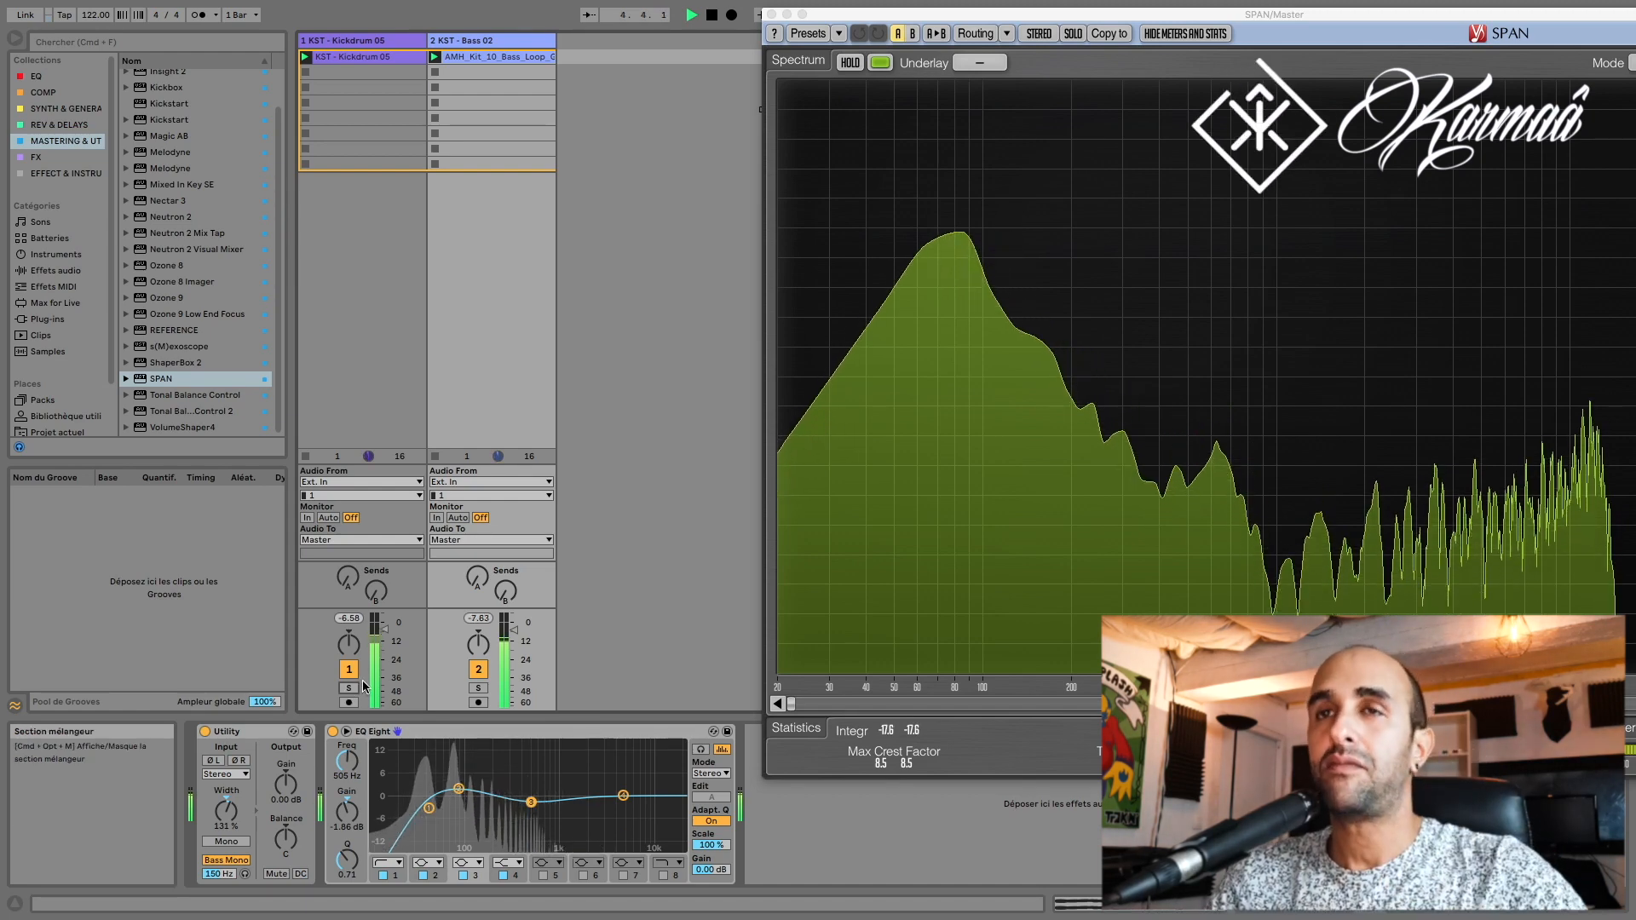
{"action": "key", "text": "space"}
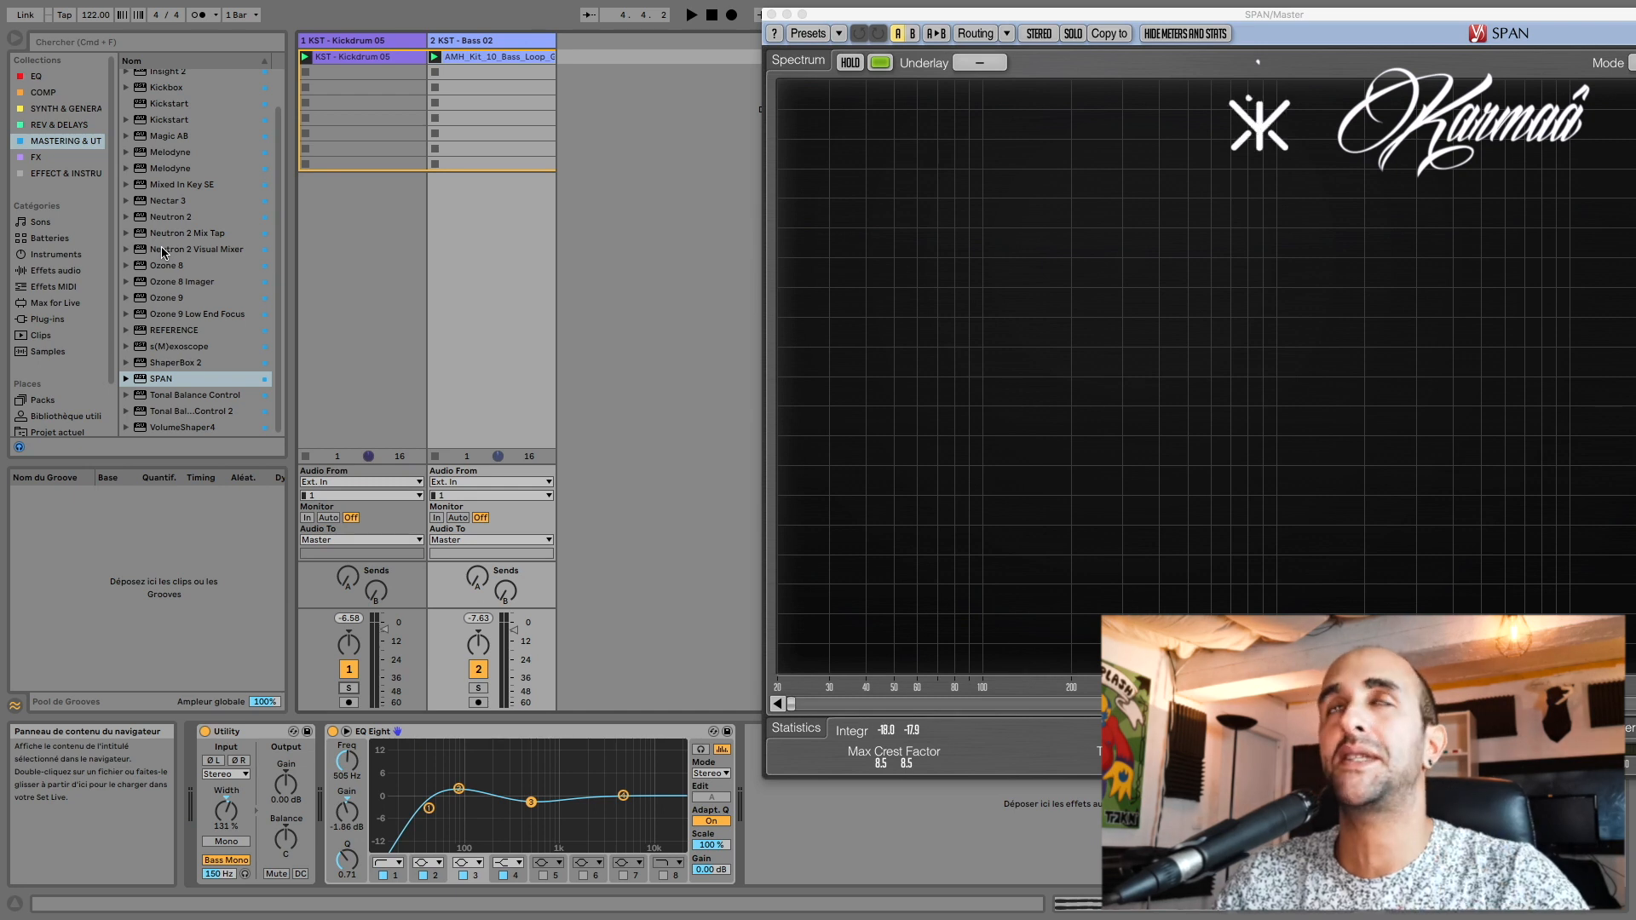
Step: Add ShaperBox 2 after EQ Eight on the bass track and close the SPAN window
{"action": "scroll", "coordinate": [161, 245], "scroll_direction": "up", "scroll_amount": 2}
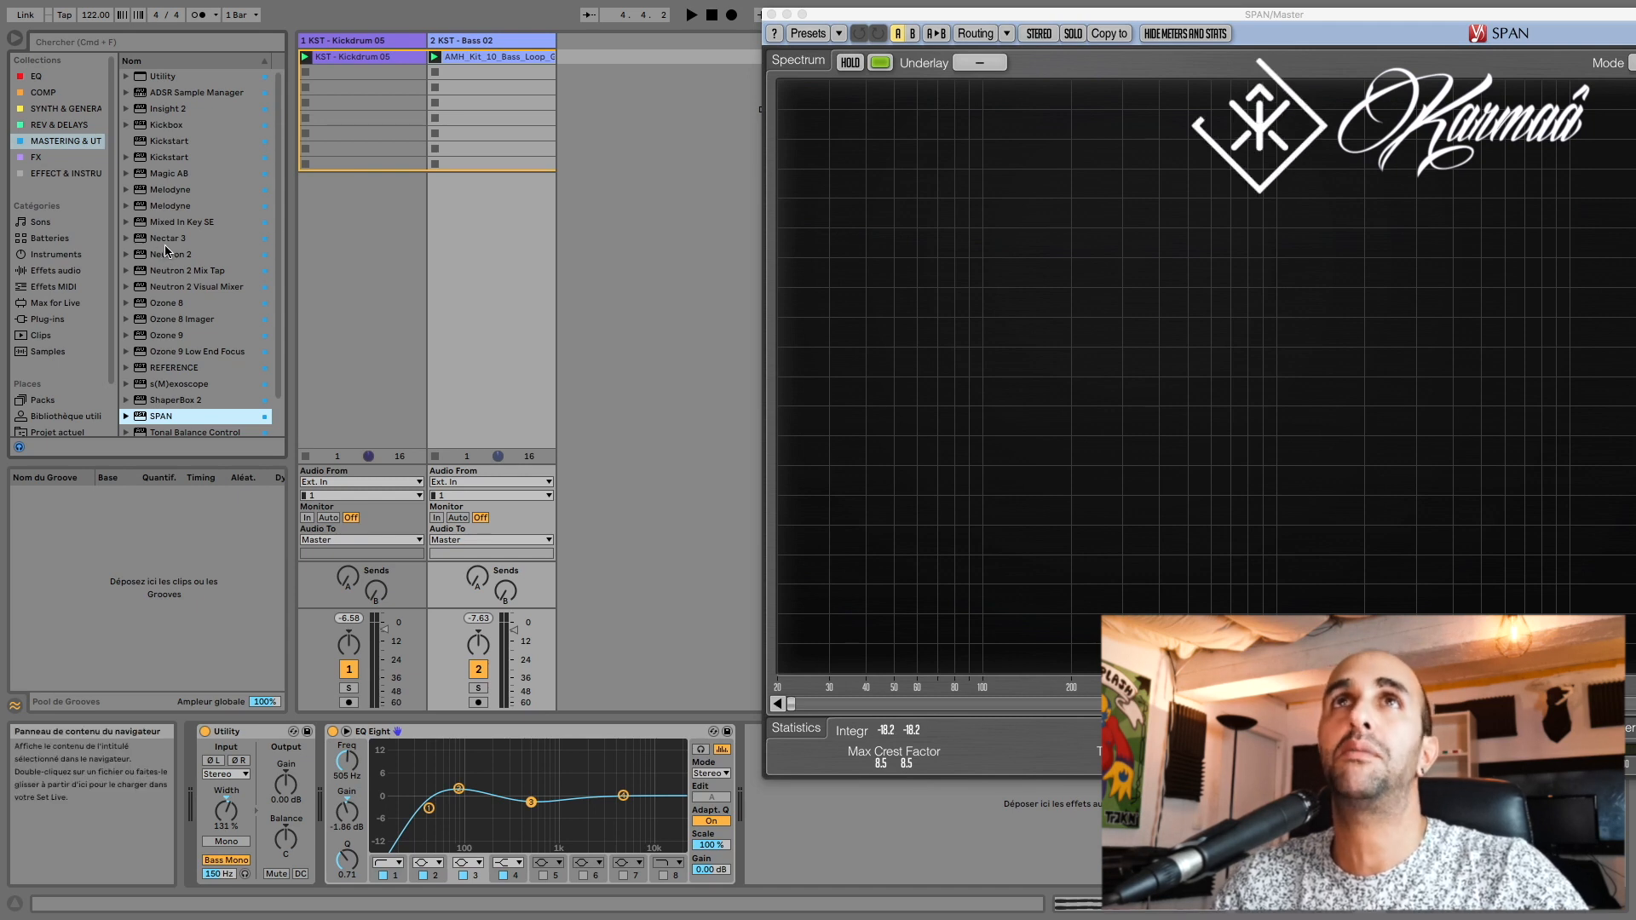
{"action": "scroll", "coordinate": [164, 345], "scroll_direction": "down", "scroll_amount": 2}
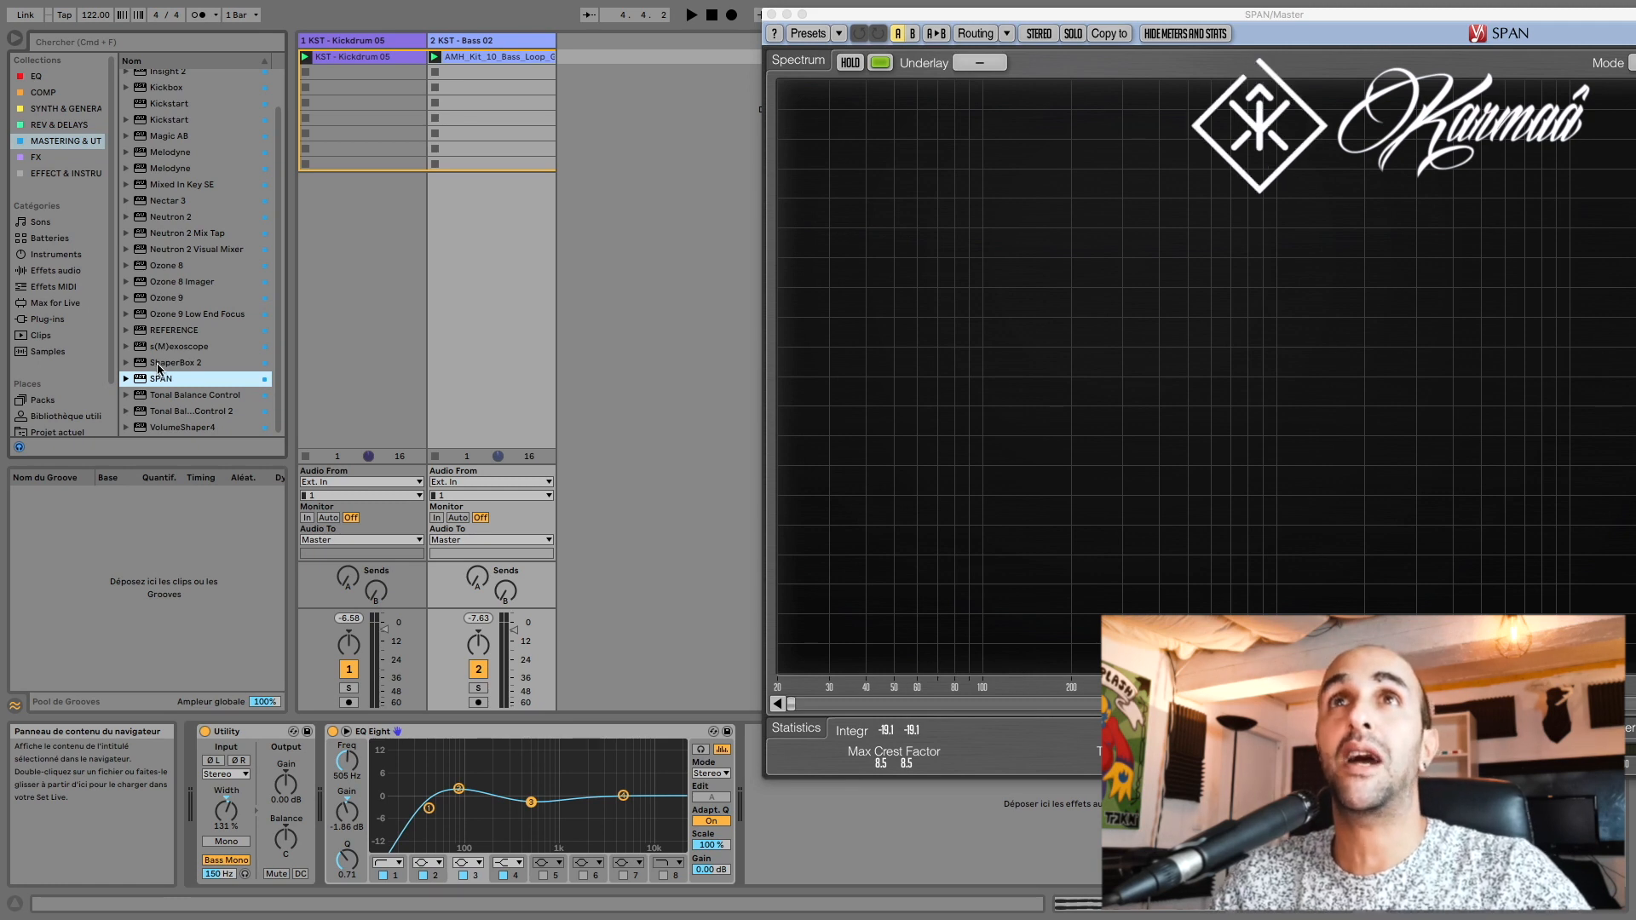
{"action": "left_click", "coordinate": [158, 363]}
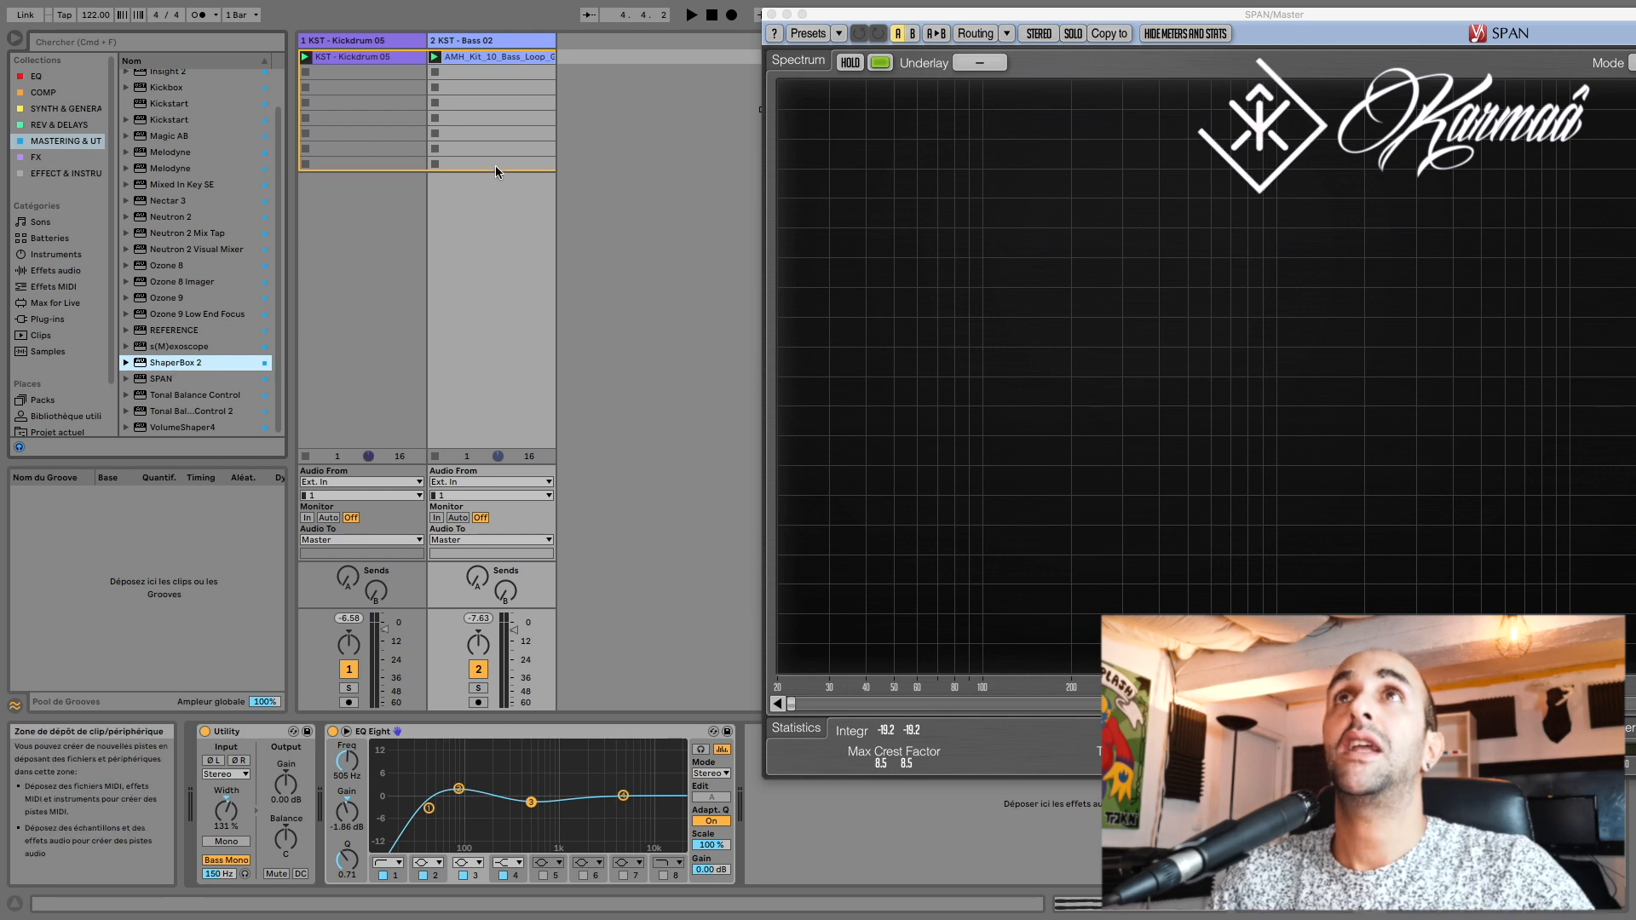
{"action": "double_click", "coordinate": [154, 365]}
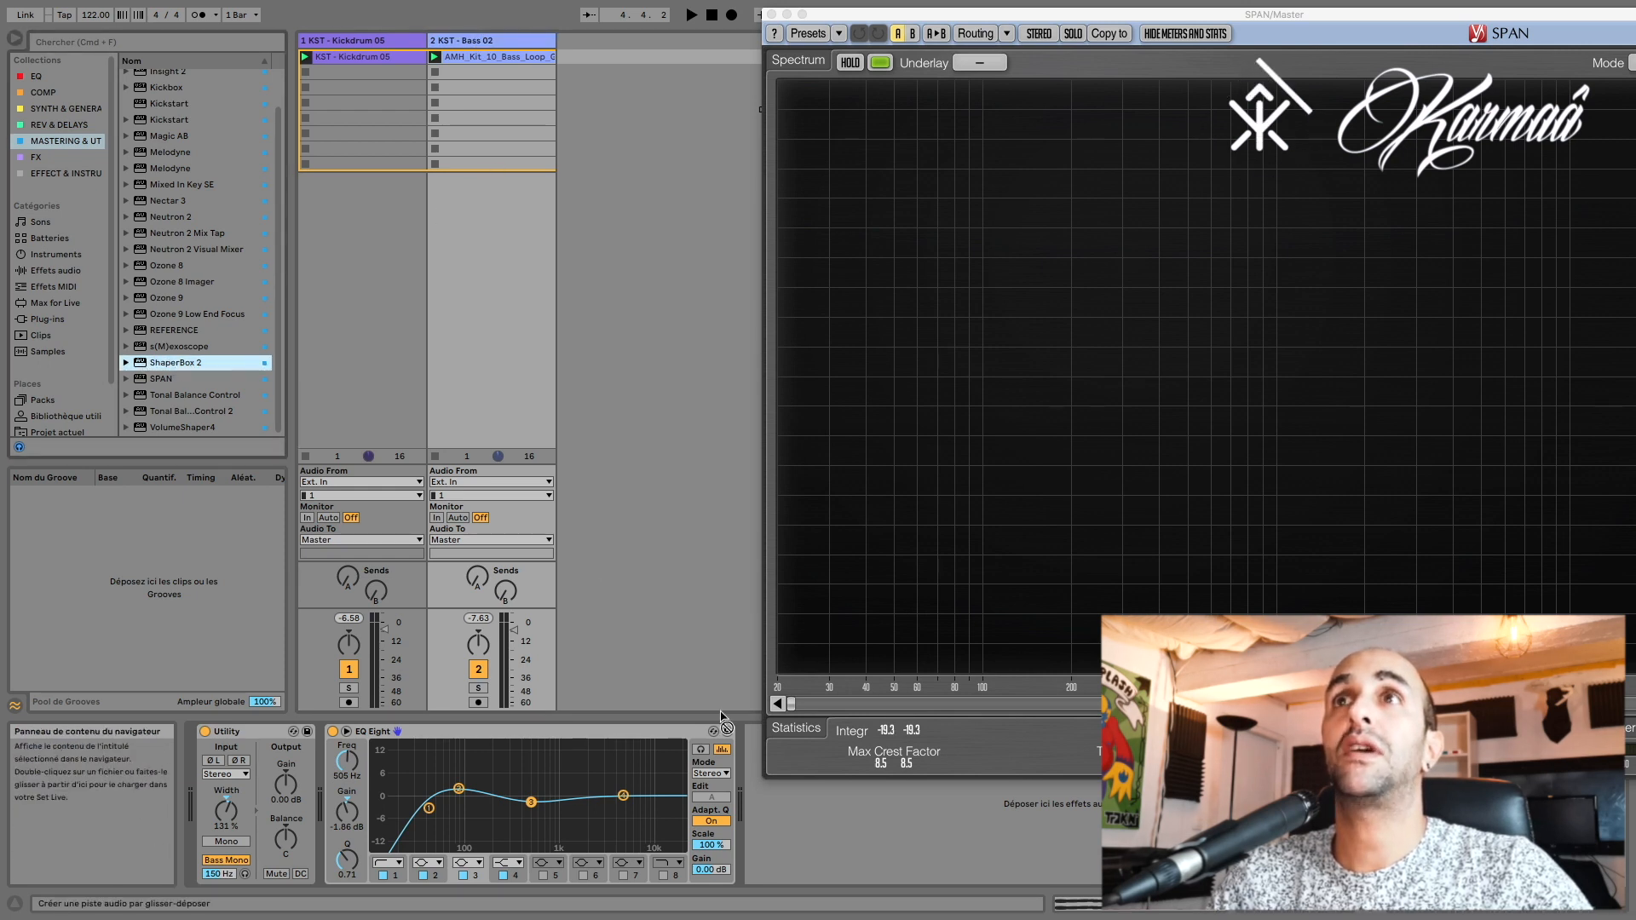
{"action": "left_click", "coordinate": [772, 14]}
Step: Open the Volume shaper in the bass's ShaperBox 2 and set its LFO length to 1/4
{"action": "left_click", "coordinate": [785, 345]}
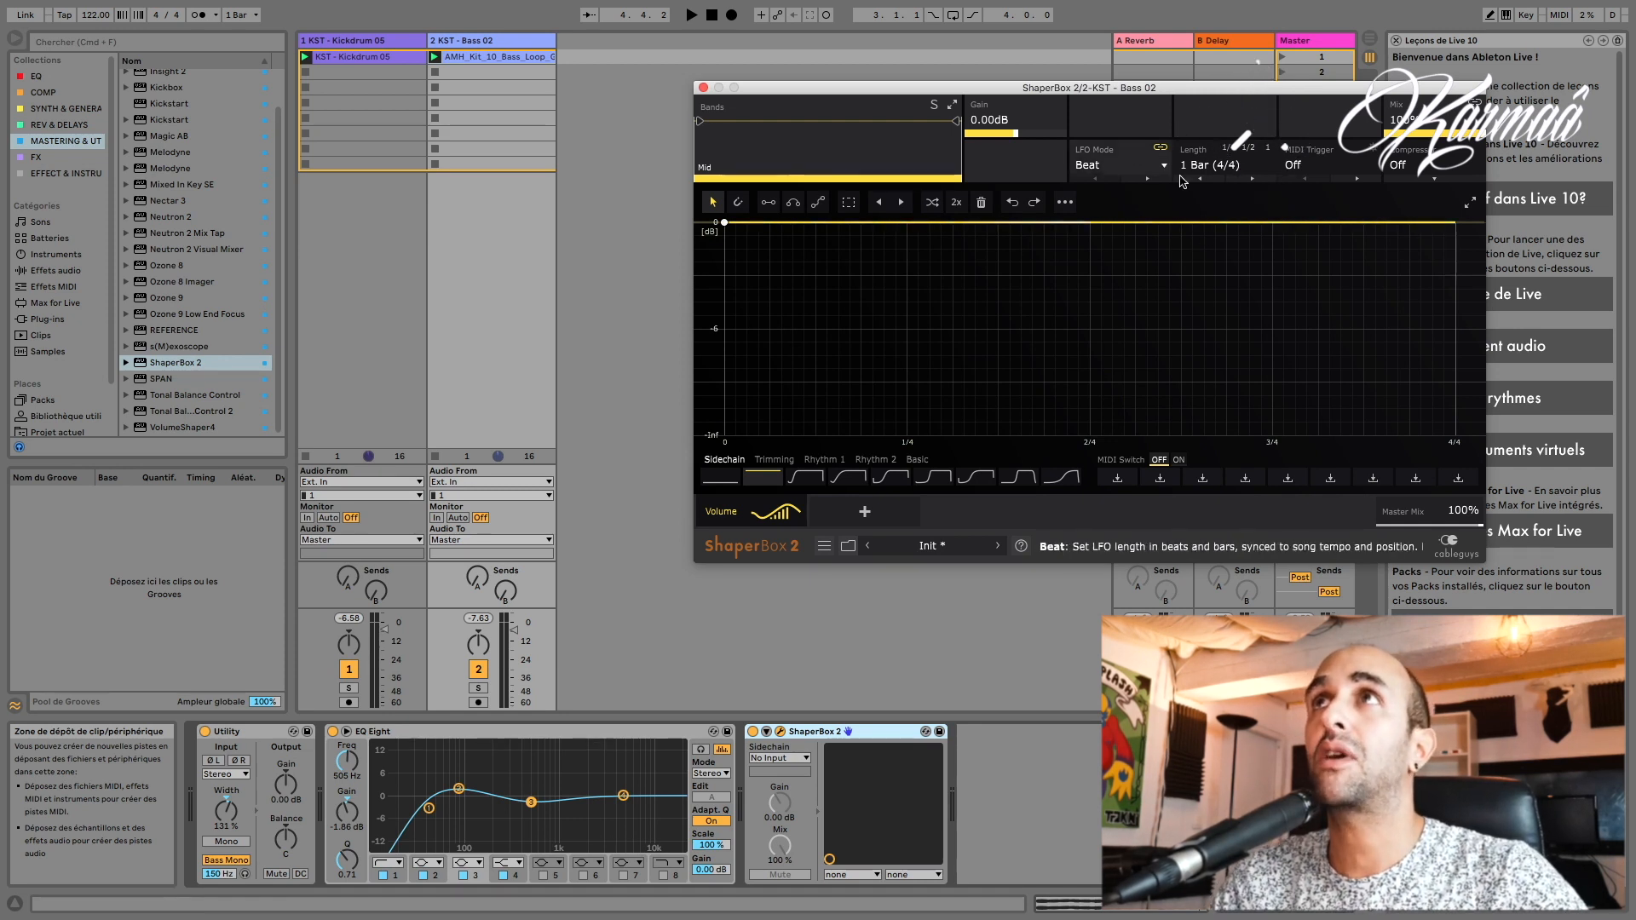
{"action": "left_click", "coordinate": [1207, 165]}
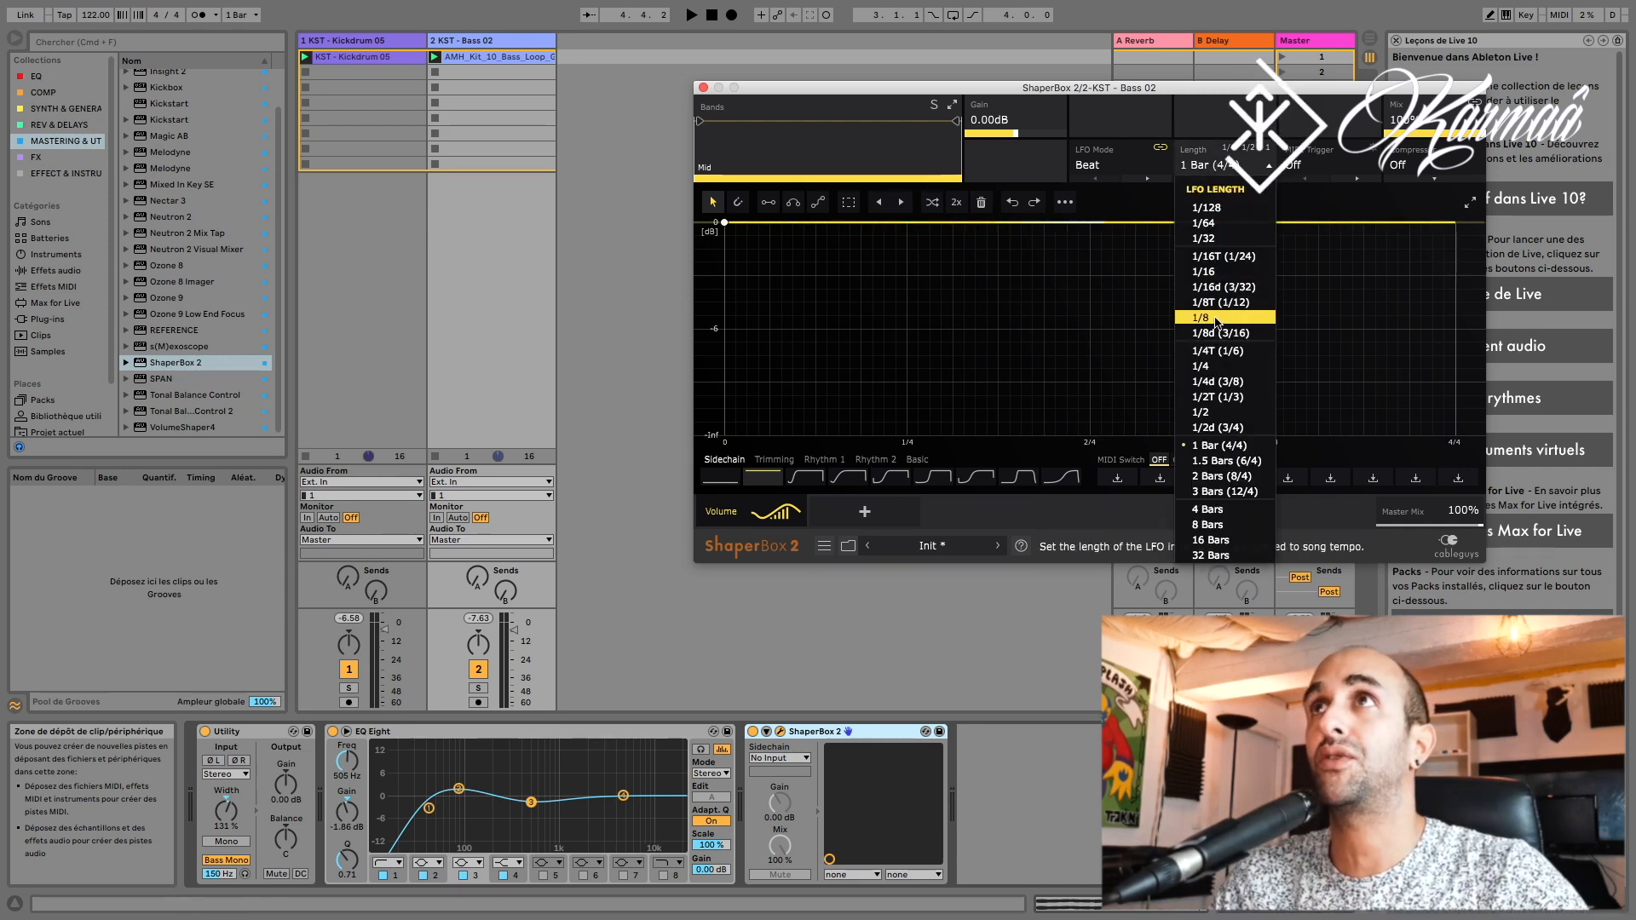
{"action": "left_click", "coordinate": [1210, 365]}
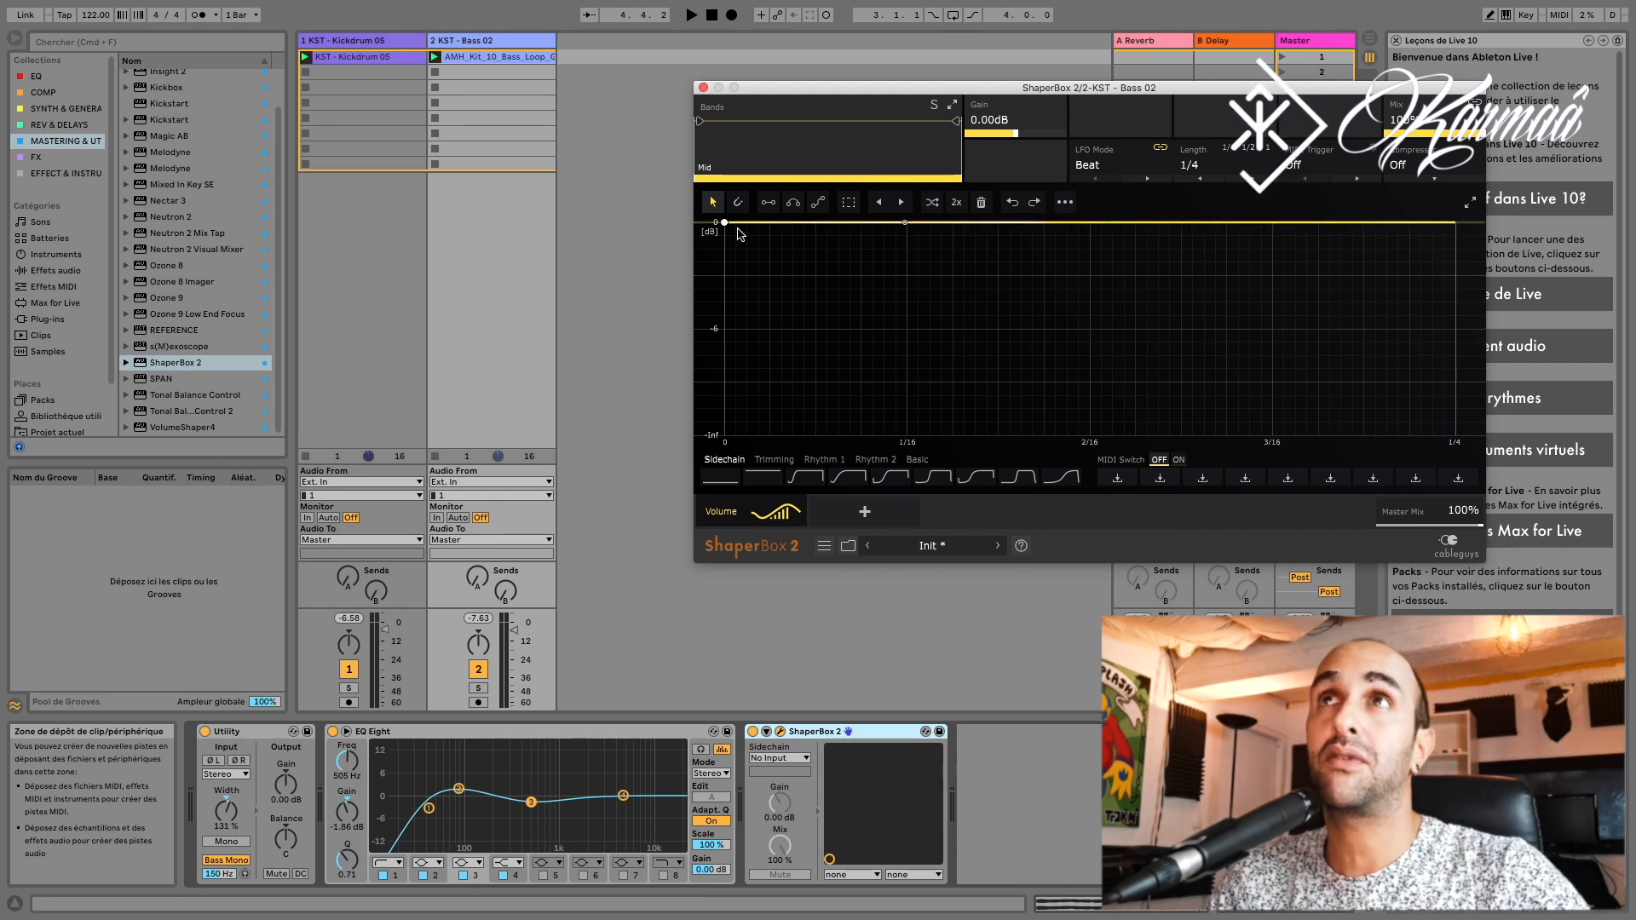
Step: Try a hand-drawn volume curve rising from silence to a peak near 1/16, then try a sidechain preset curve
{"action": "left_click_drag", "start_coordinate": [724, 223], "coordinate": [724, 431]}
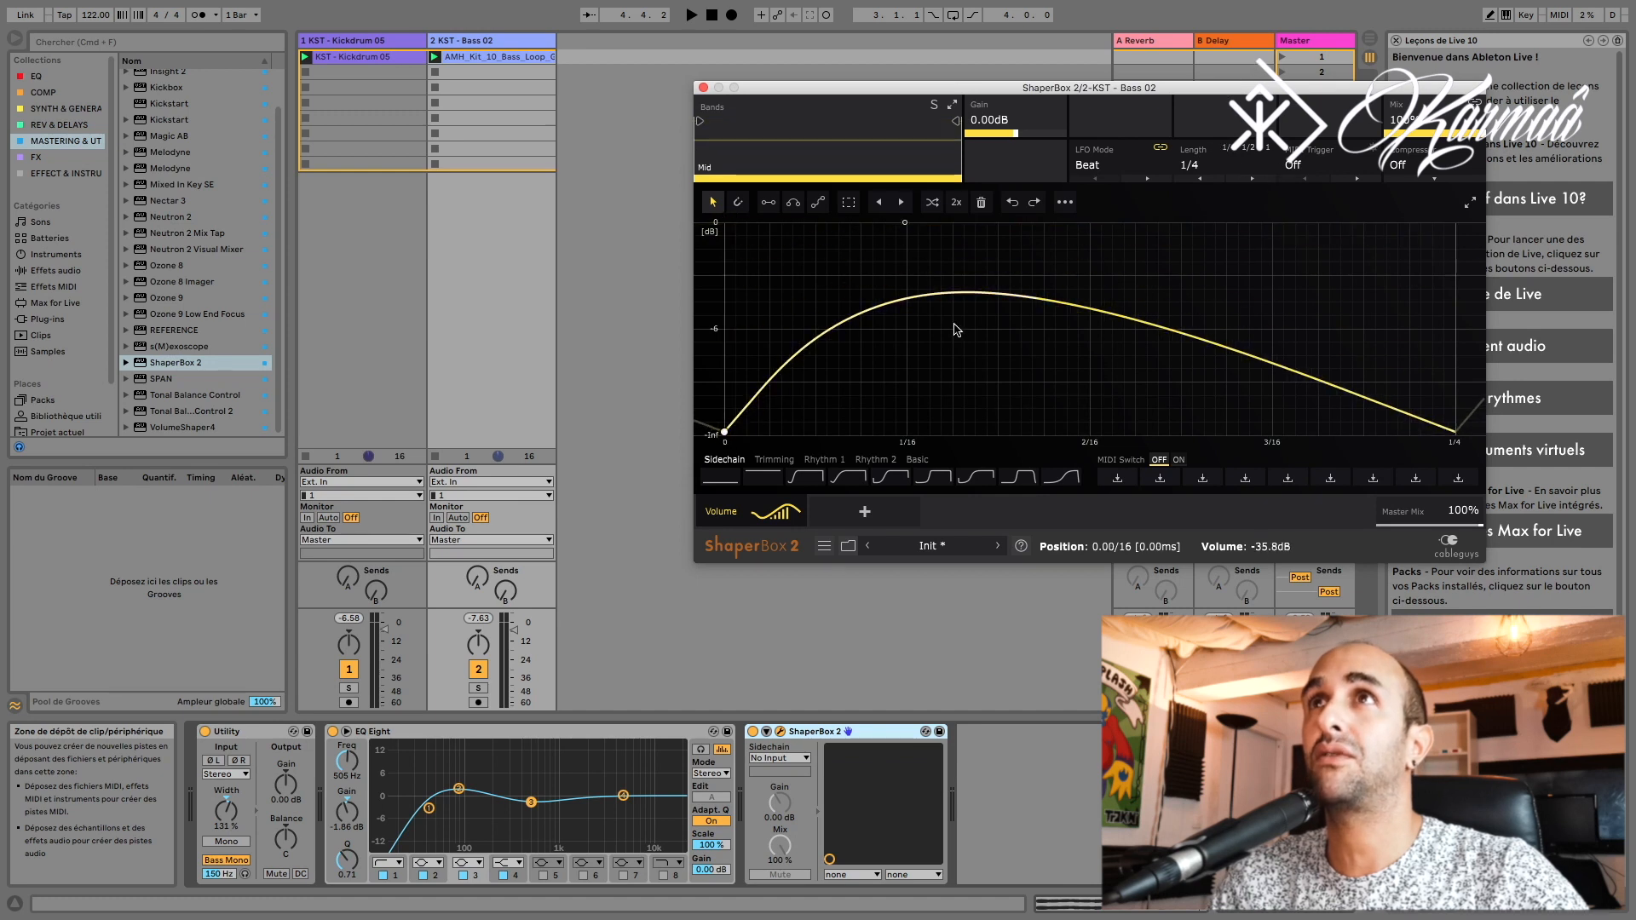
{"action": "left_click_drag", "start_coordinate": [877, 314], "coordinate": [905, 224]}
{"action": "left_click", "coordinate": [1094, 293]}
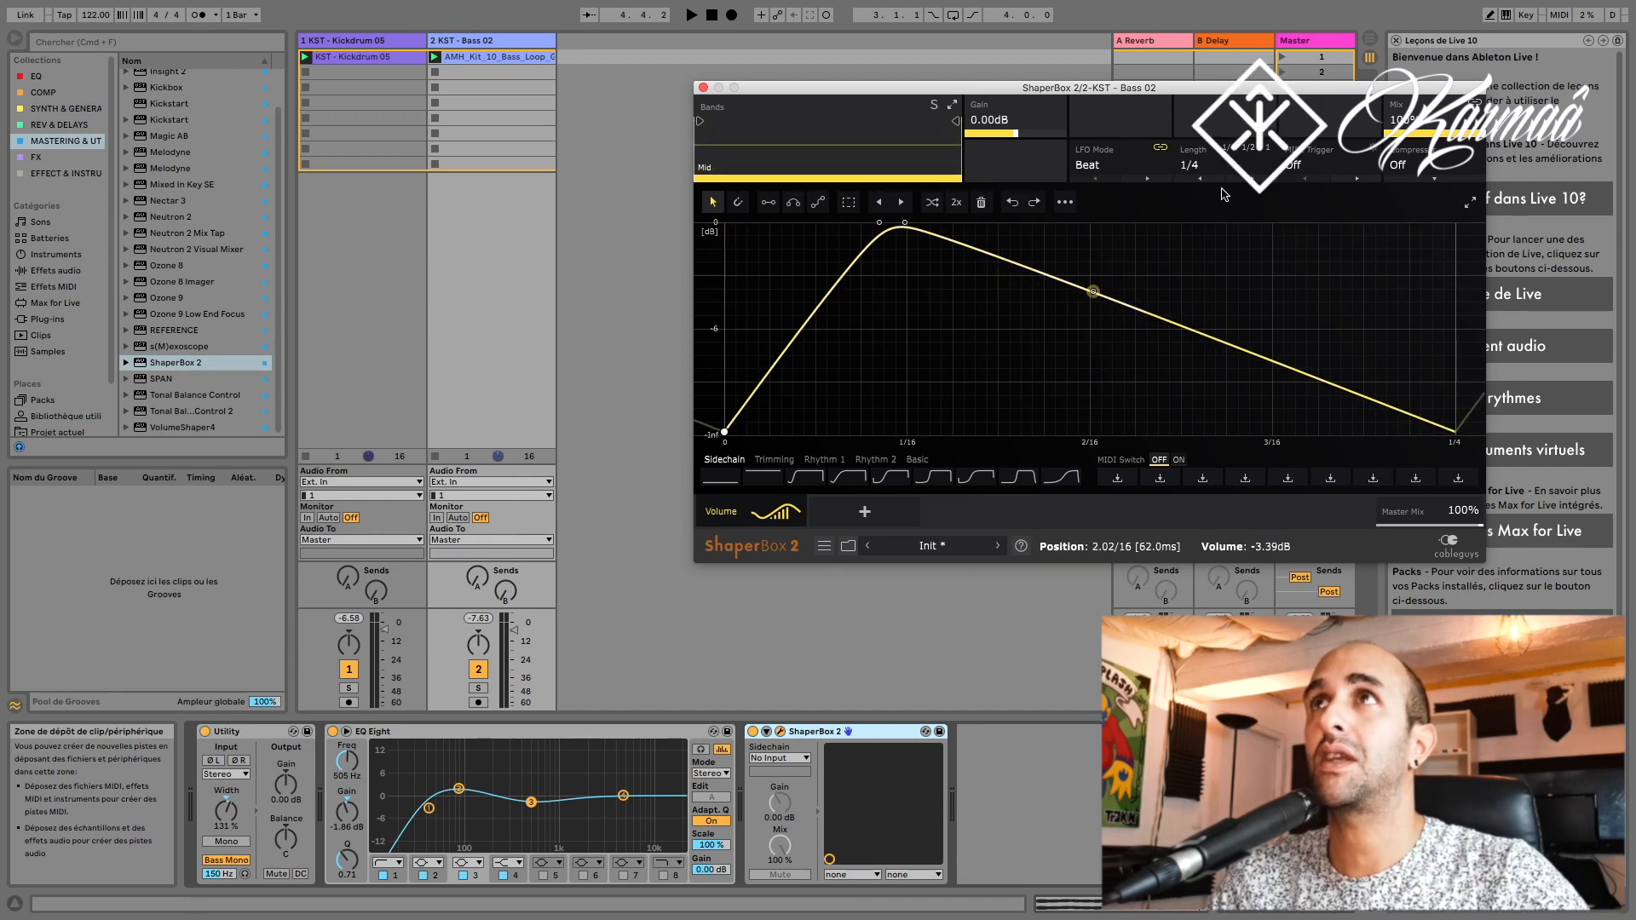
{"action": "left_click", "coordinate": [892, 476]}
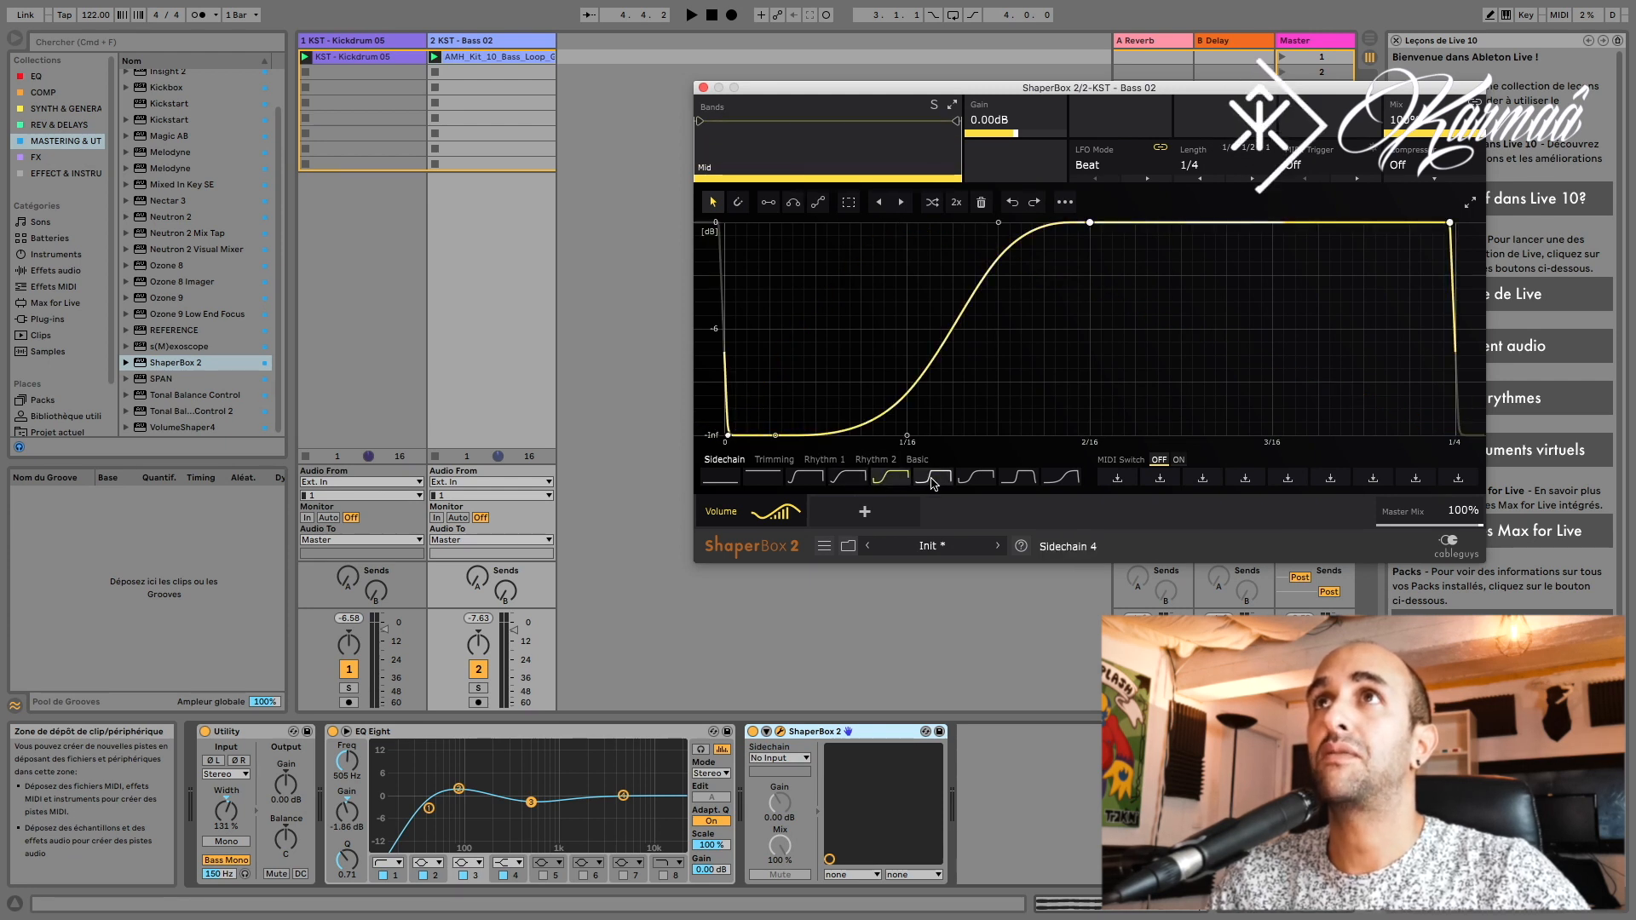
Step: Apply the Sidechain 4 curve to the bass volume, making the rise start and peak earlier and the final drop begin slightly sooner
{"action": "left_click", "coordinate": [934, 484]}
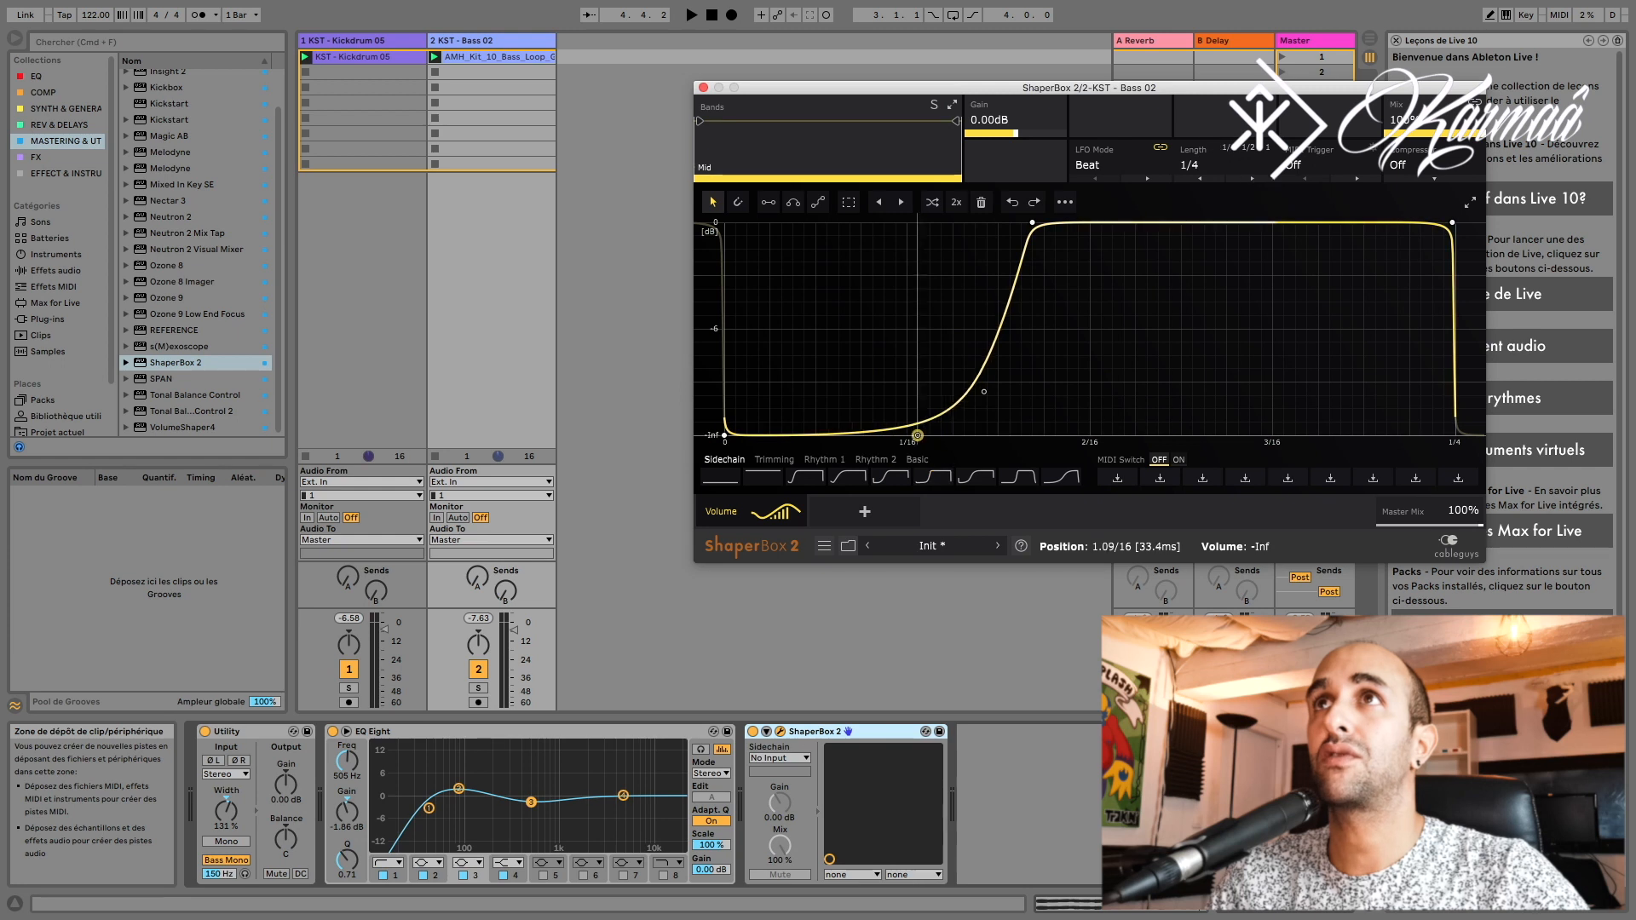
{"action": "left_click_drag", "start_coordinate": [917, 436], "coordinate": [872, 436]}
{"action": "left_click_drag", "start_coordinate": [1032, 224], "coordinate": [1001, 223]}
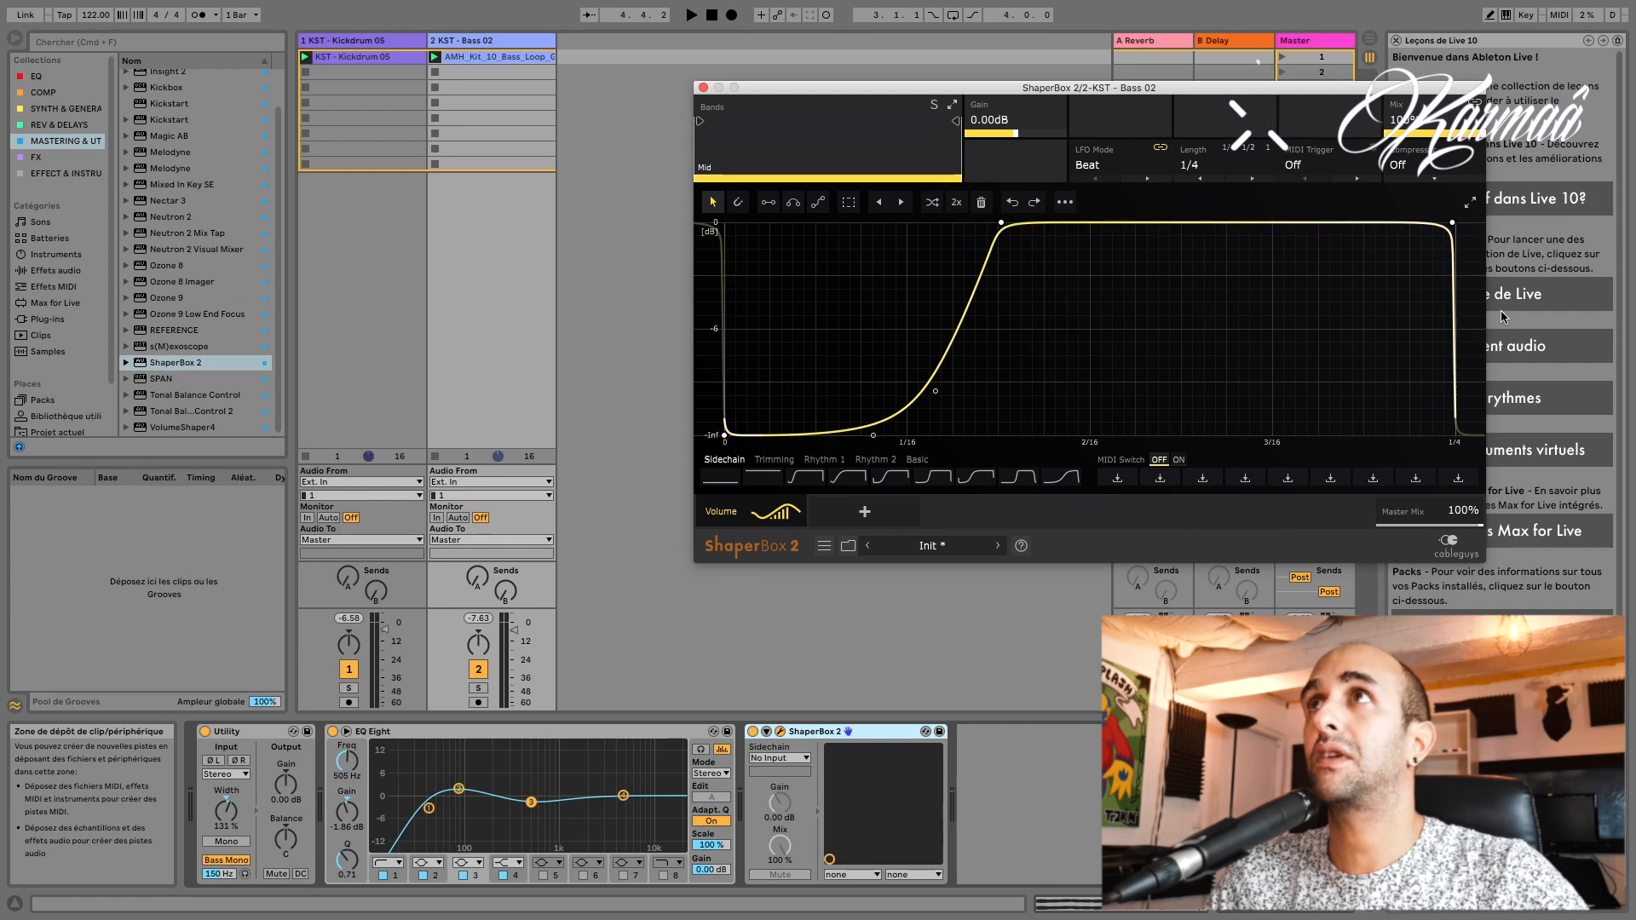
{"action": "left_click_drag", "start_coordinate": [1453, 222], "coordinate": [1441, 222]}
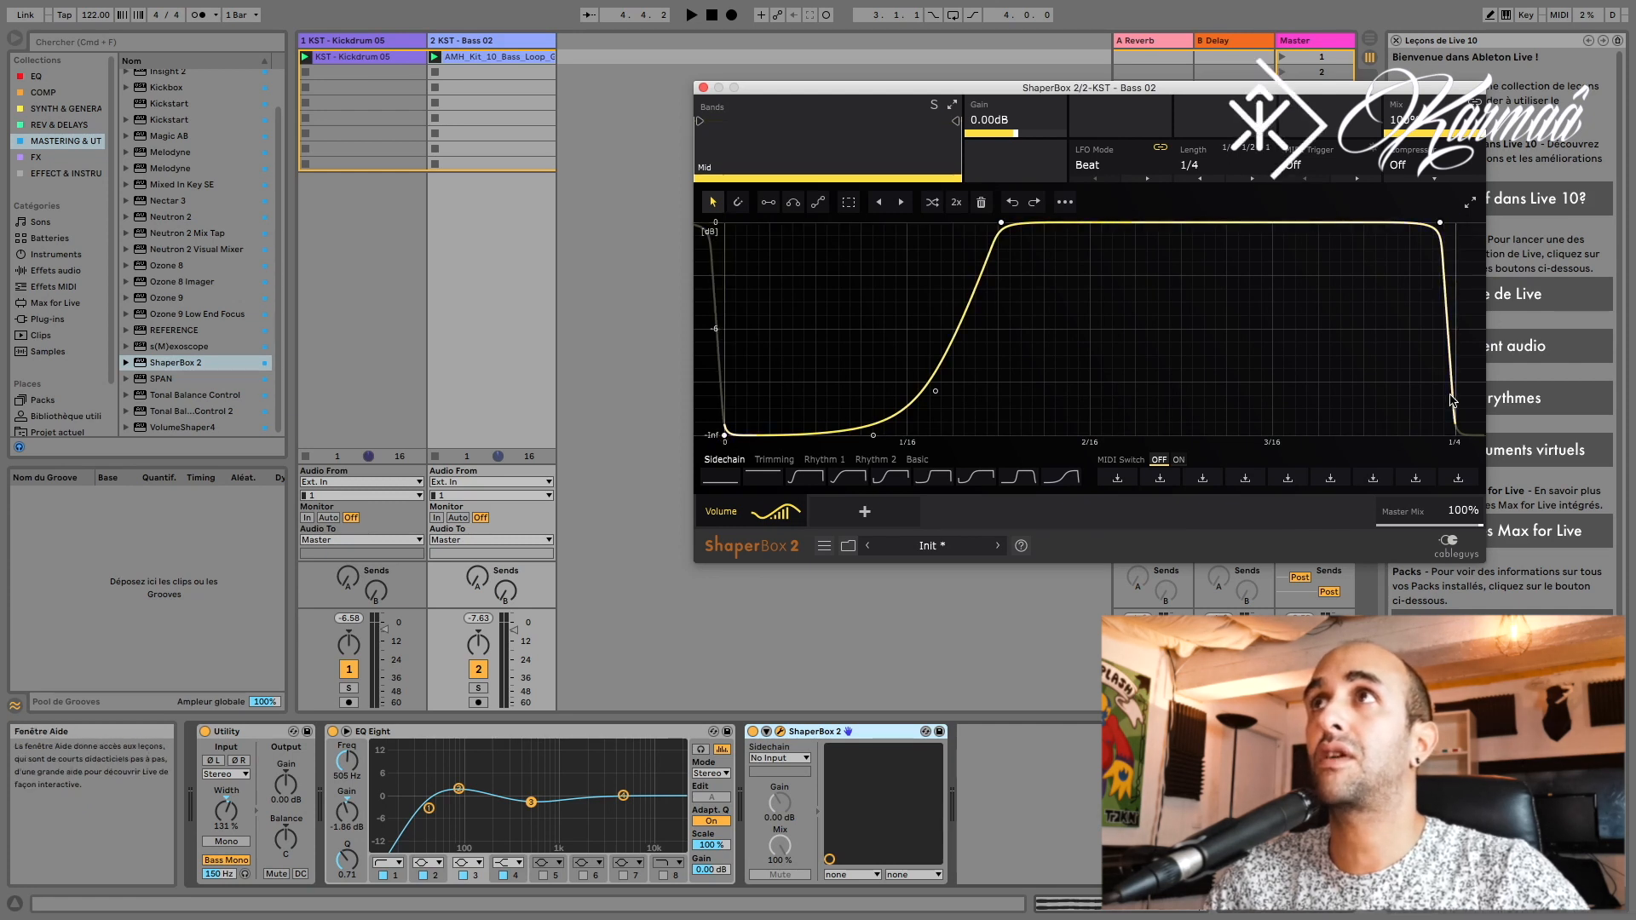
{"action": "left_click_drag", "start_coordinate": [1455, 433], "coordinate": [1452, 435]}
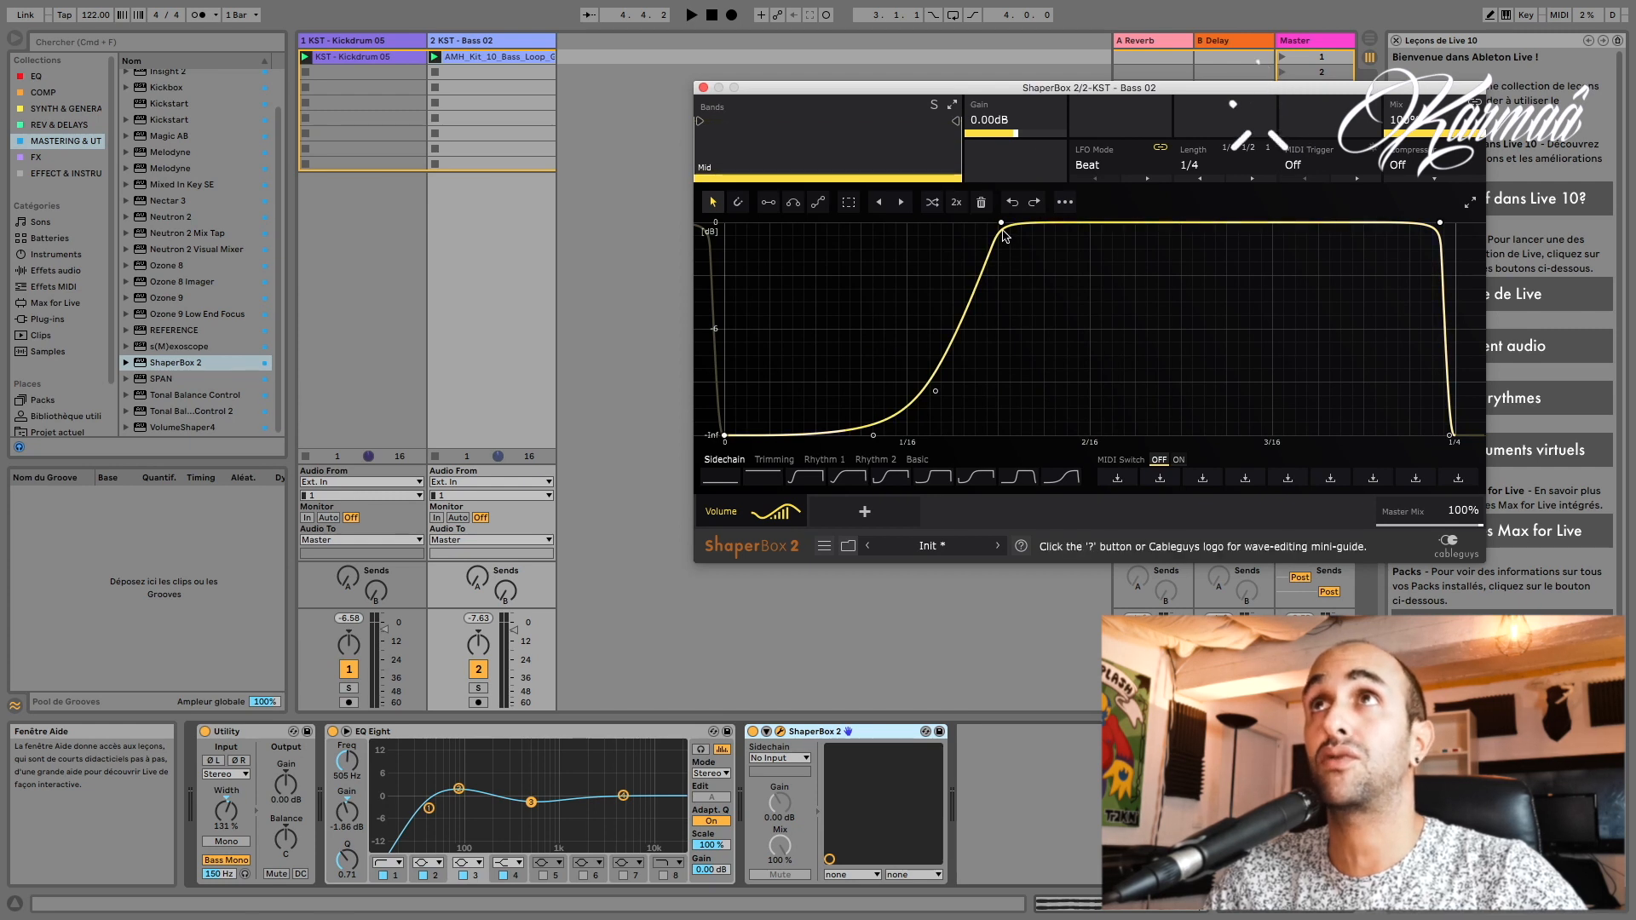
{"action": "left_click_drag", "start_coordinate": [1003, 230], "coordinate": [999, 226]}
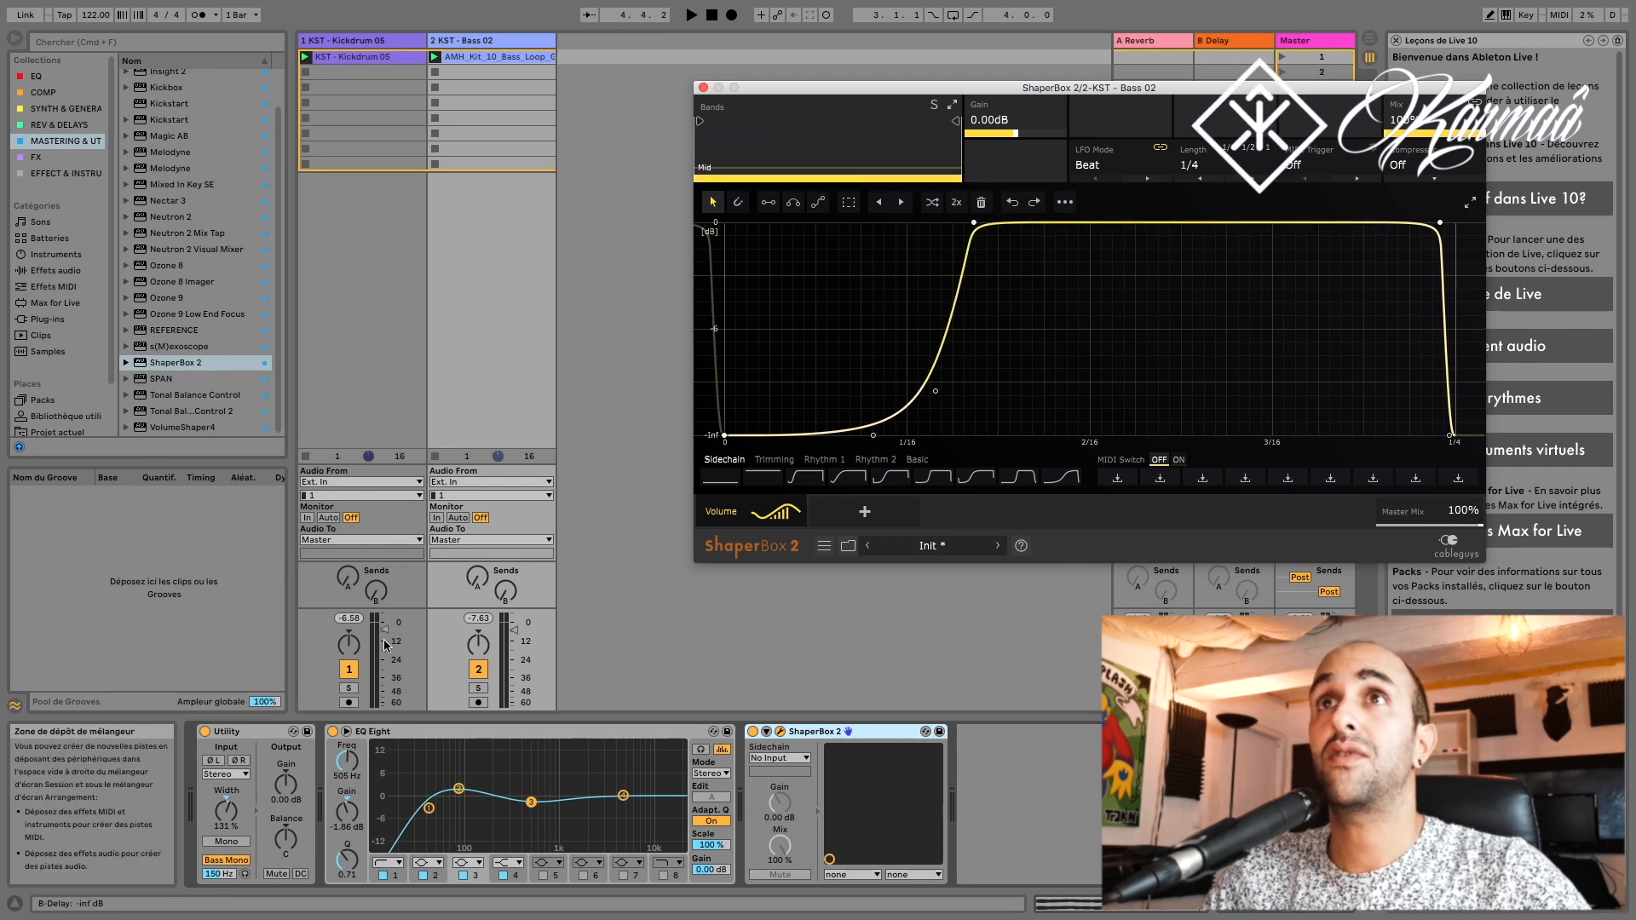
Step: Solo the bass, play it and sharpen the volume curve's corner just before the final drop
{"action": "left_click", "coordinate": [480, 688]}
{"action": "key", "text": "space"}
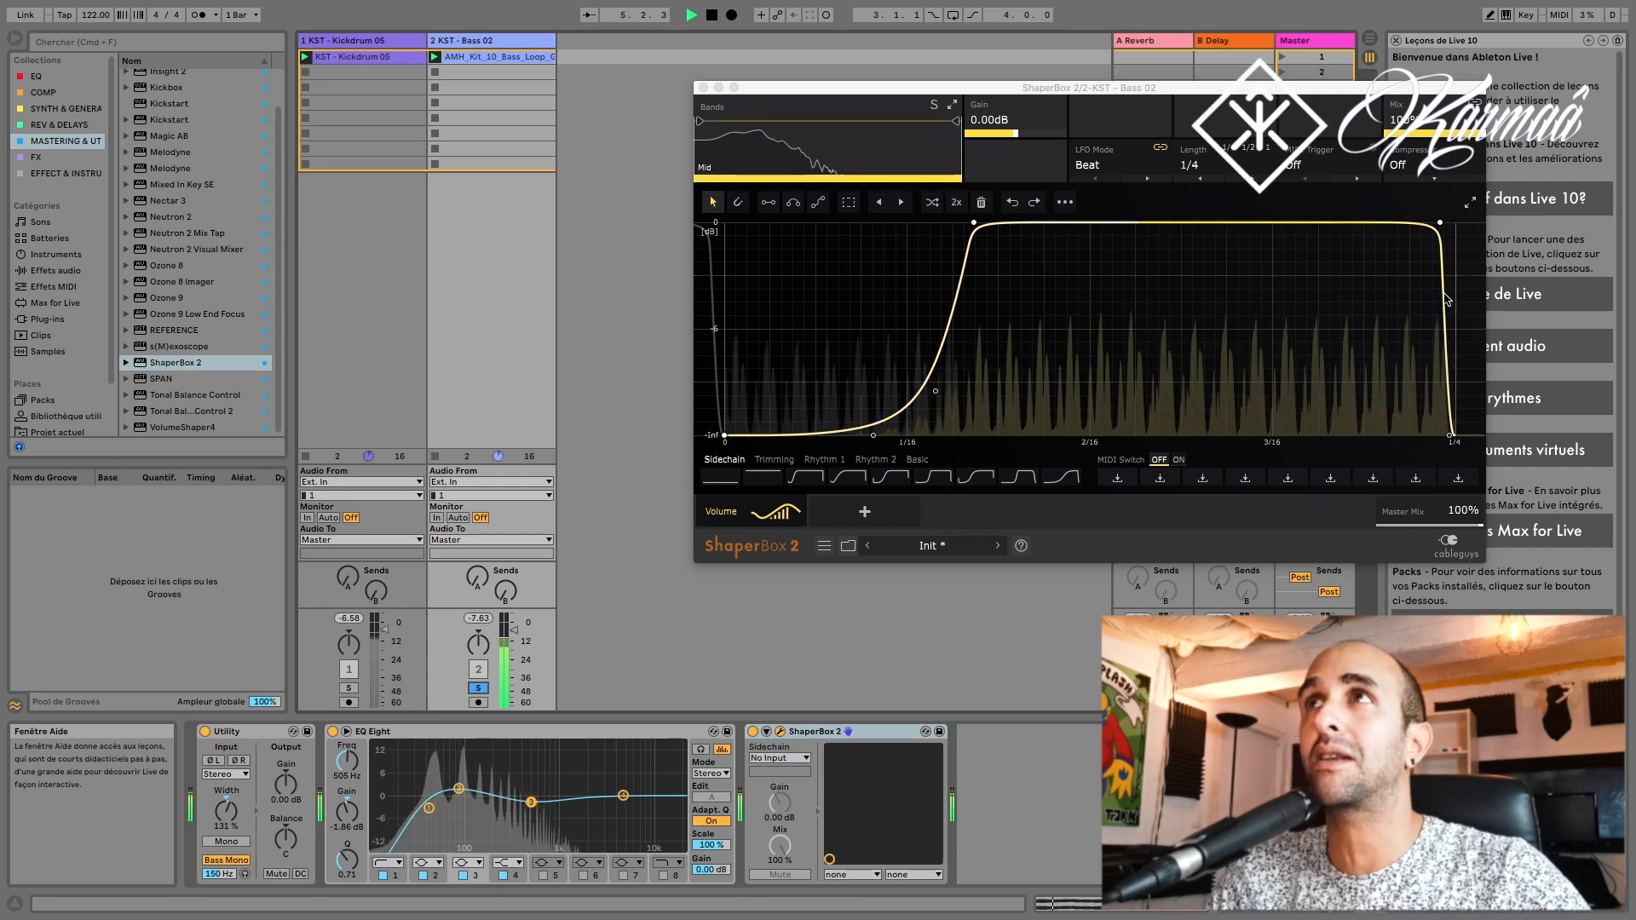
{"action": "left_click", "coordinate": [1433, 226]}
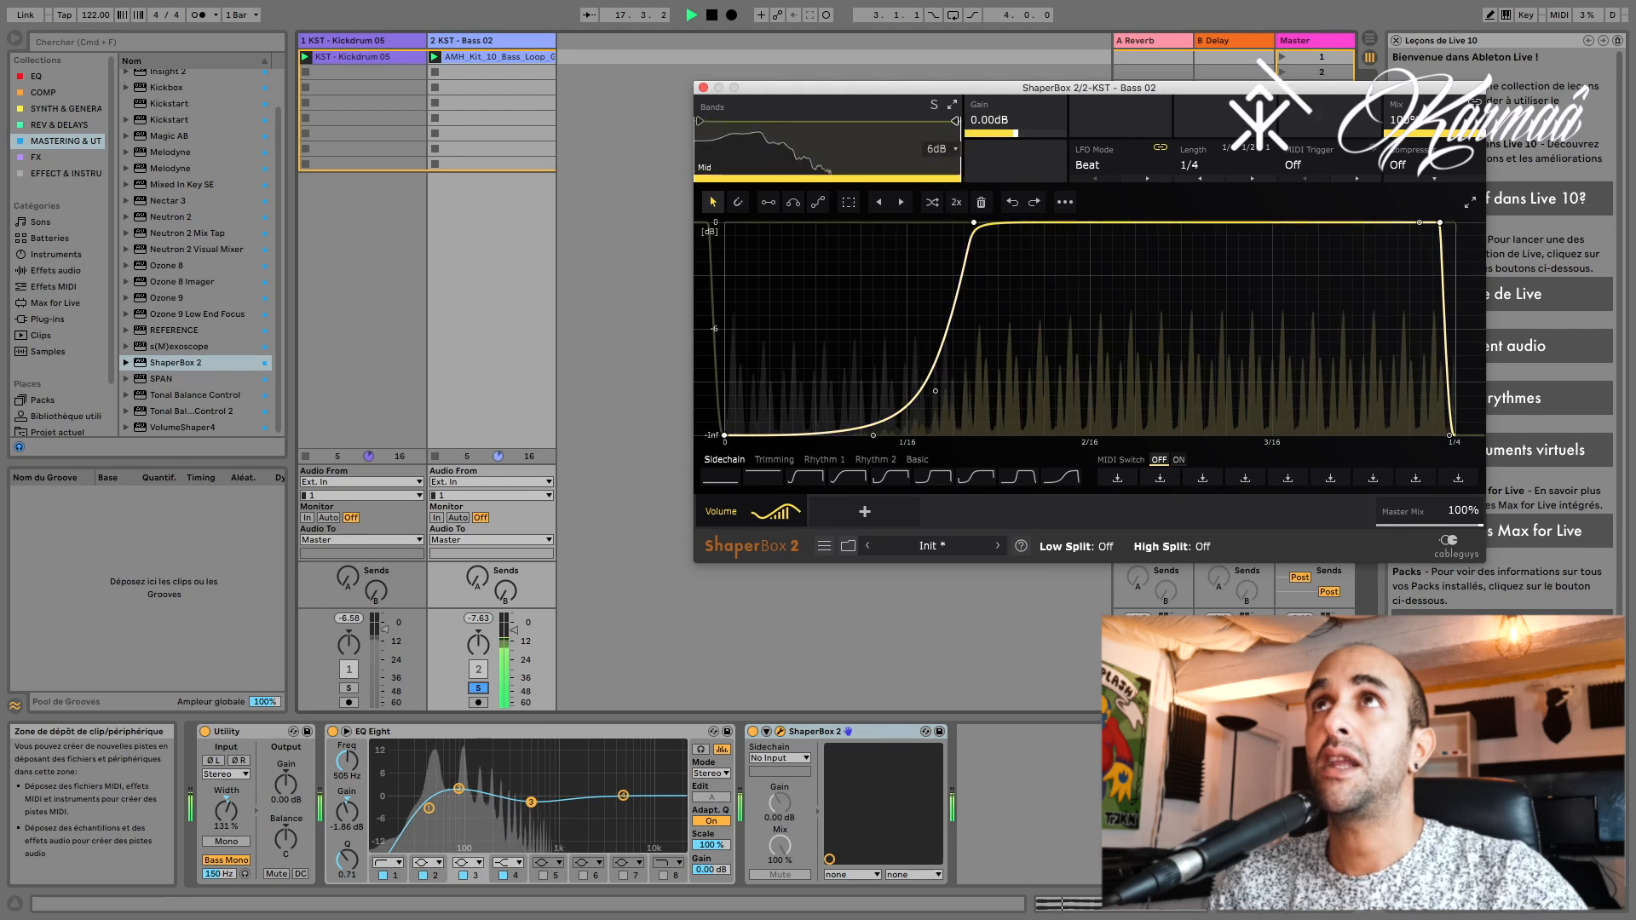
Step: Split off a High band at about 253 Hz and give it the first sidechain curve, starting at full volume with the dip slightly later
{"action": "left_click_drag", "start_coordinate": [956, 121], "coordinate": [886, 122]}
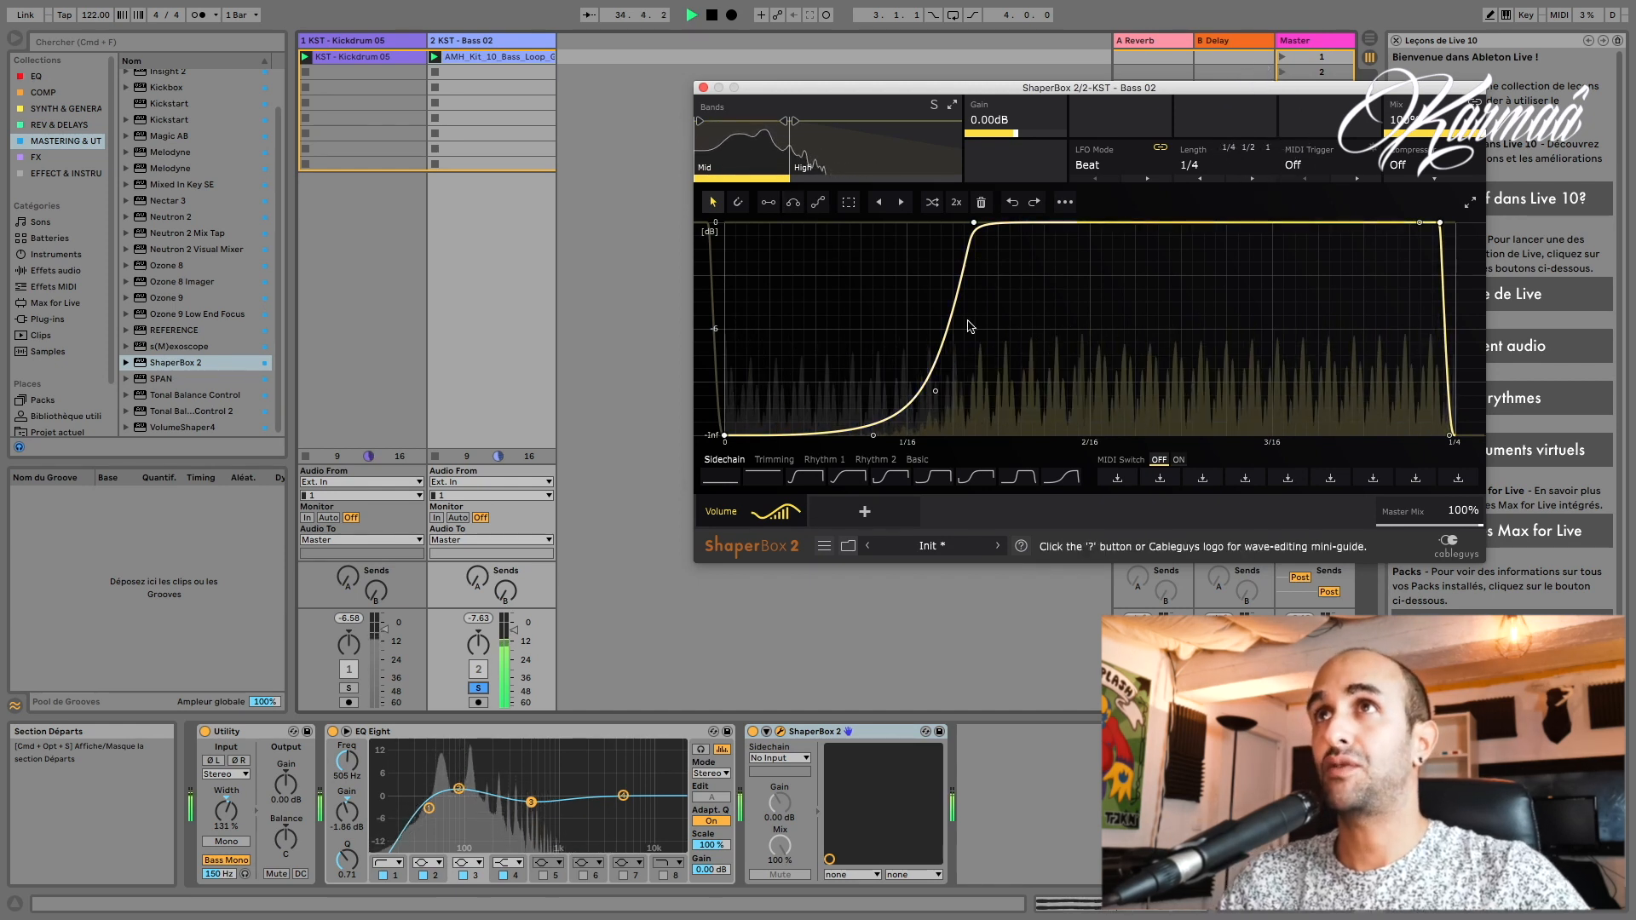
{"action": "left_click", "coordinate": [856, 147]}
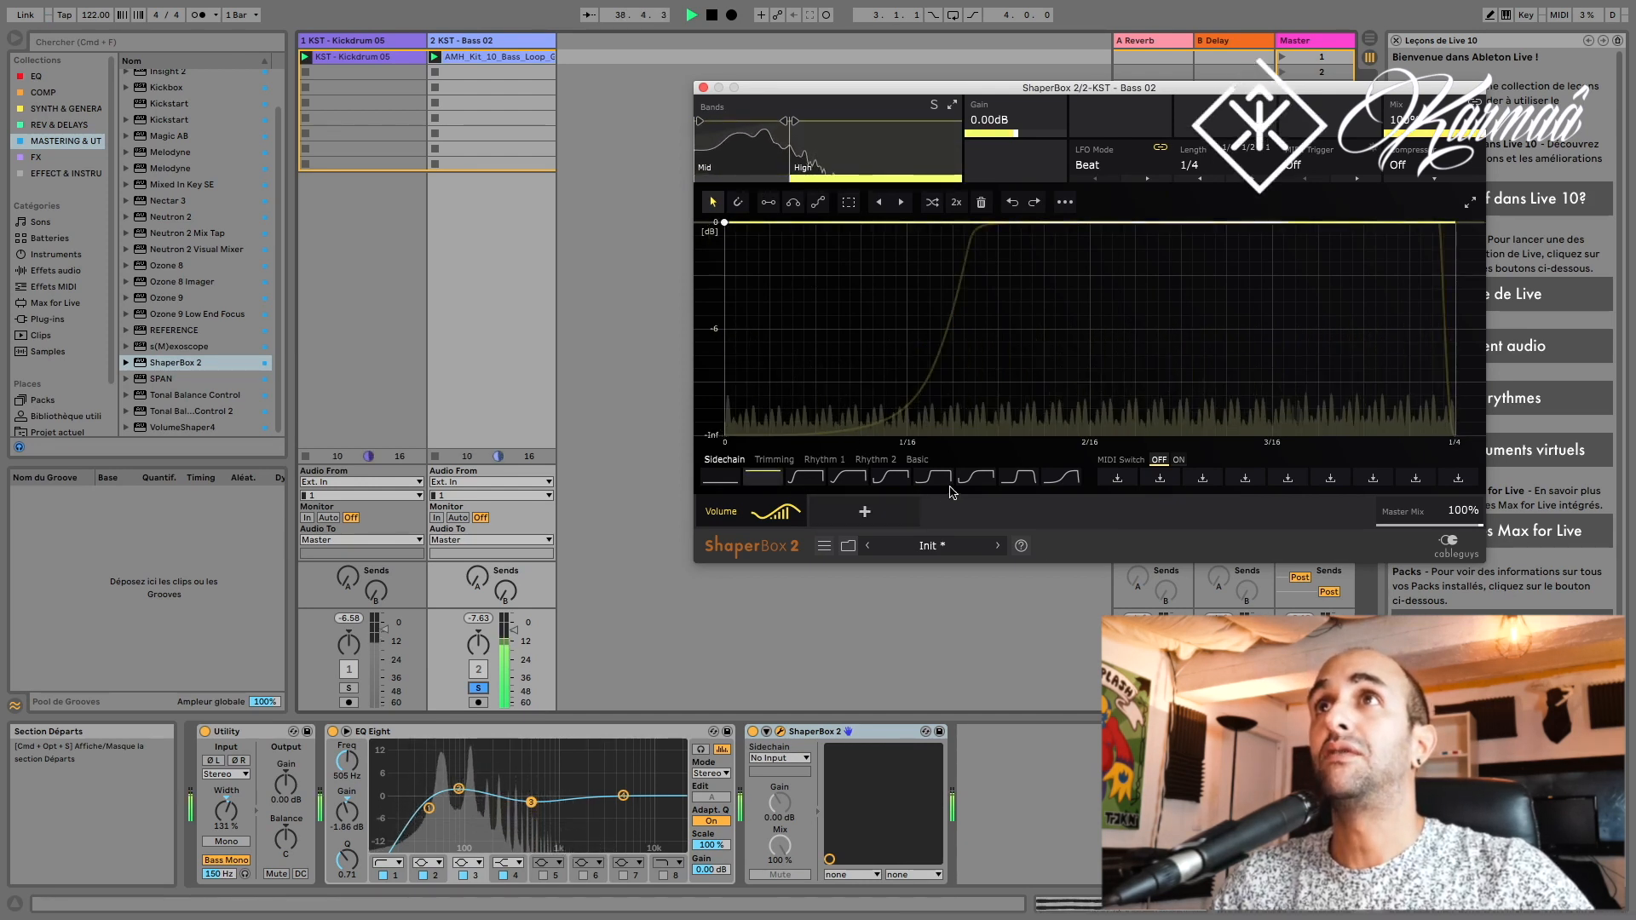
{"action": "left_click", "coordinate": [806, 480]}
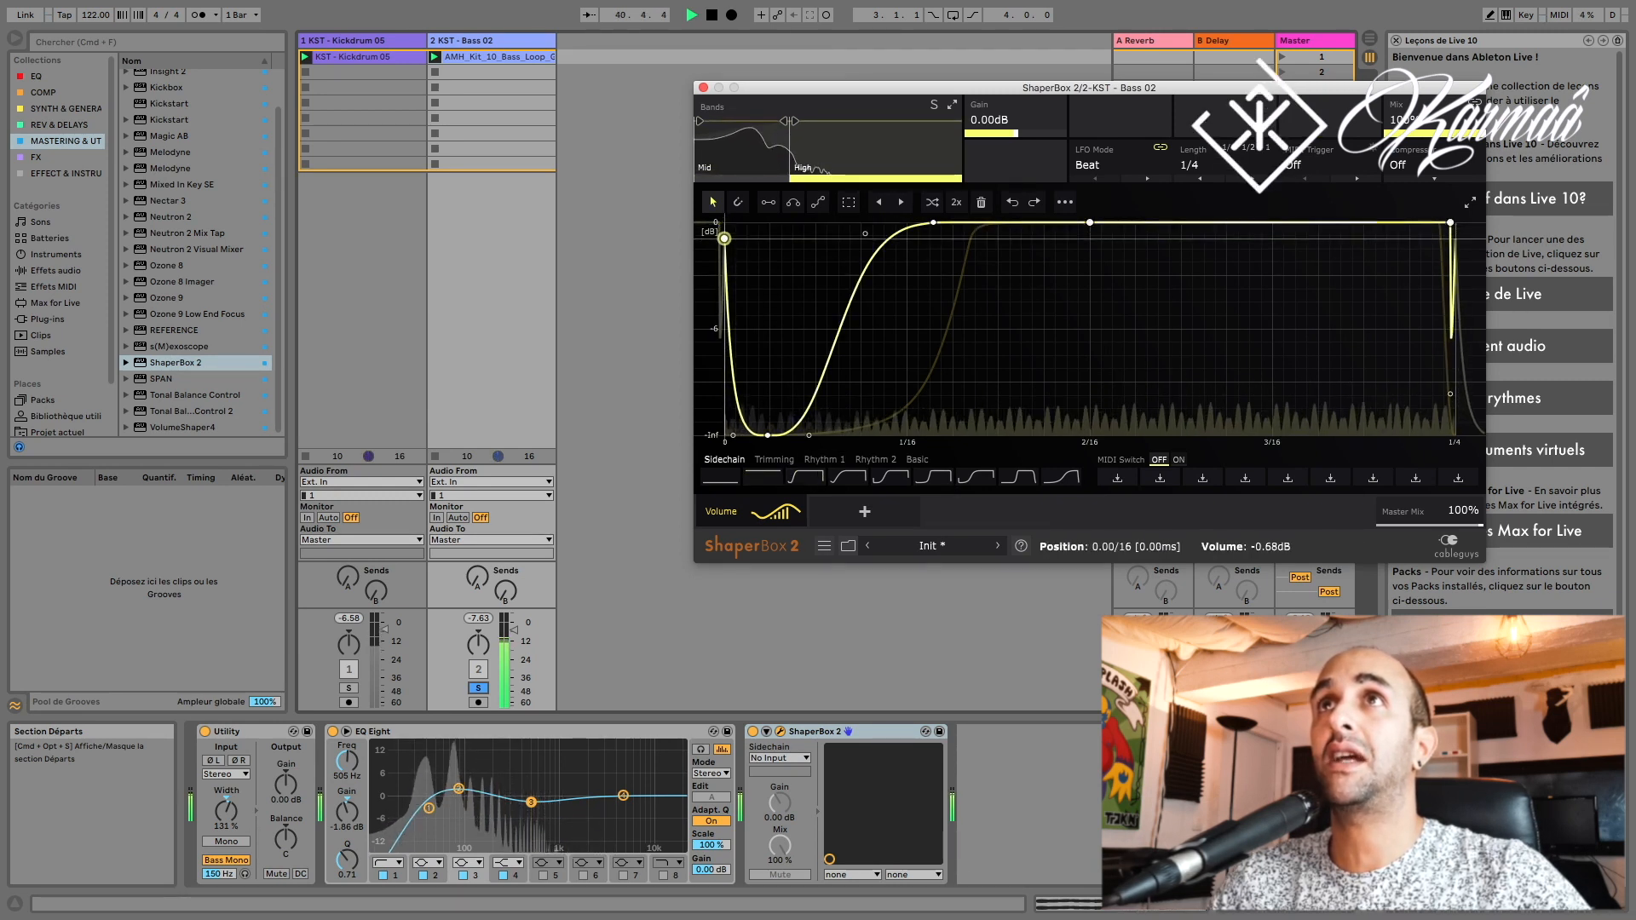
{"action": "double_click", "coordinate": [1450, 394]}
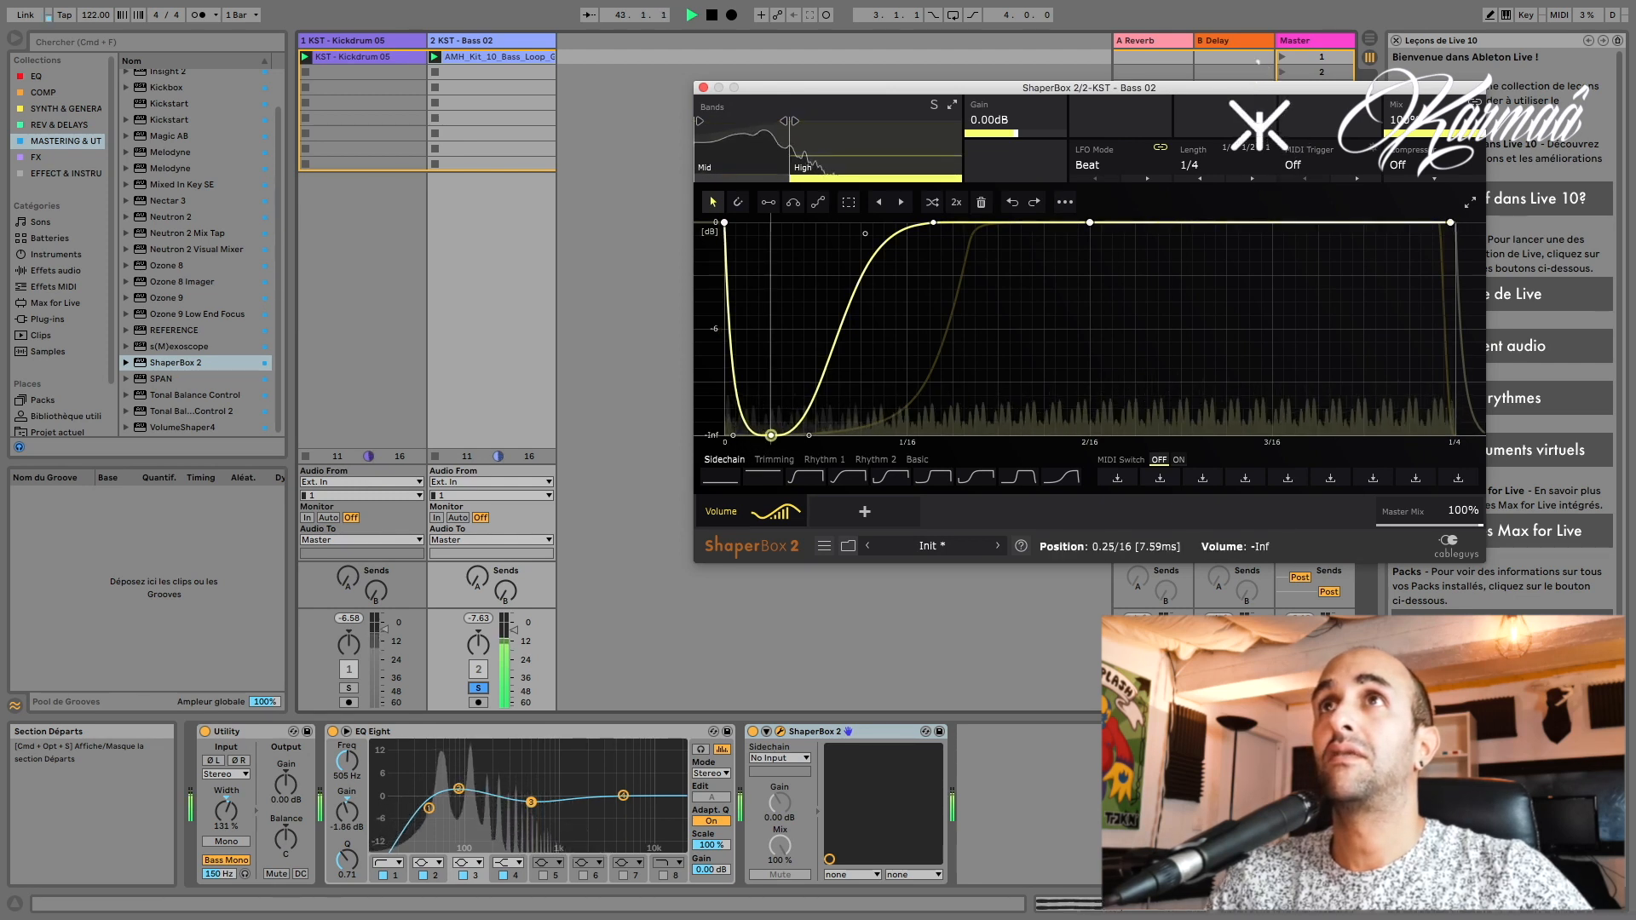
{"action": "left_click_drag", "start_coordinate": [768, 436], "coordinate": [837, 434]}
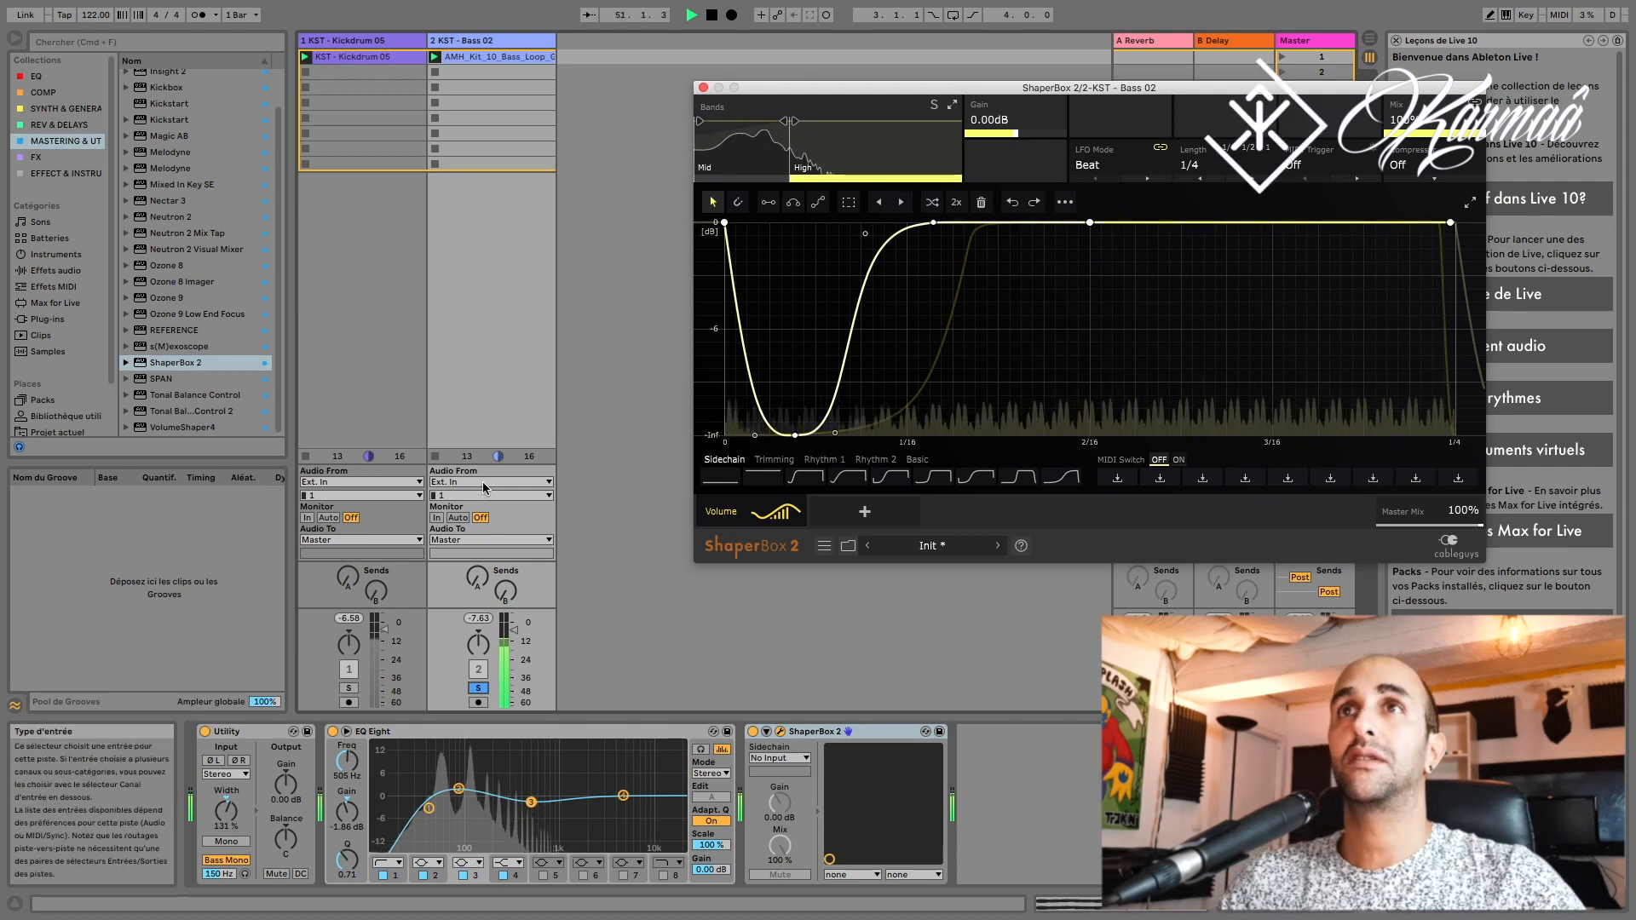
Step: Take the bass out of solo, select ShaperBox 2's Mid band and raise the Mid/High split frequency slightly
{"action": "left_click", "coordinate": [479, 690]}
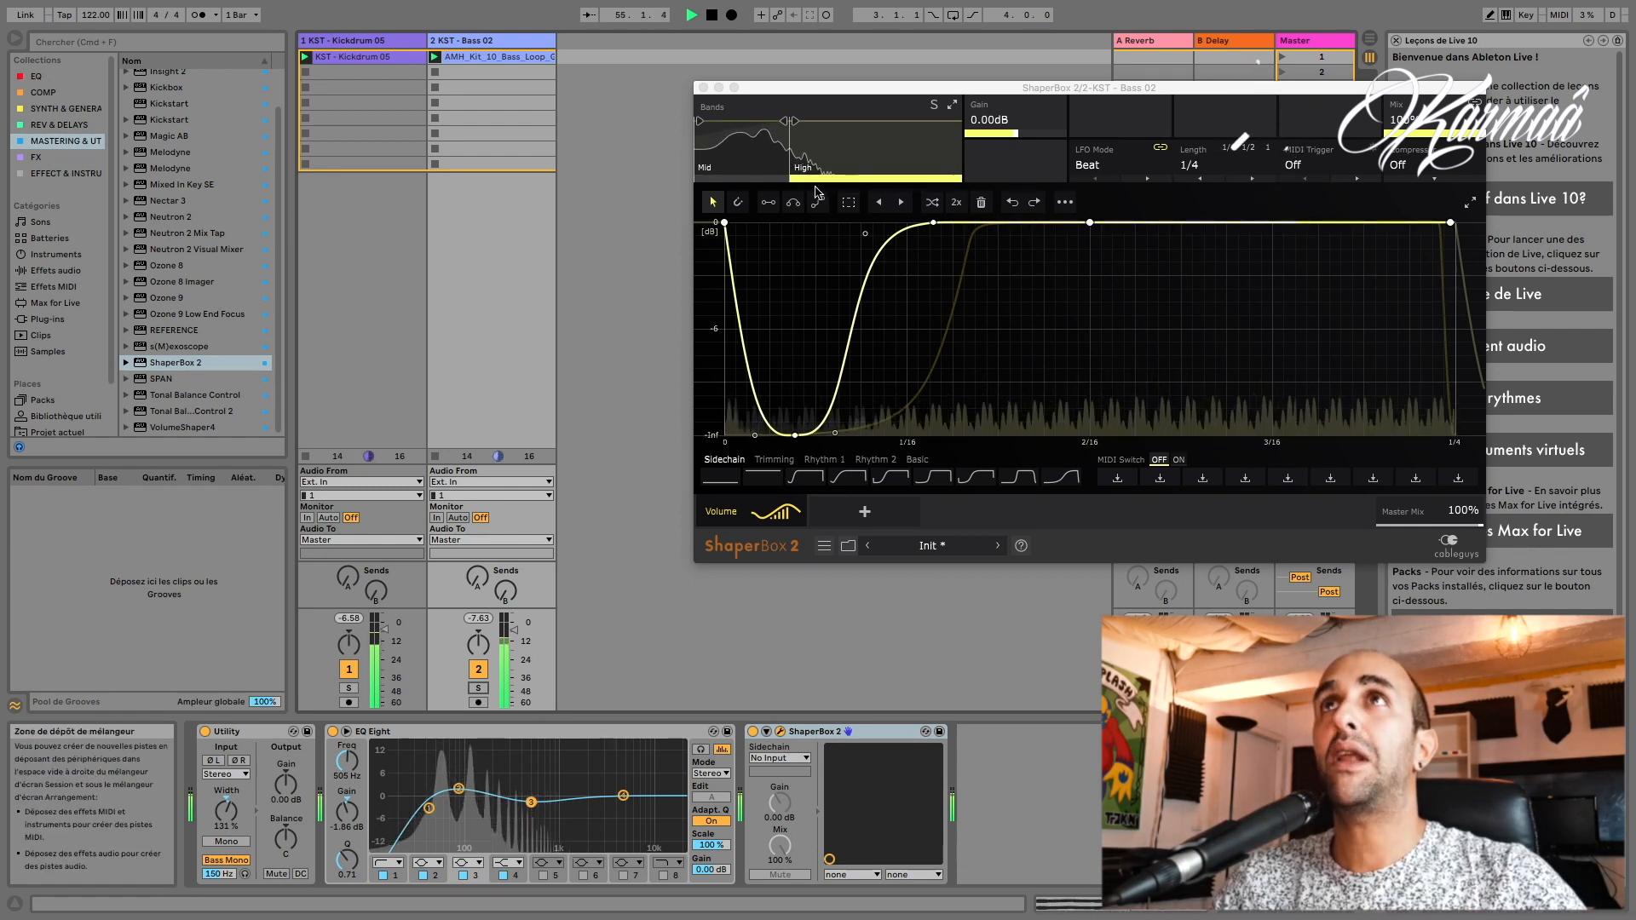
{"action": "left_click", "coordinate": [740, 155]}
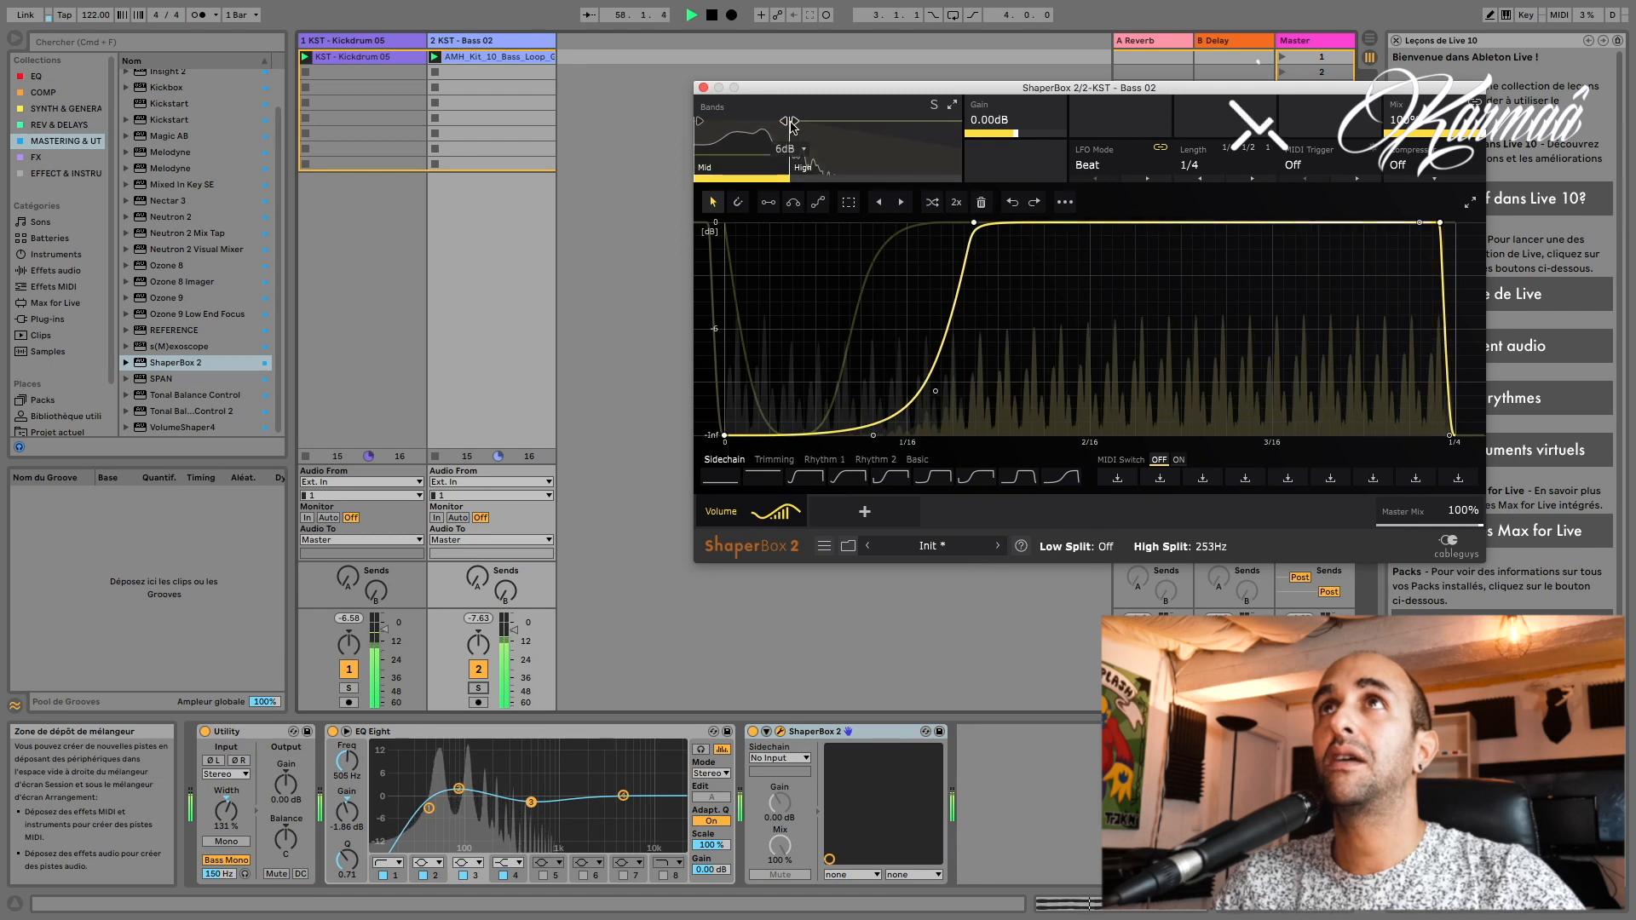
{"action": "left_click_drag", "start_coordinate": [788, 121], "coordinate": [799, 121]}
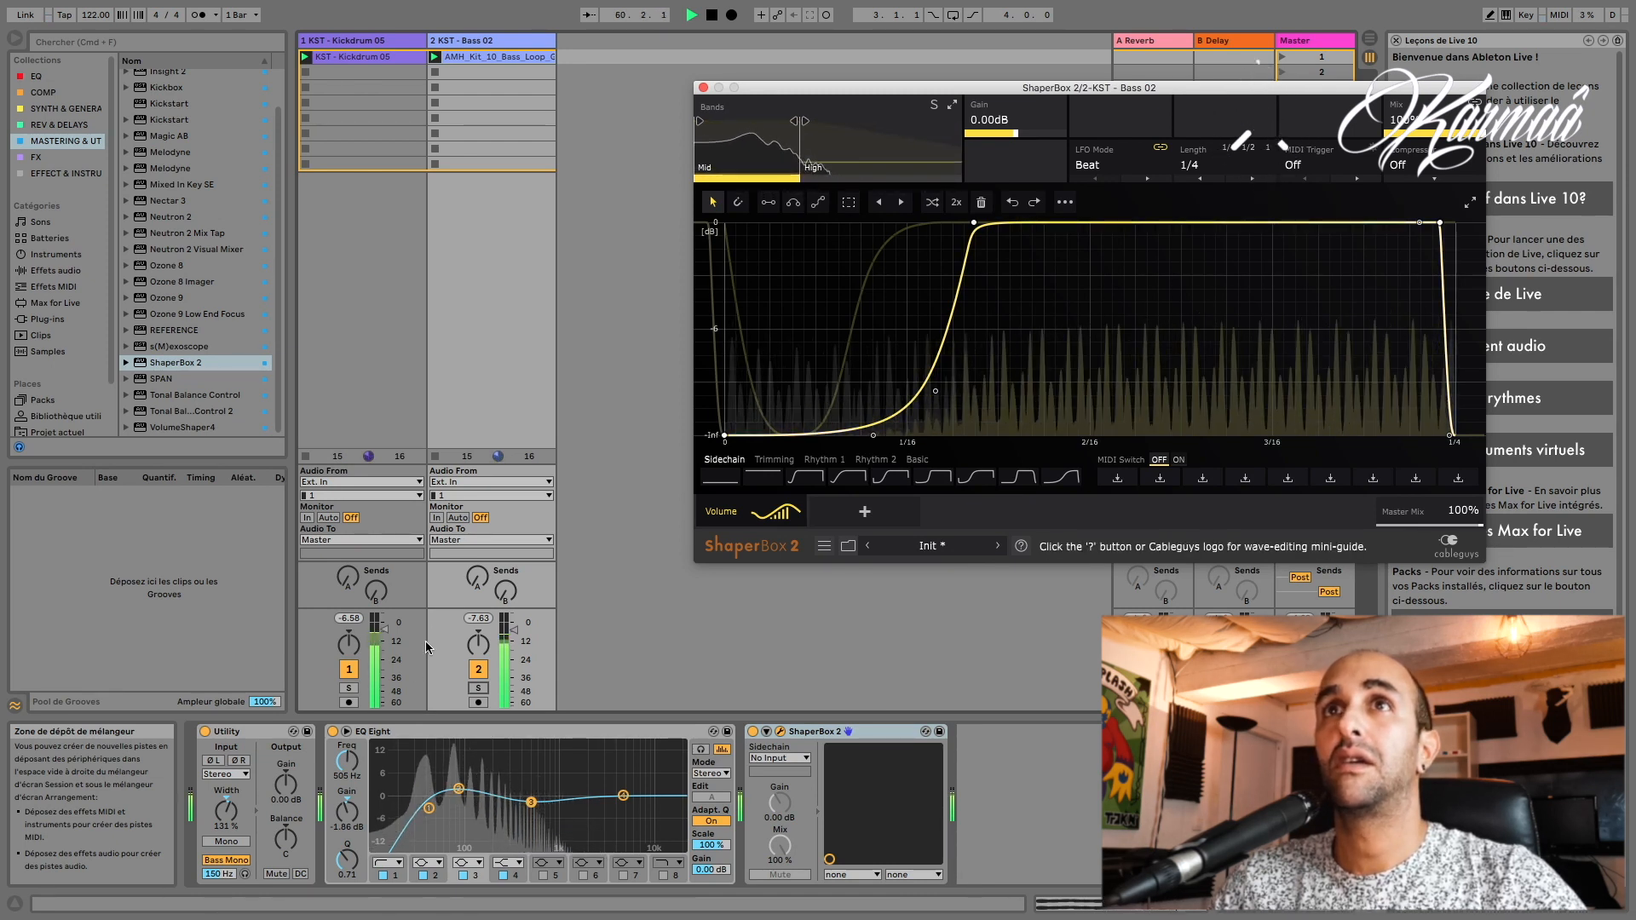
Step: Solo the kick track and stop playback
{"action": "left_click", "coordinate": [349, 688]}
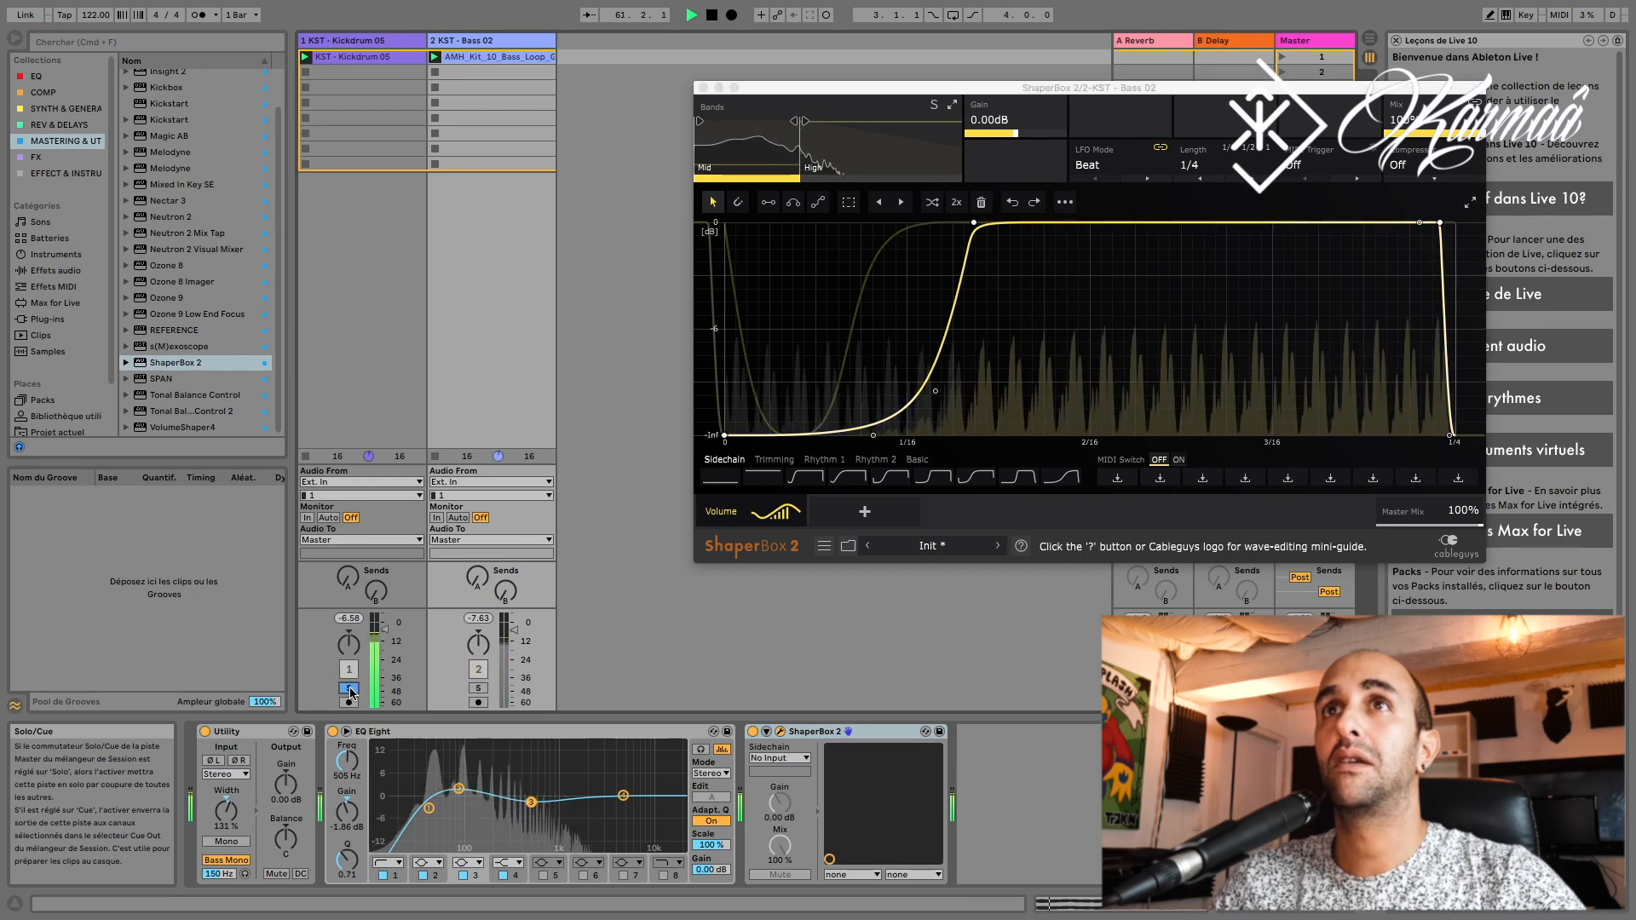
{"action": "key", "text": "super+space"}
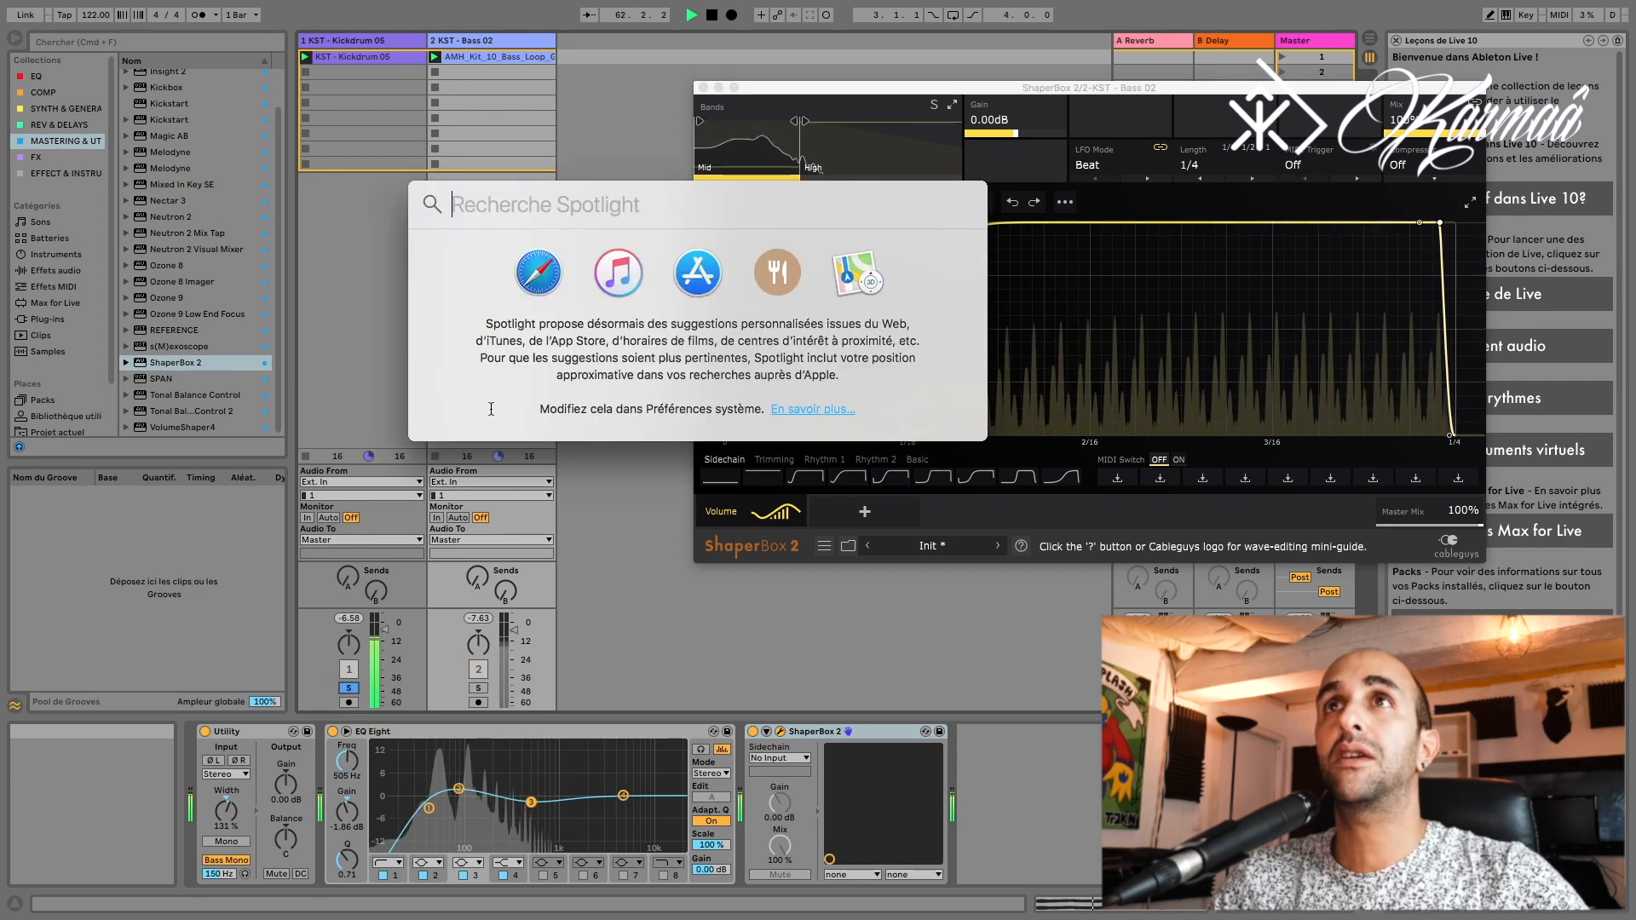
{"action": "key", "text": "Escape"}
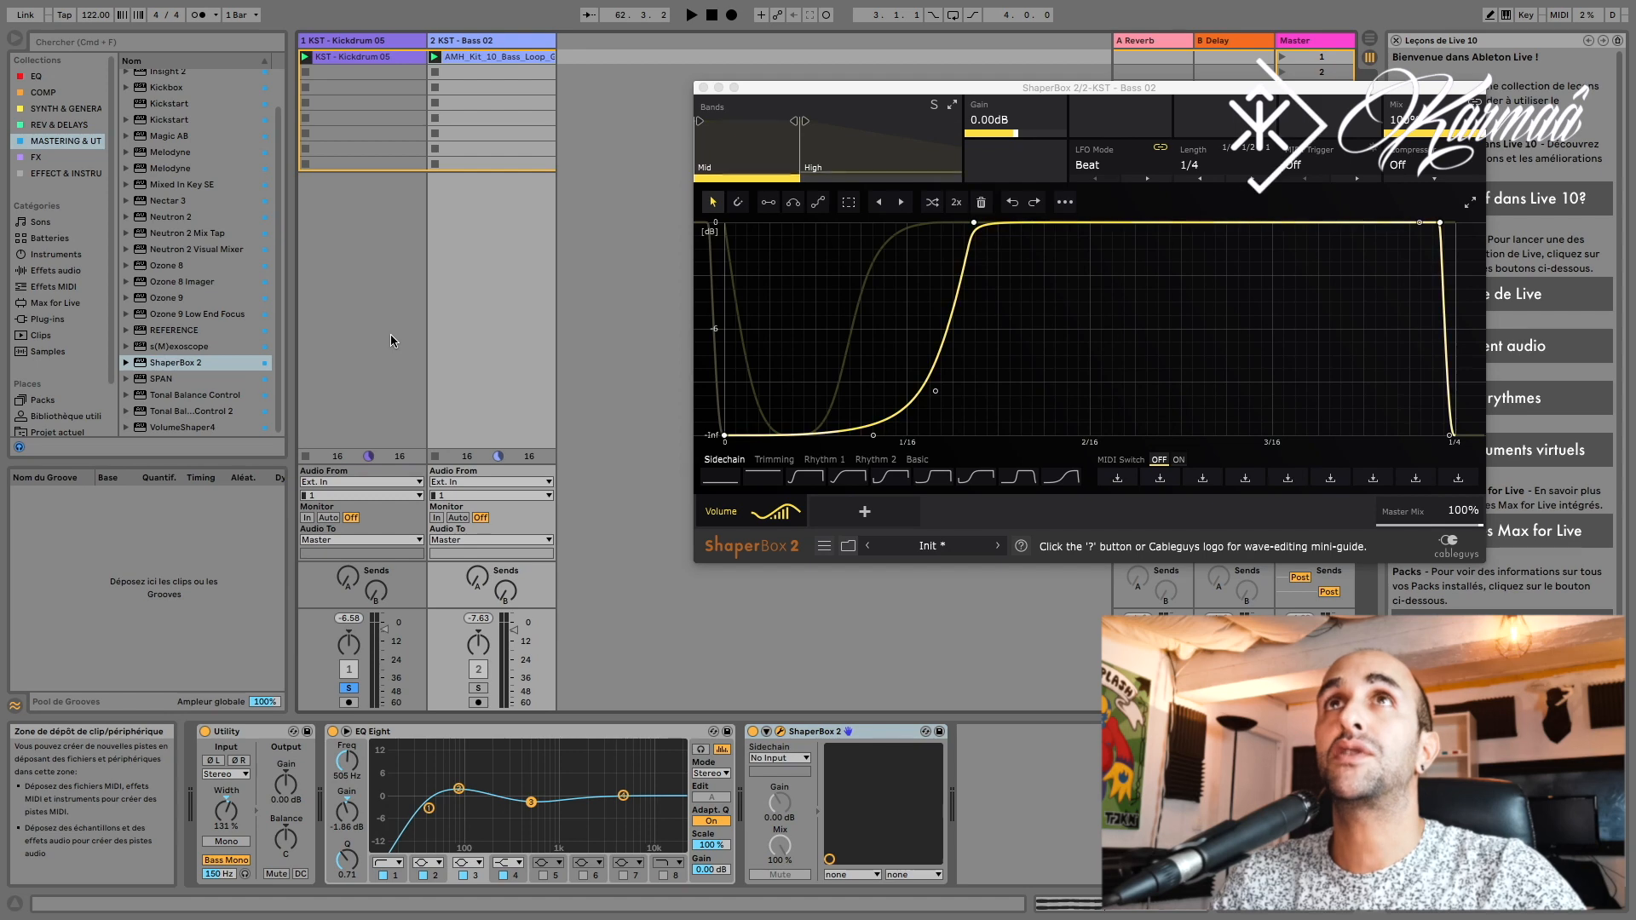
Step: Add ShaperBox 2 after EQ Eight on the kick track and open its Volume shaper
{"action": "left_click", "coordinate": [366, 49]}
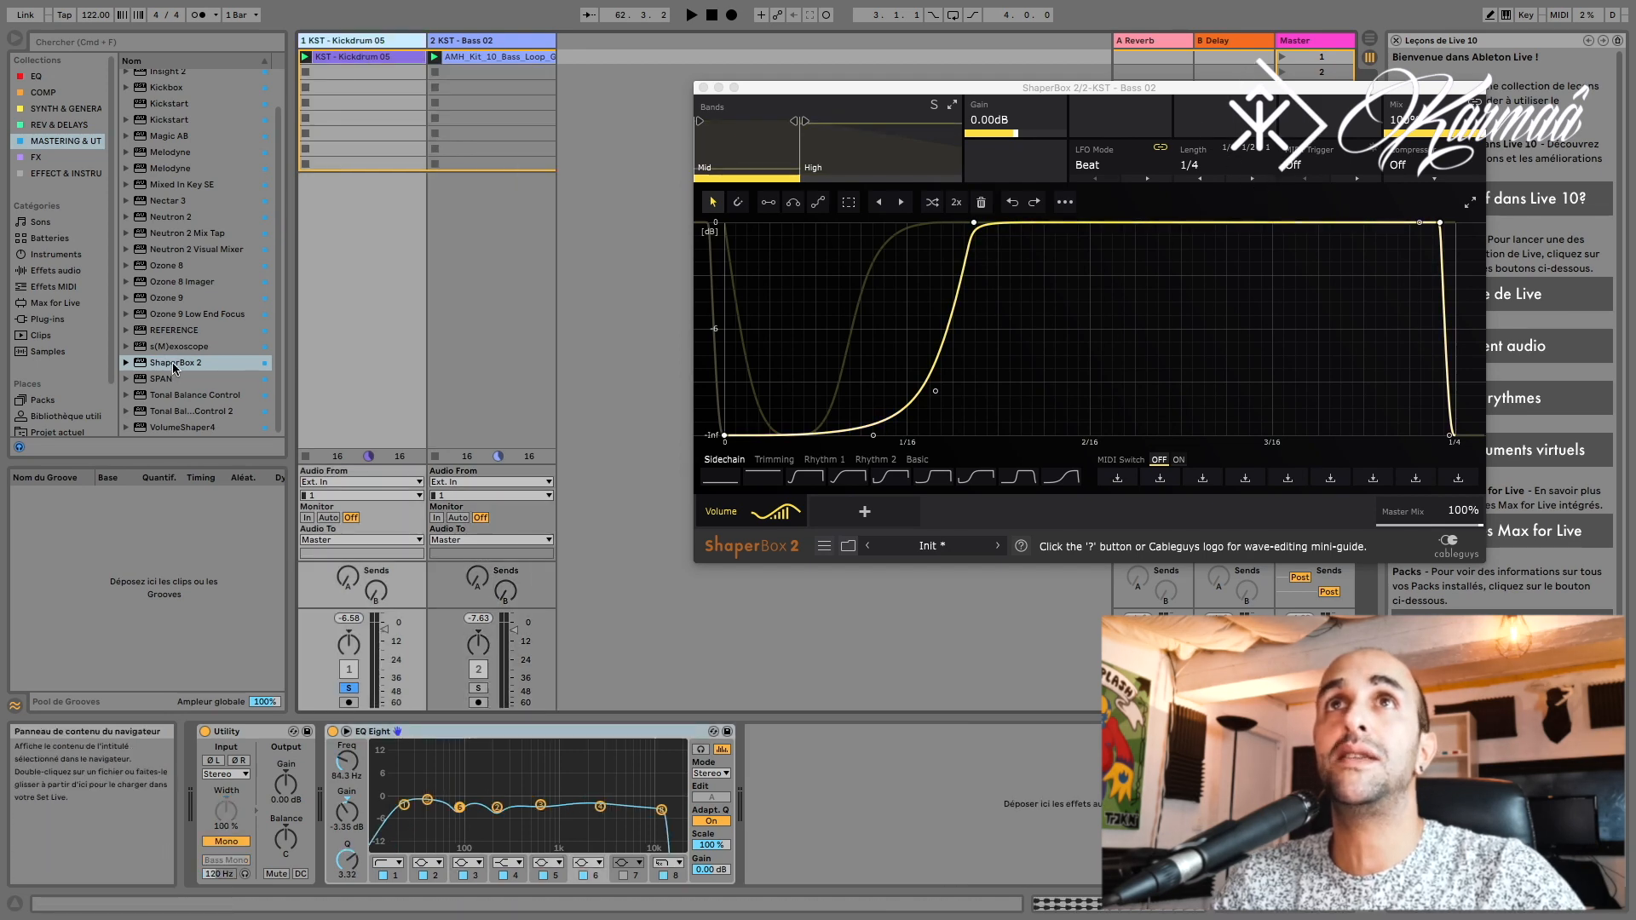
{"action": "left_click_drag", "start_coordinate": [905, 743], "coordinate": [906, 746]}
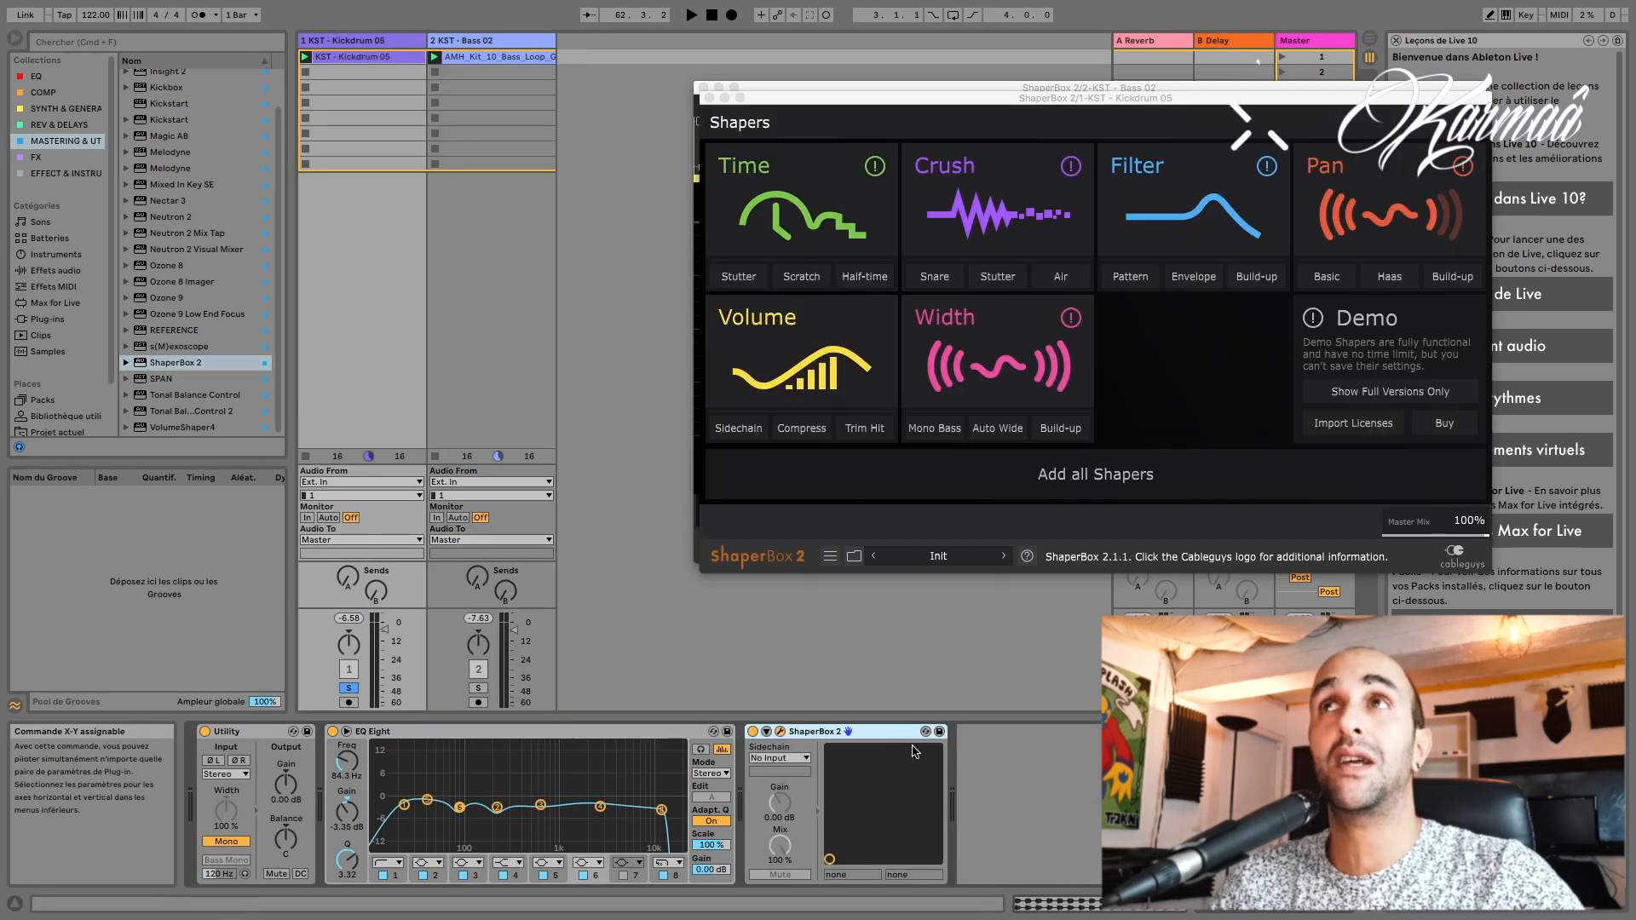
{"action": "left_click", "coordinate": [783, 365]}
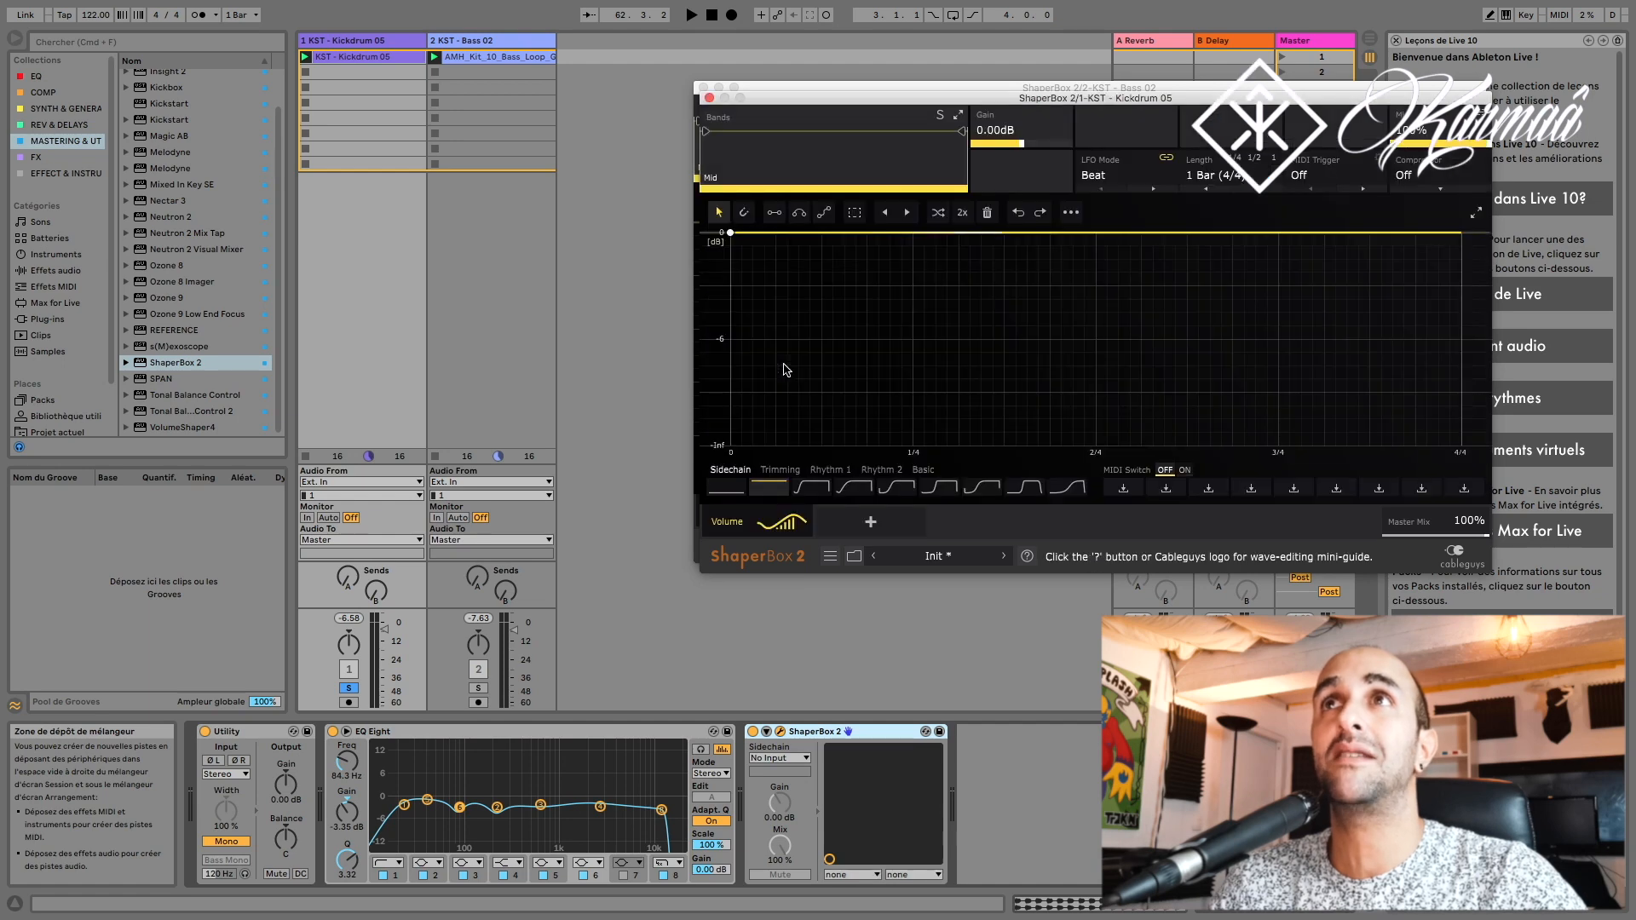
Step: Set the kick's Volume shaper LFO length to 1/4 and apply the Trimming 2 curve
{"action": "left_click", "coordinate": [820, 470]}
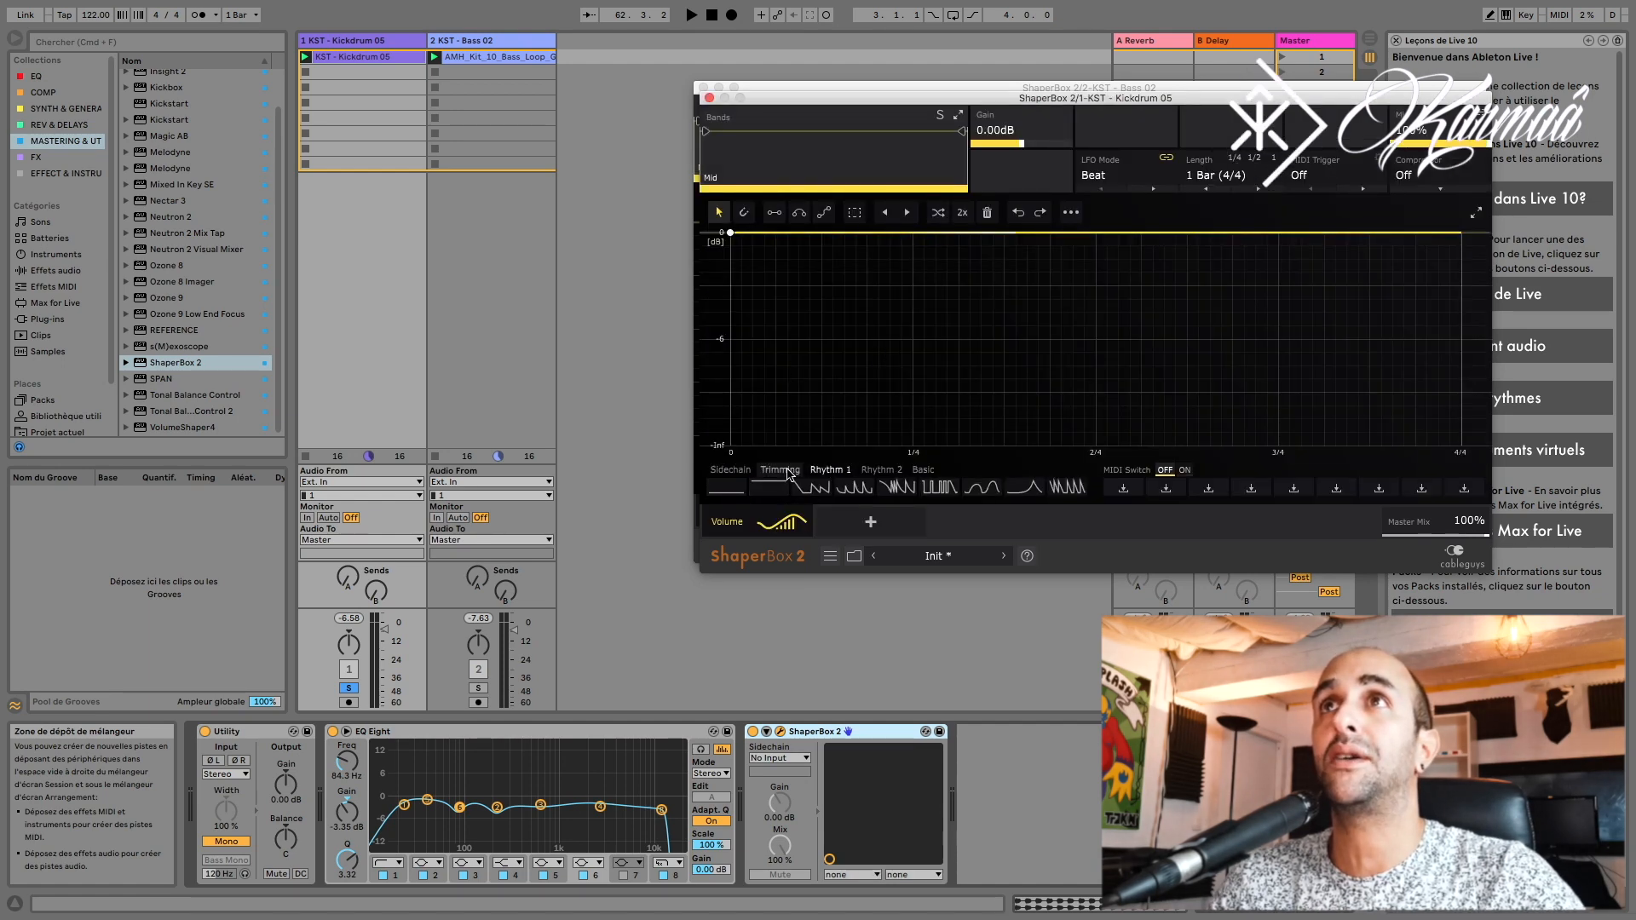
{"action": "left_click", "coordinate": [779, 470]}
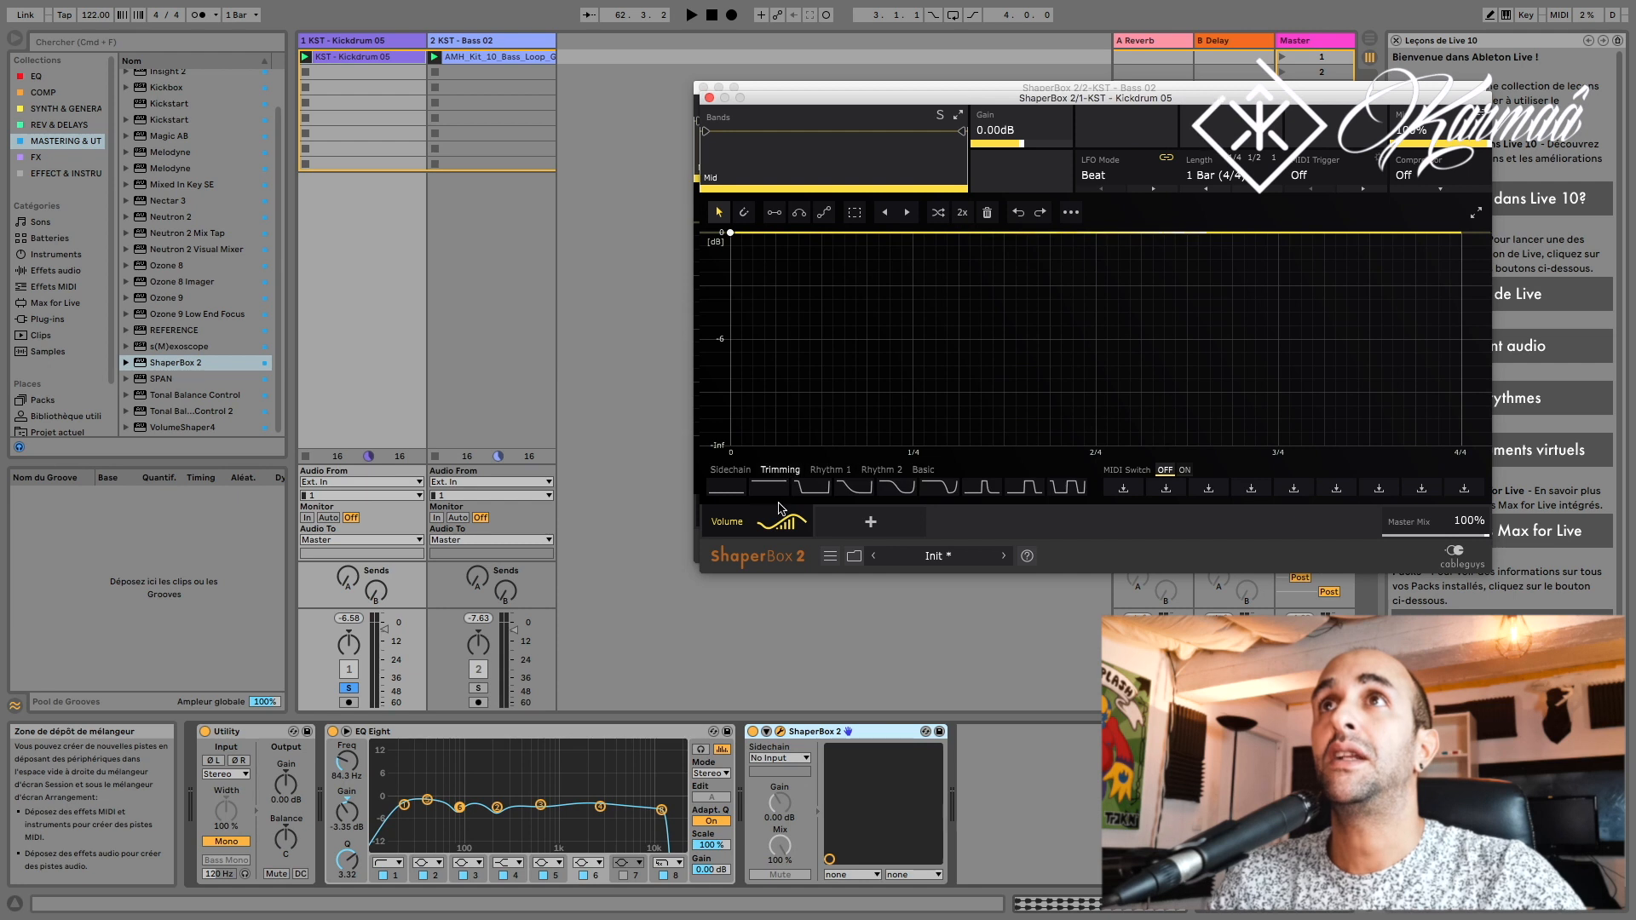
{"action": "left_click", "coordinate": [1227, 177]}
{"action": "left_click", "coordinate": [1209, 378]}
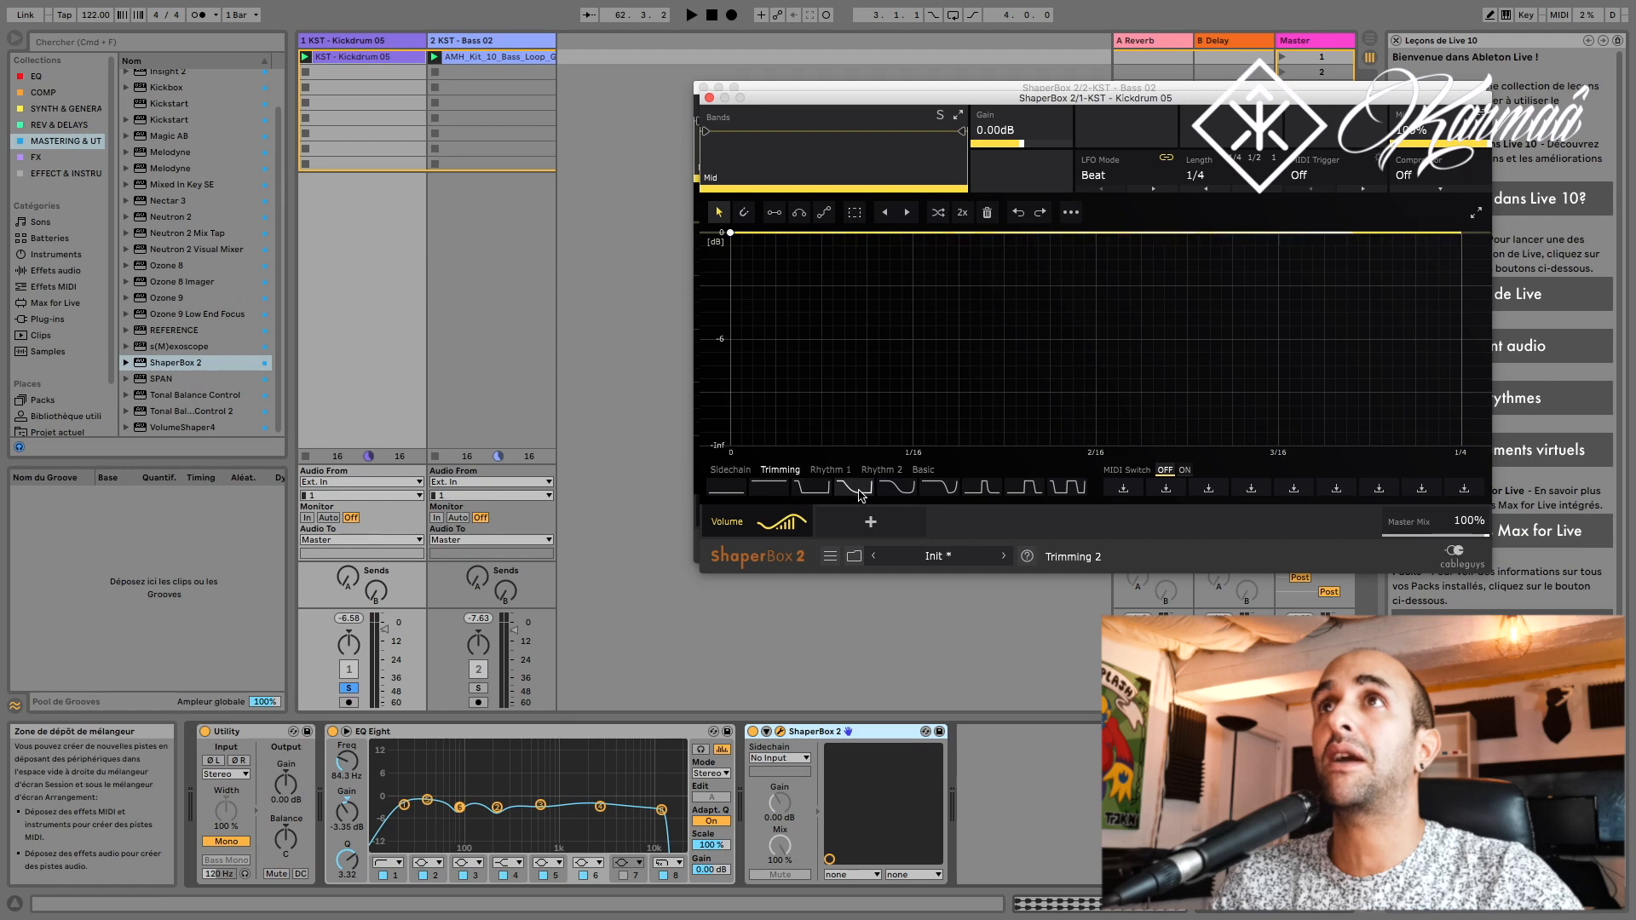
{"action": "left_click", "coordinate": [856, 488]}
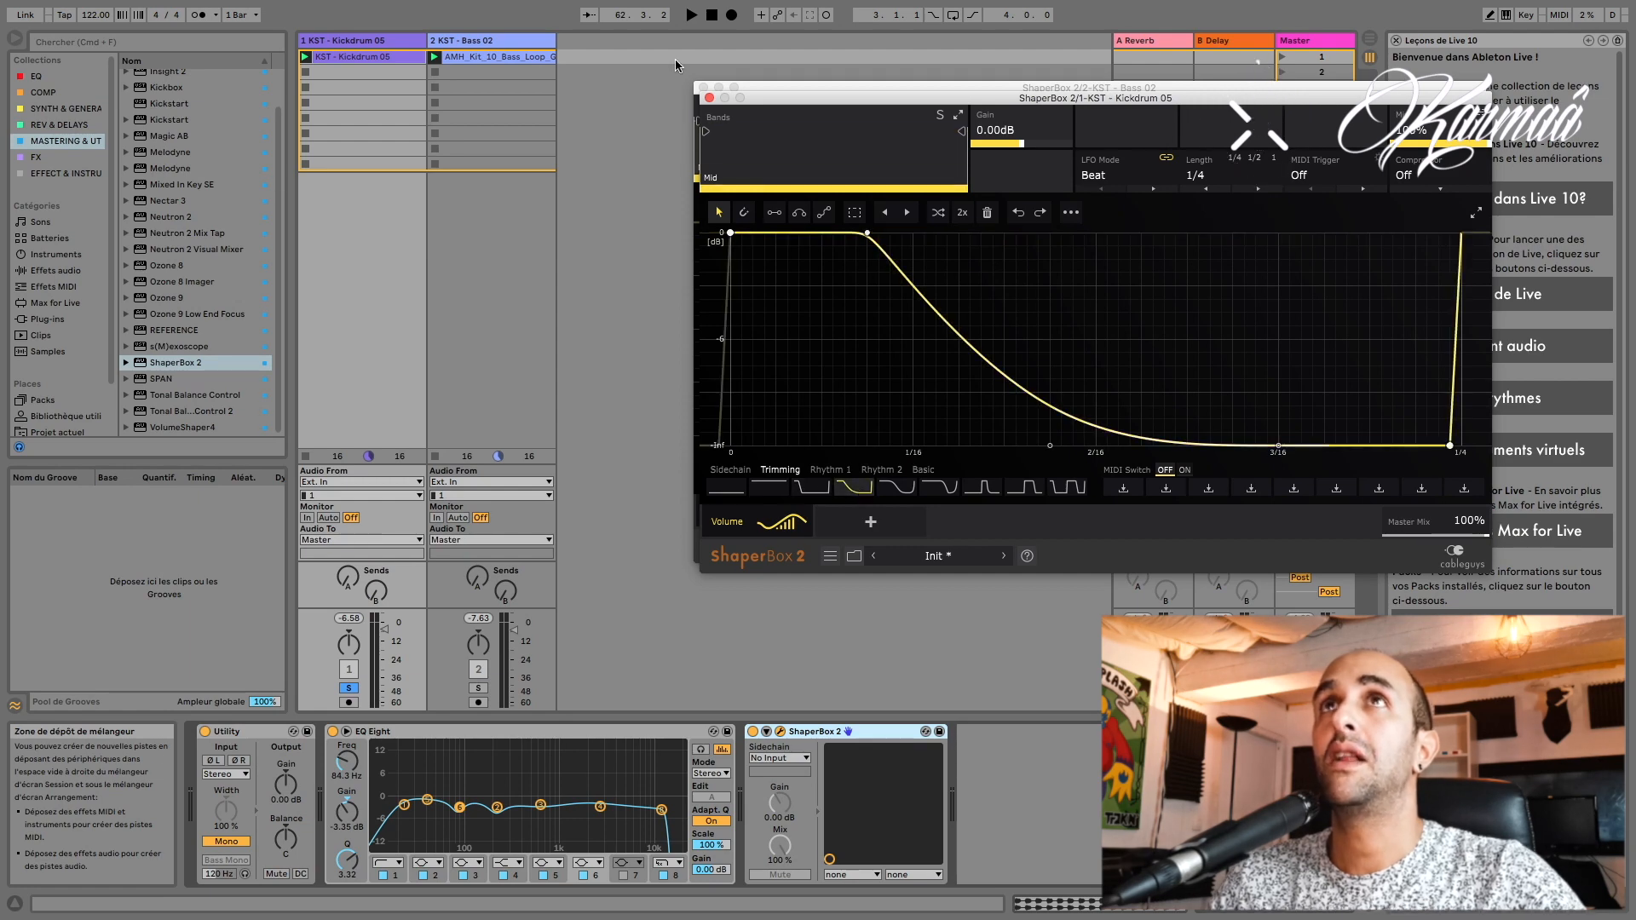
Step: Open the bass track's ShaperBox 2 and arrange it side by side with the kick's ShaperBox 2 for comparison
{"action": "left_click", "coordinate": [458, 35]}
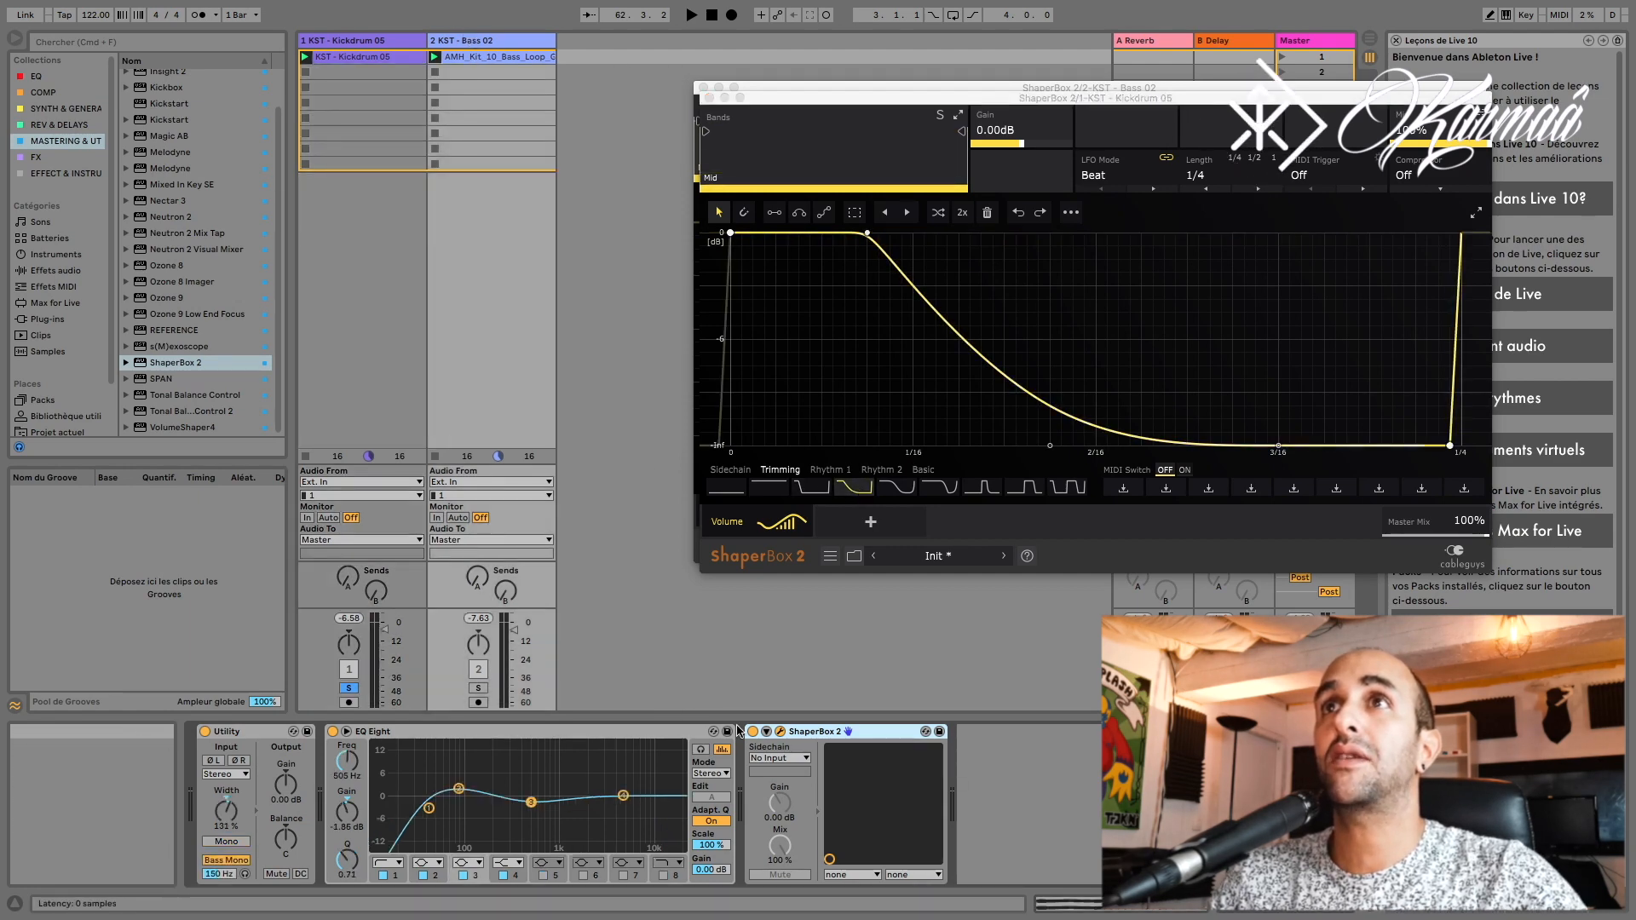
{"action": "left_click", "coordinate": [779, 731]}
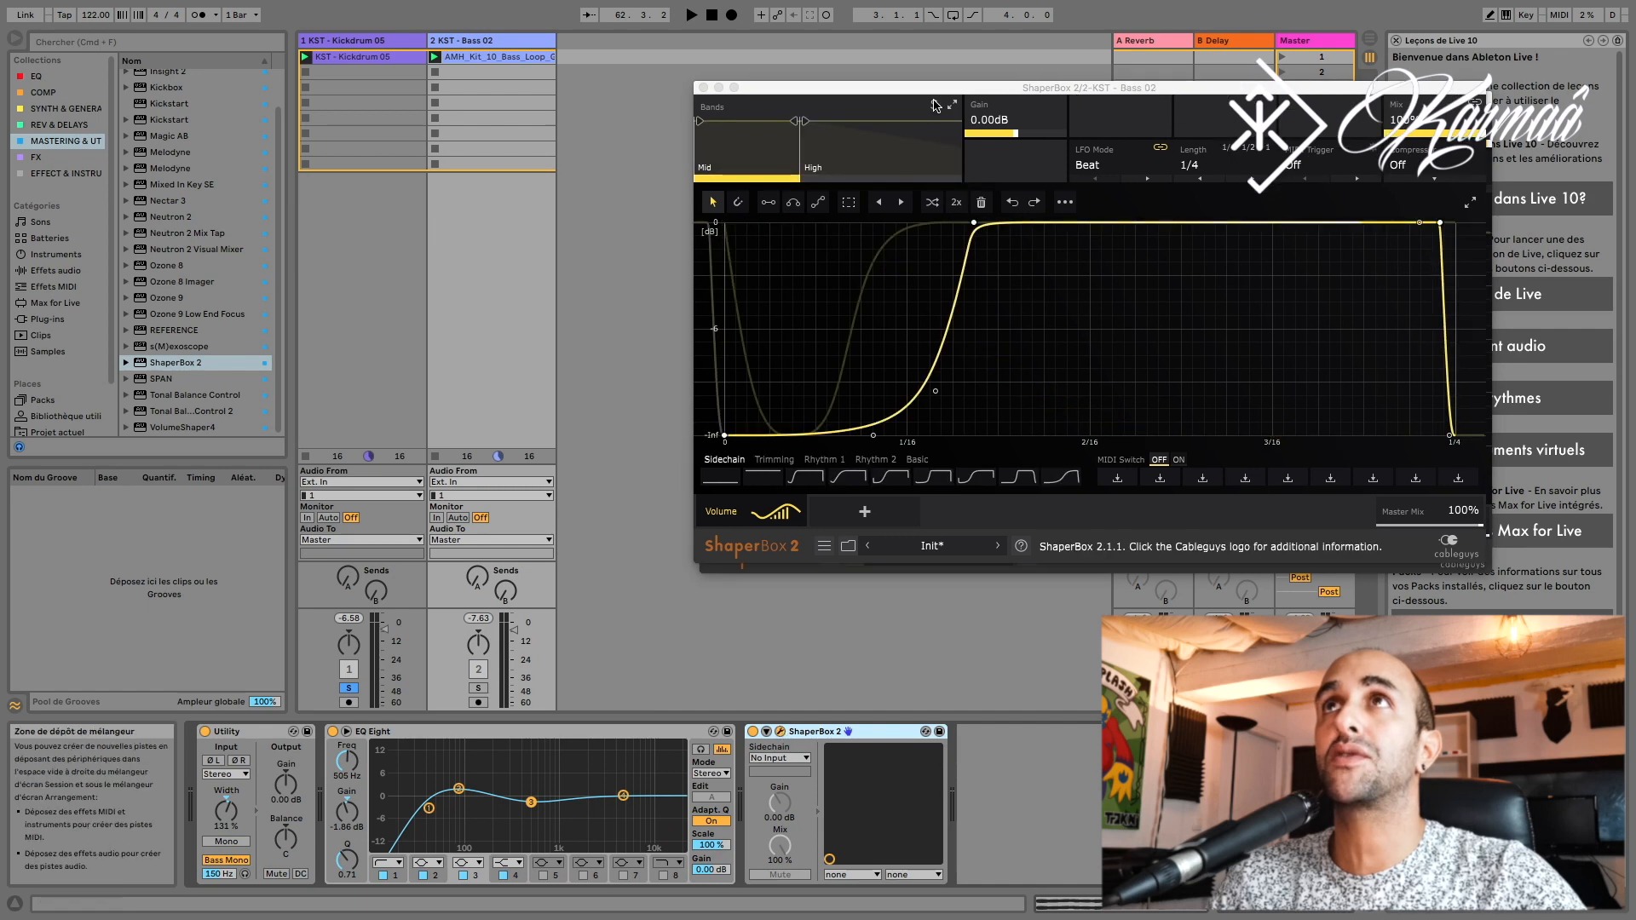
{"action": "left_click_drag", "start_coordinate": [932, 94], "coordinate": [271, 84]}
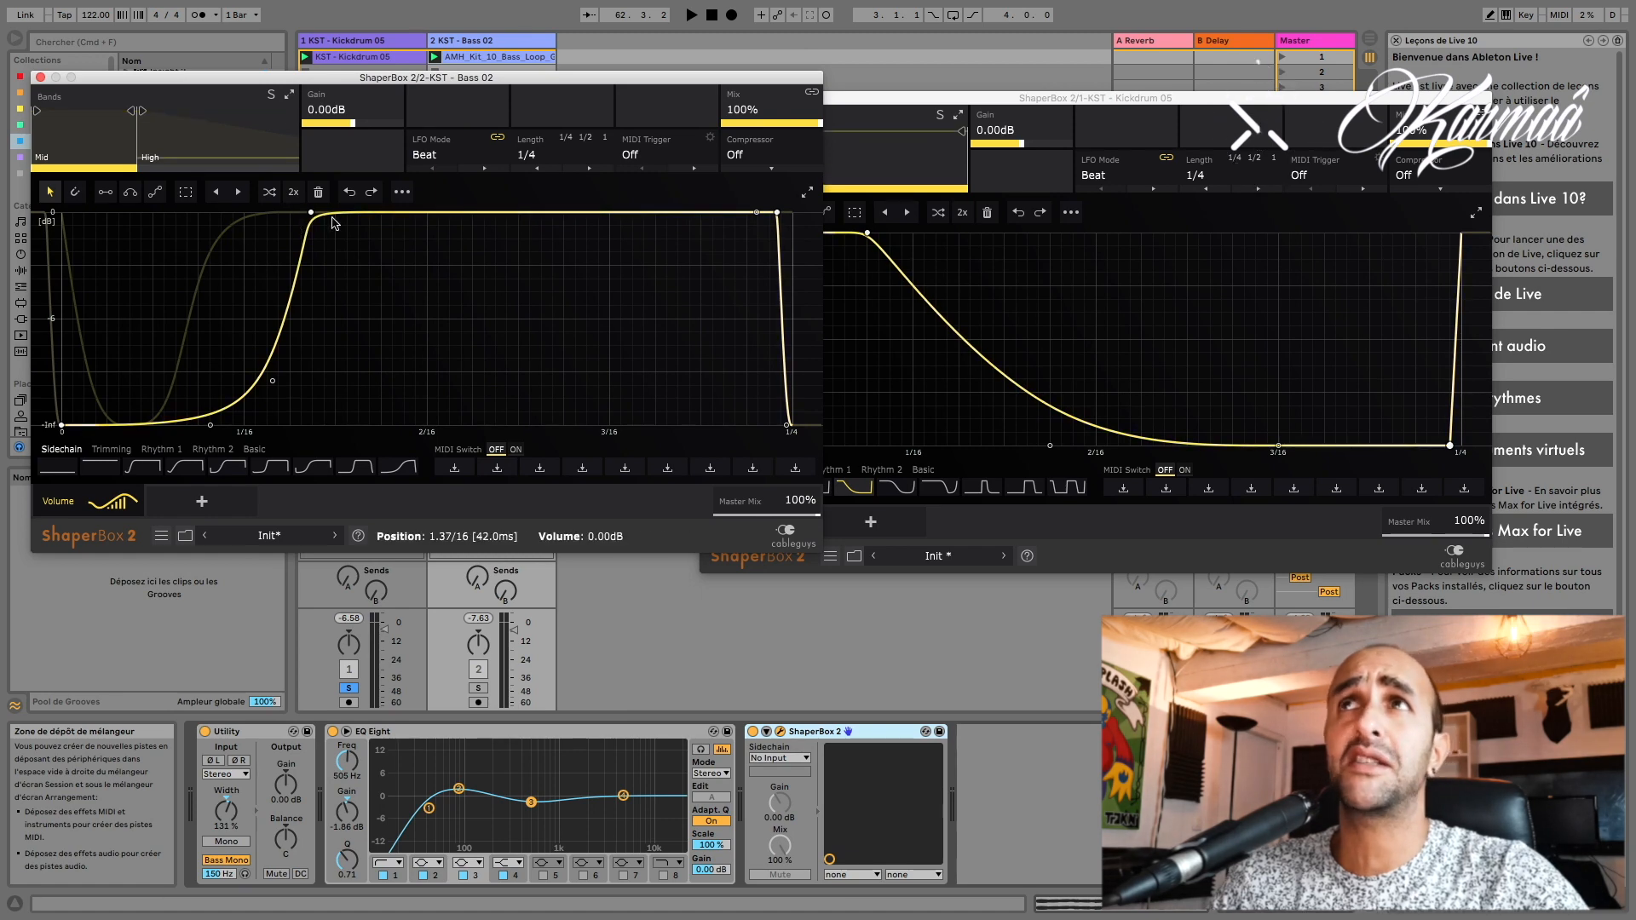
{"action": "left_click_drag", "start_coordinate": [1108, 98], "coordinate": [1235, 78]}
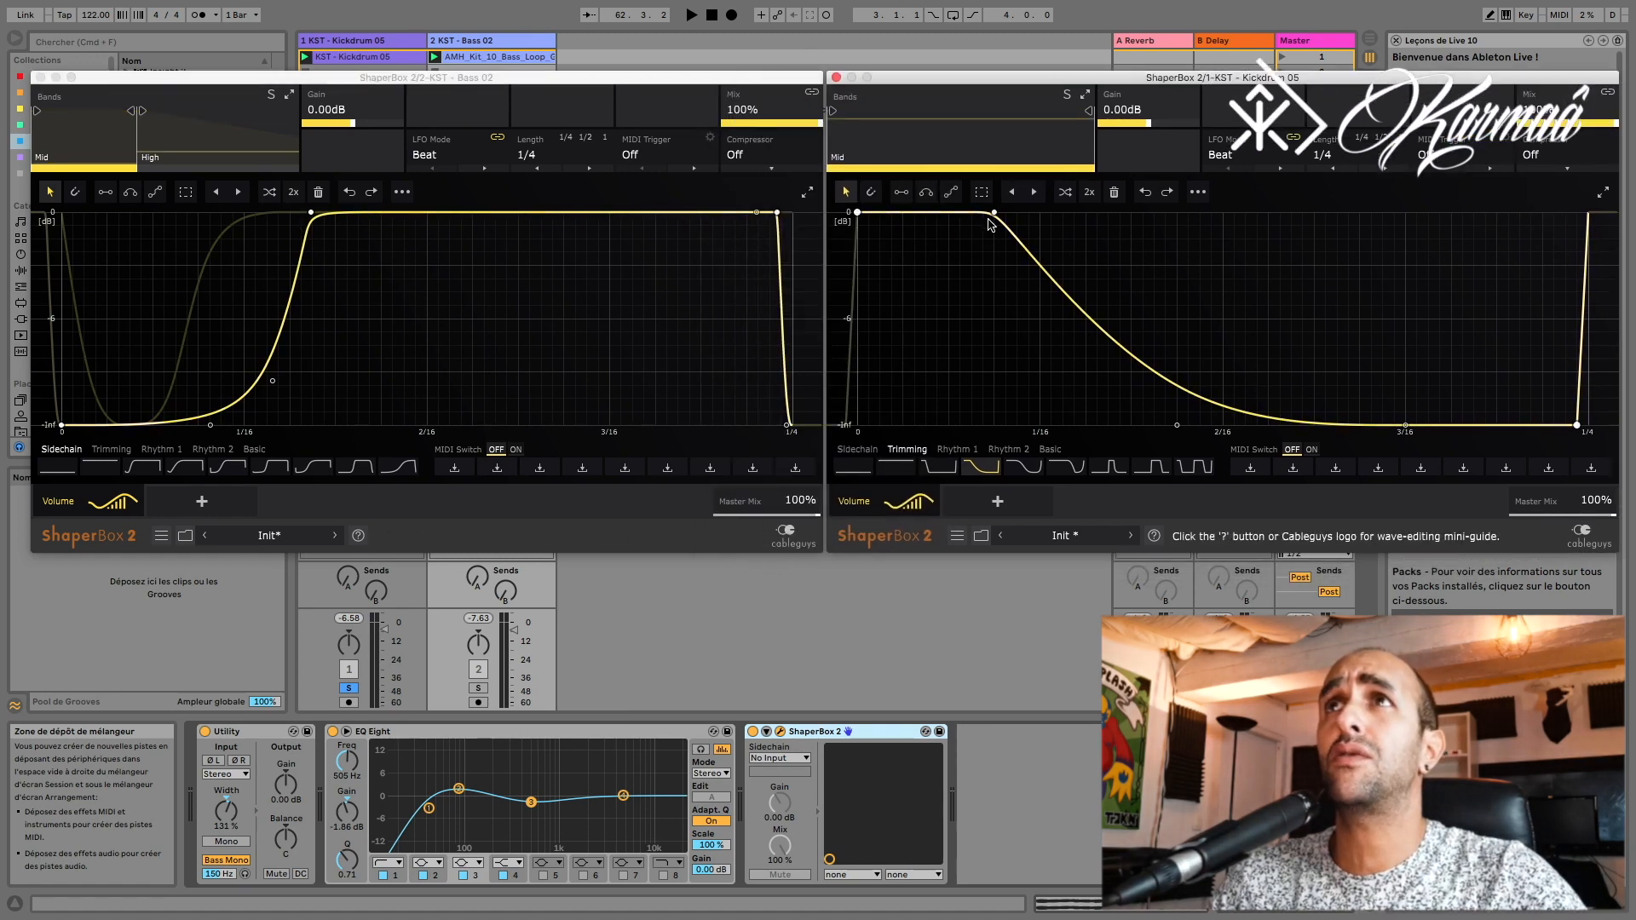
Step: Extend the full-volume part of the kick's ShaperBox 2 curve to just past 1/16 and make its fall steeper
{"action": "left_click_drag", "start_coordinate": [990, 215], "coordinate": [1052, 212]}
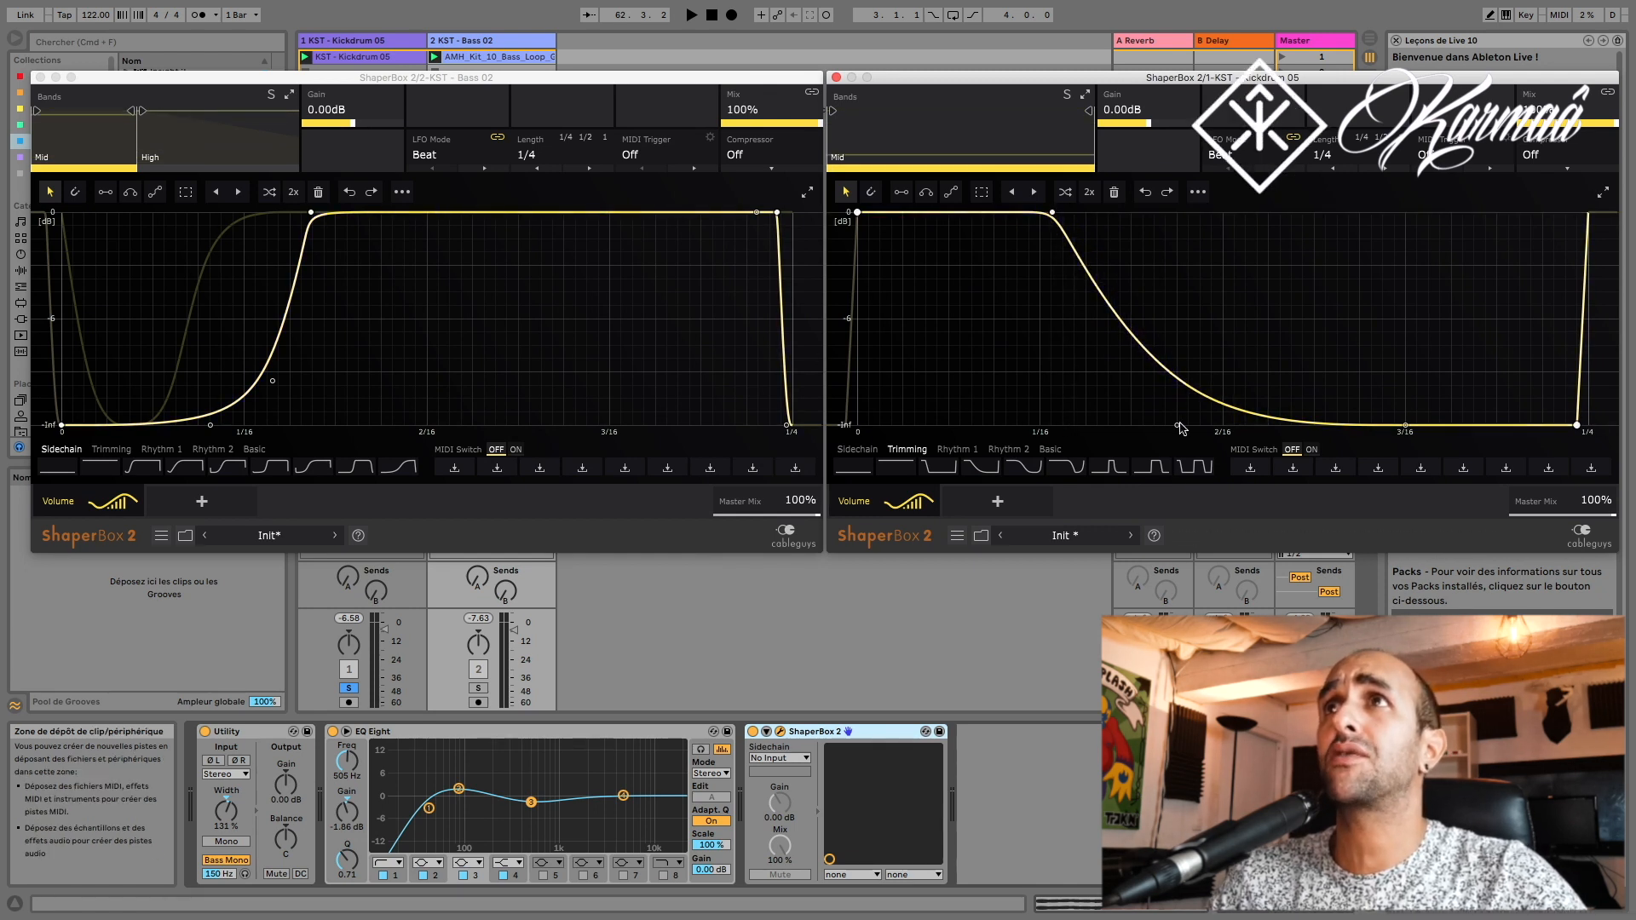
{"action": "left_click", "coordinate": [1177, 377]}
{"action": "left_click_drag", "start_coordinate": [1177, 378], "coordinate": [1097, 390]}
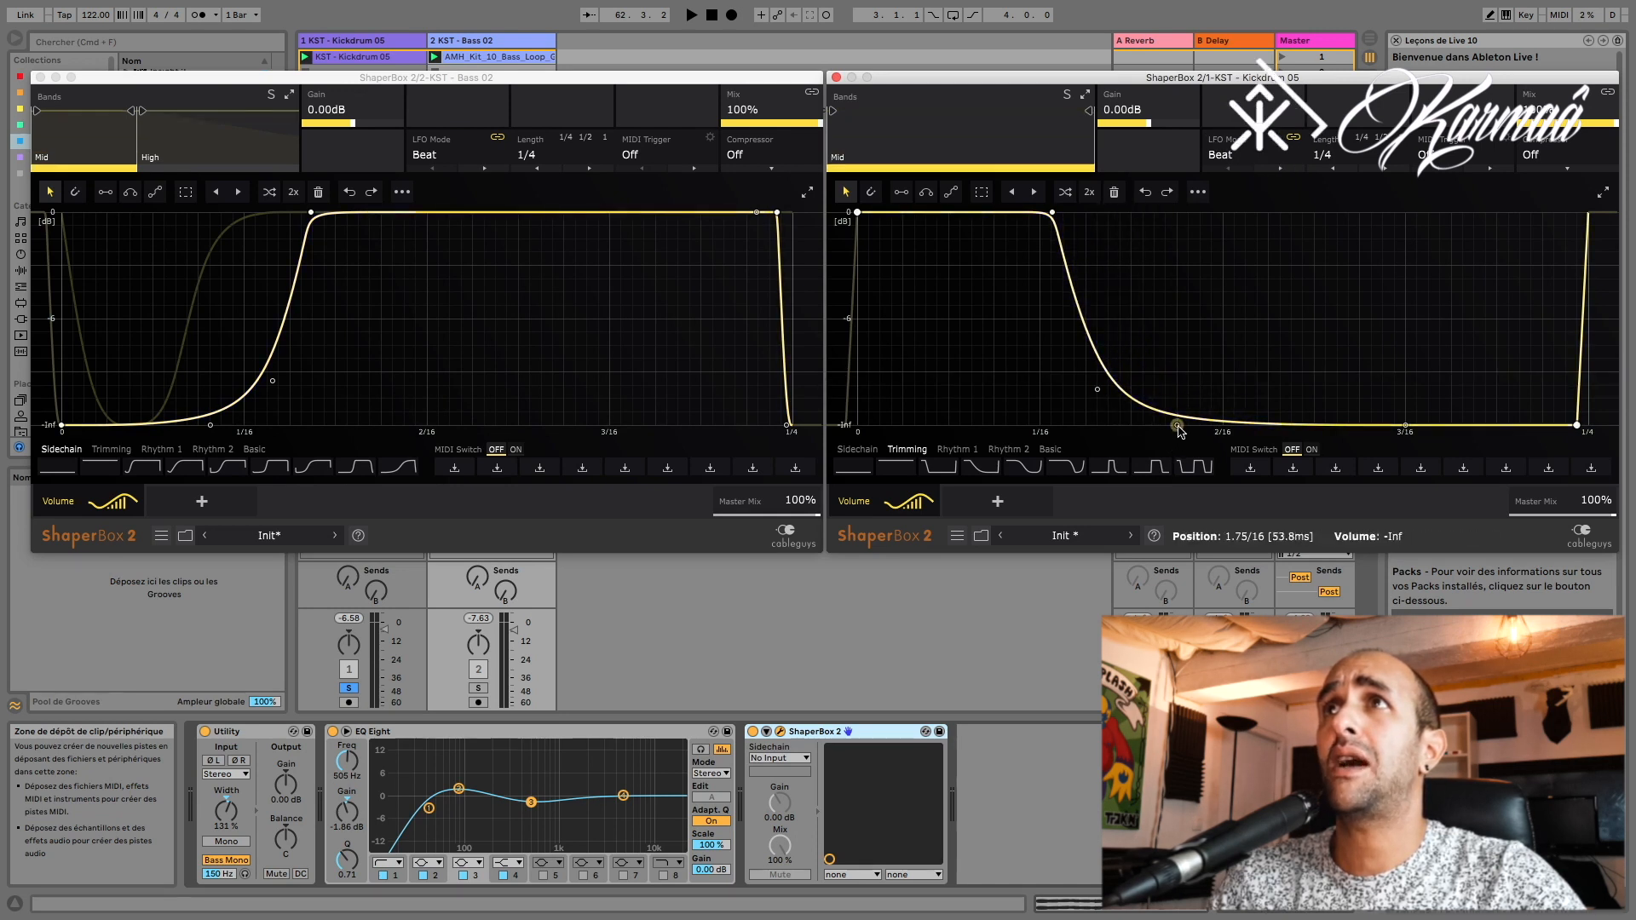
Step: Play the loop with the kick taken out of solo, and close the bass track's ShaperBox 2 window
{"action": "key", "text": "space"}
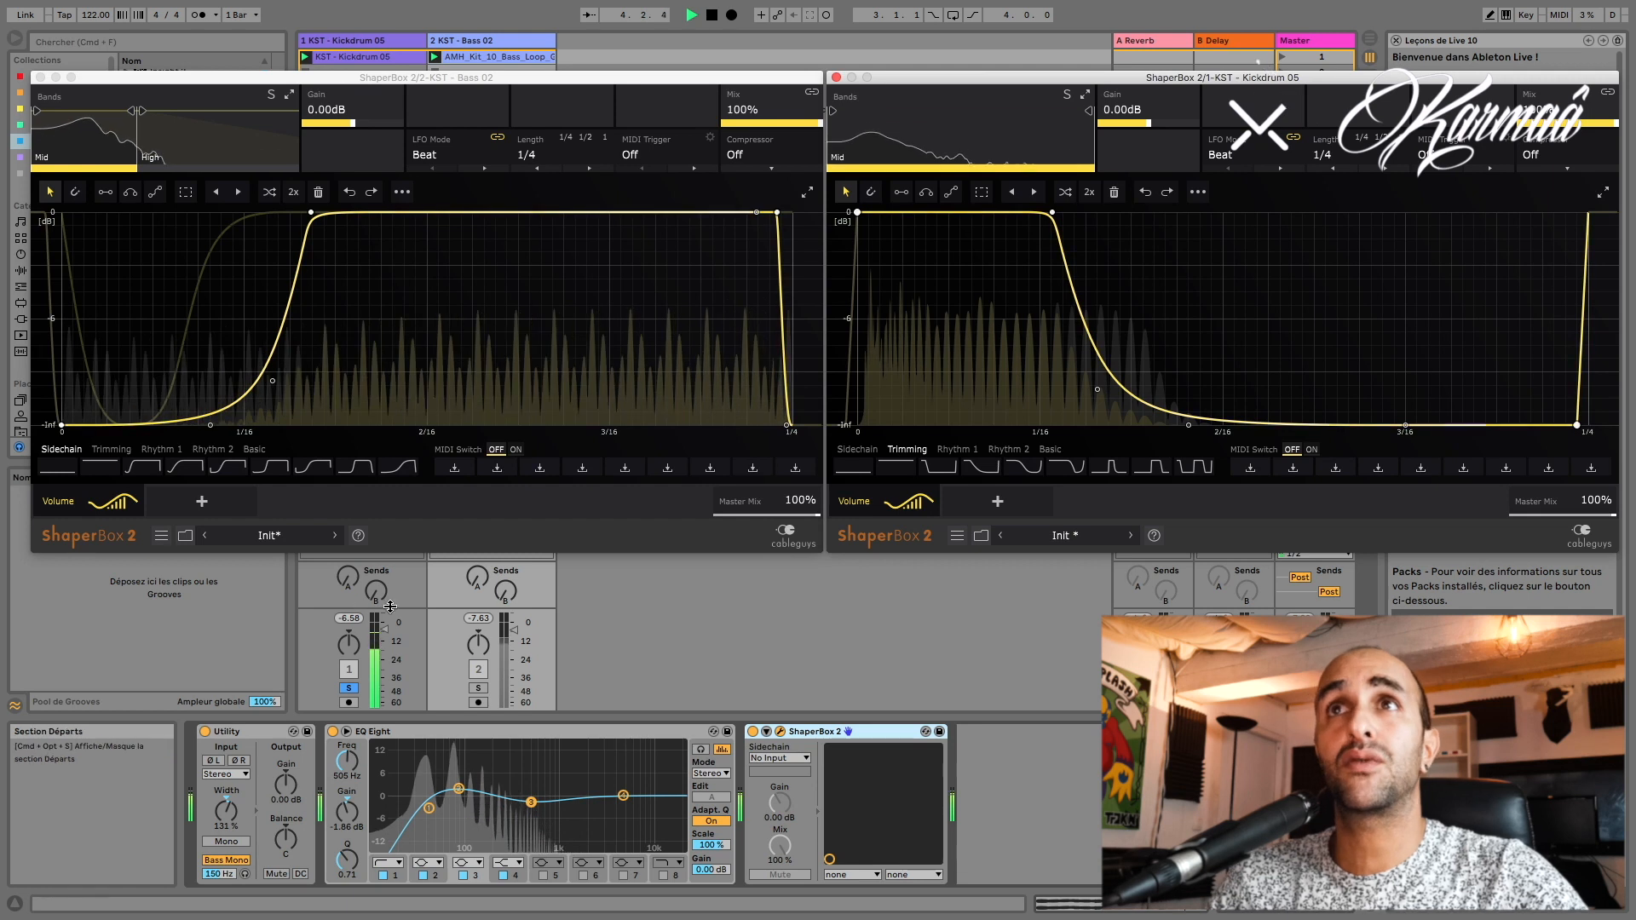
{"action": "left_click", "coordinate": [347, 688]}
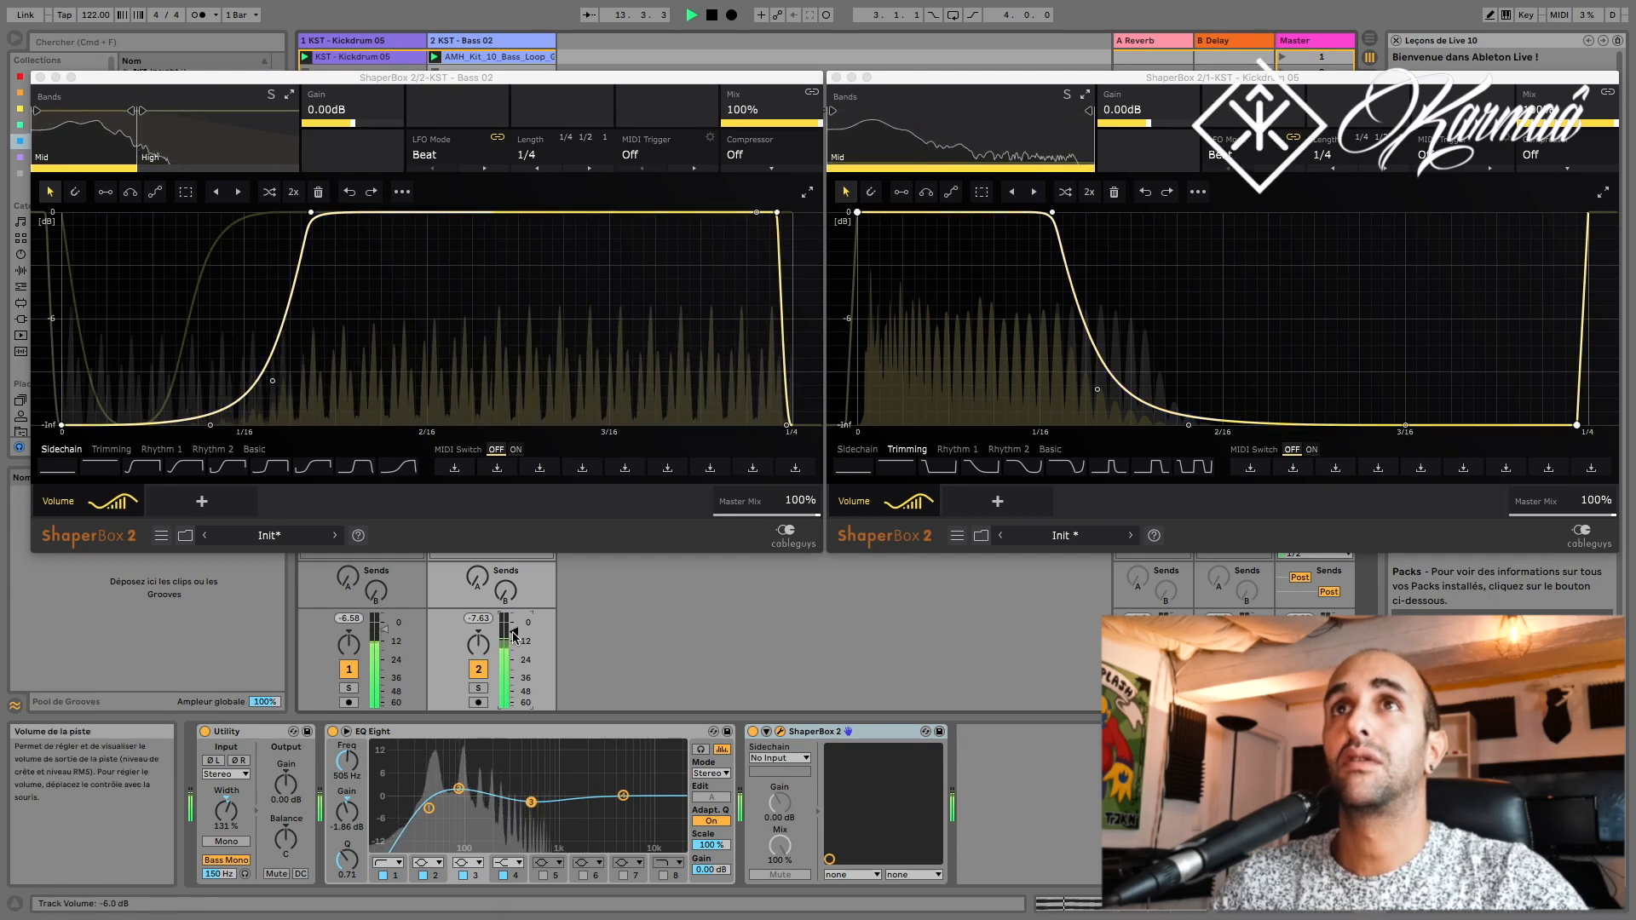
{"action": "left_click", "coordinate": [40, 78]}
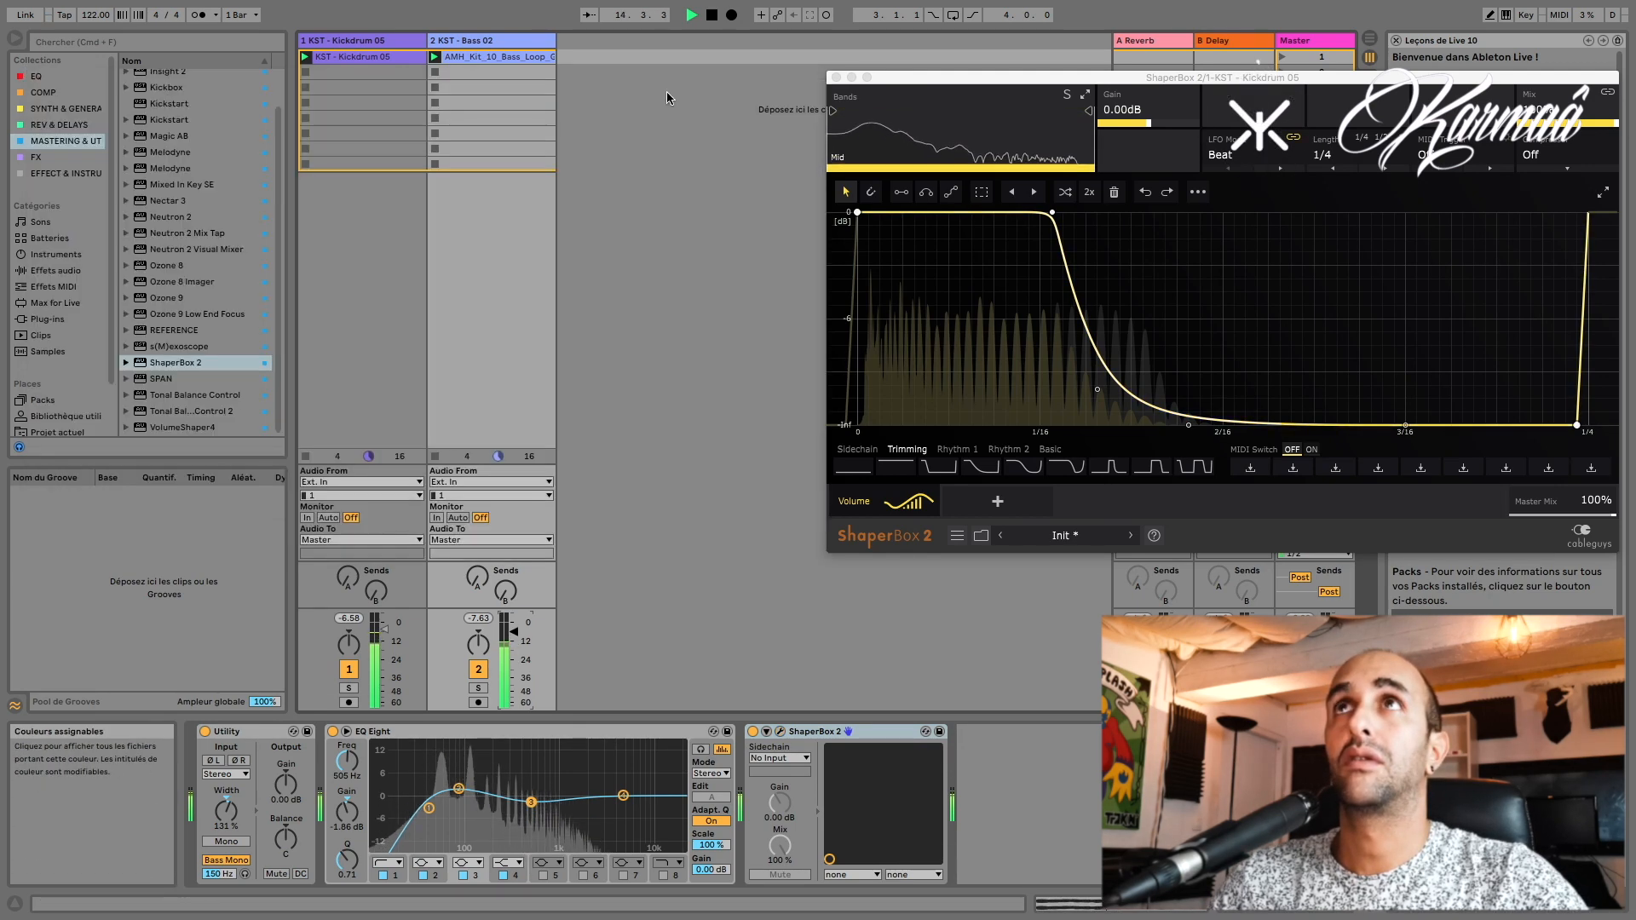
Step: On the kick track's EQ Eight, move the upper-mid band to about 979 Hz with a gain of -4 dB
{"action": "left_click", "coordinate": [362, 40]}
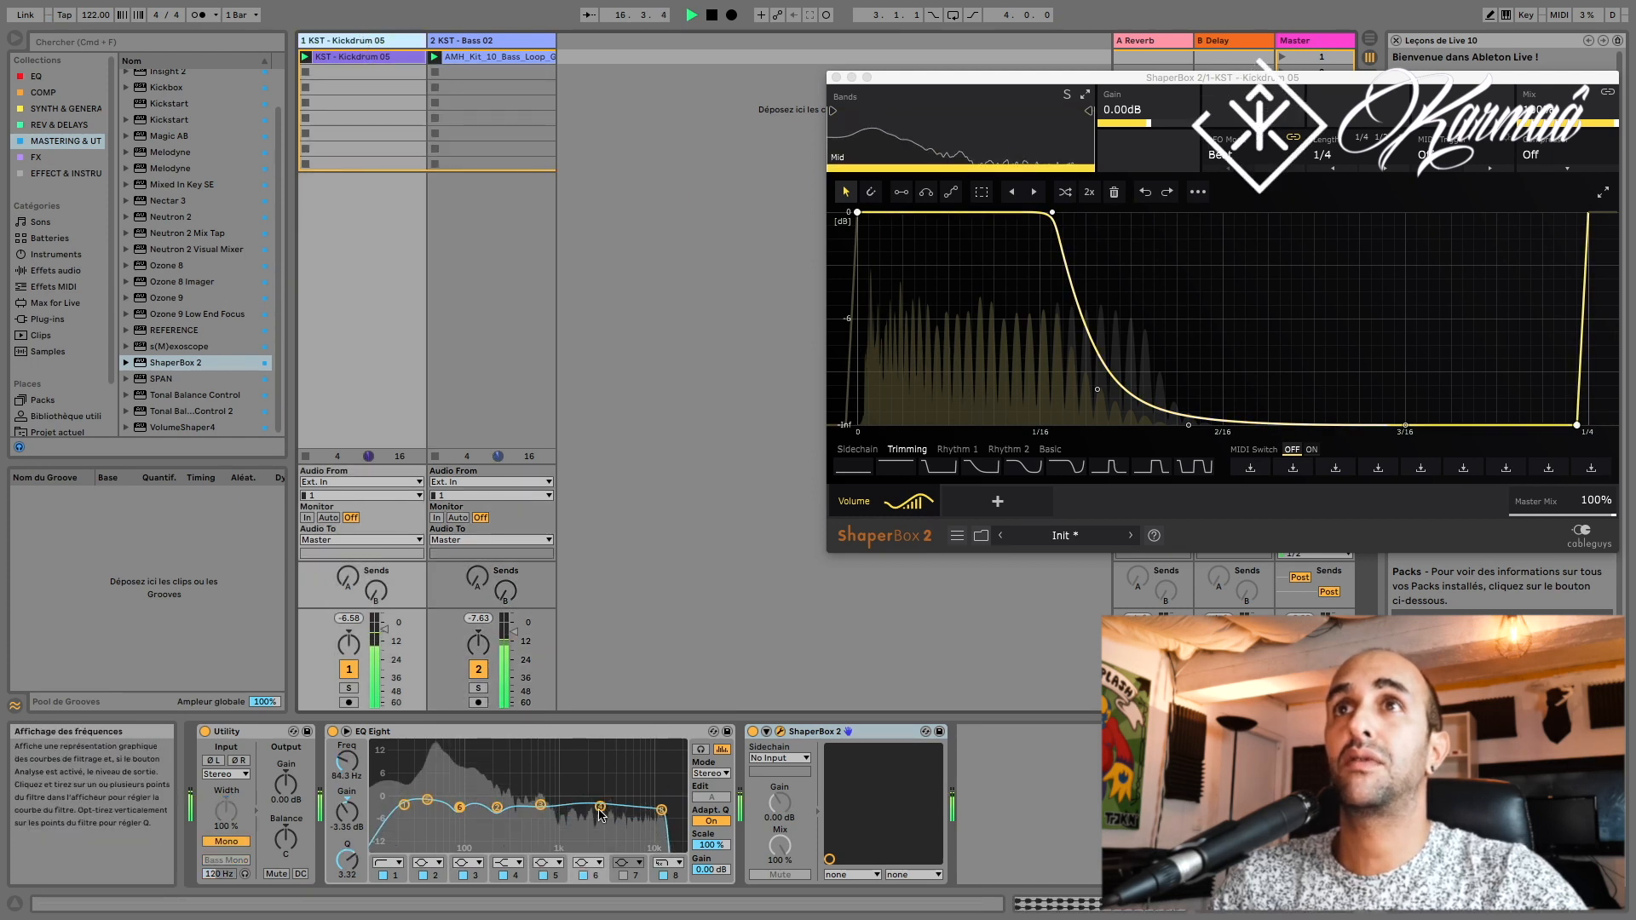
{"action": "left_click_drag", "start_coordinate": [600, 810], "coordinate": [610, 819]}
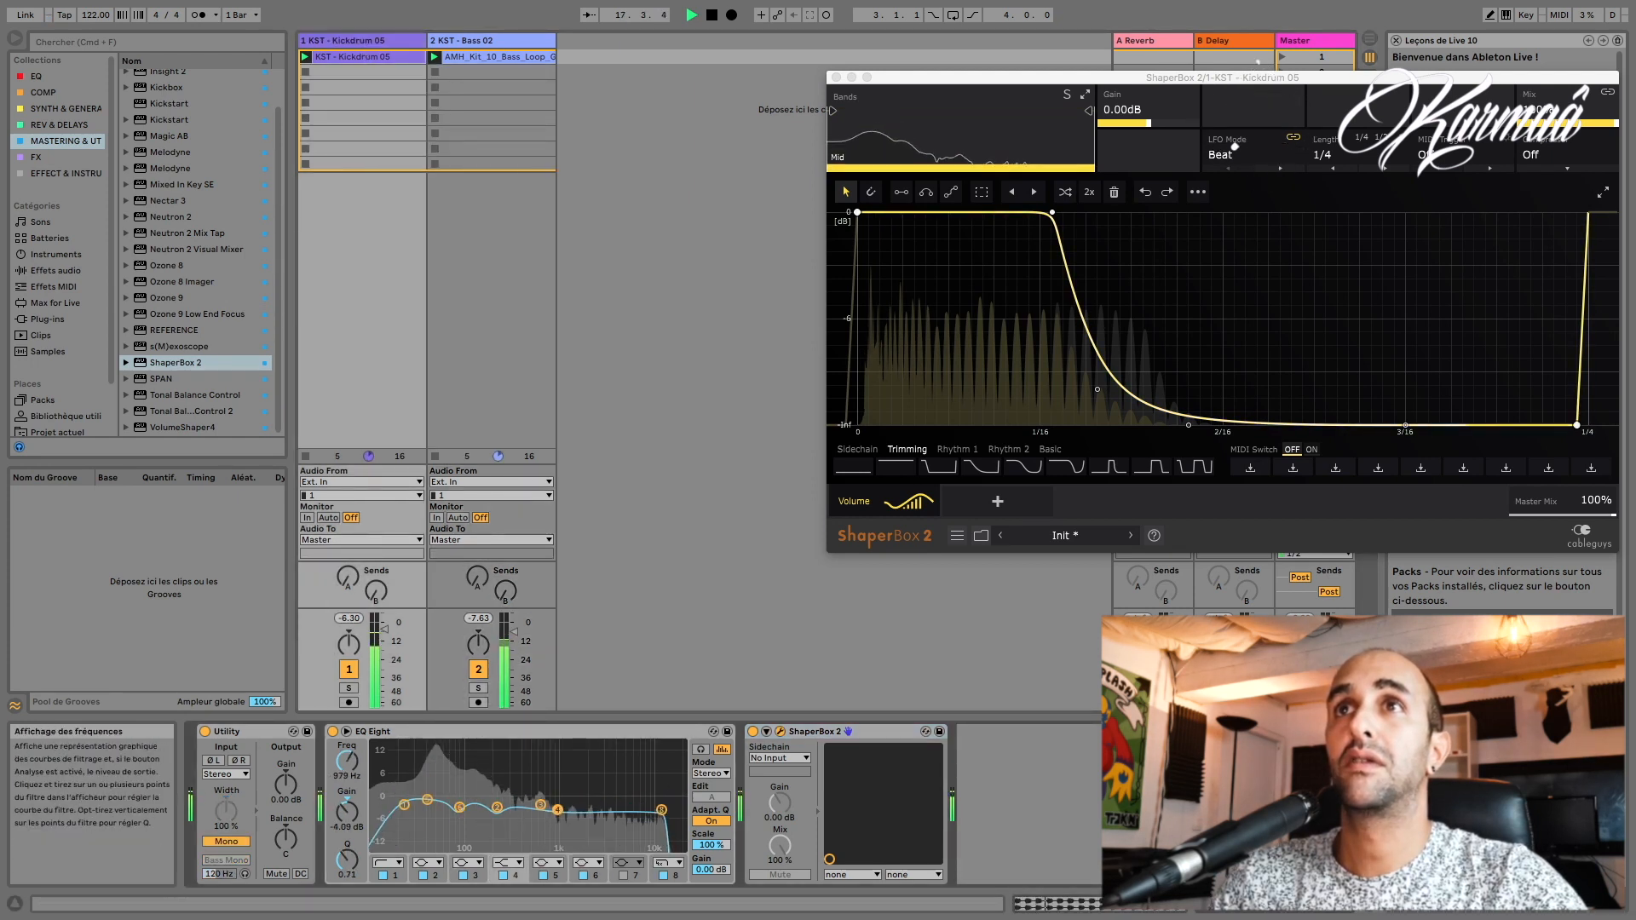